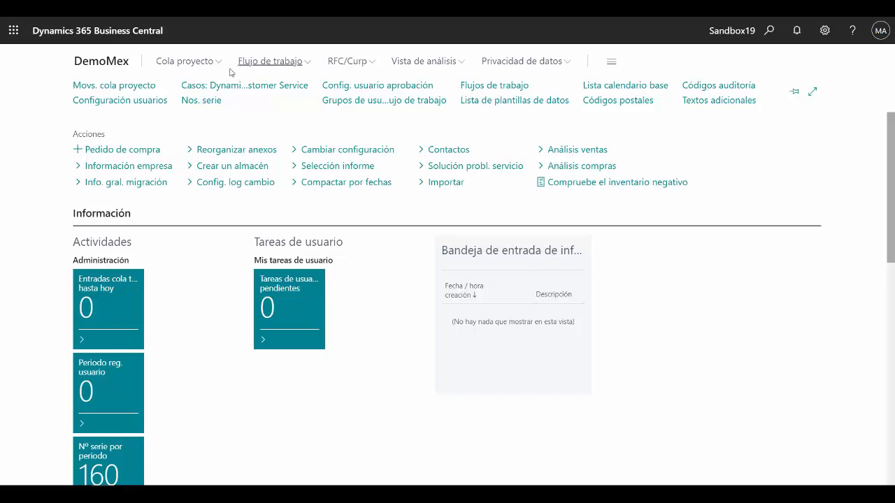
Open the vendor posting groups (Grupos registro proveedor) from the purchases and payments setup (Configuración compras y pagos).
click(378, 152)
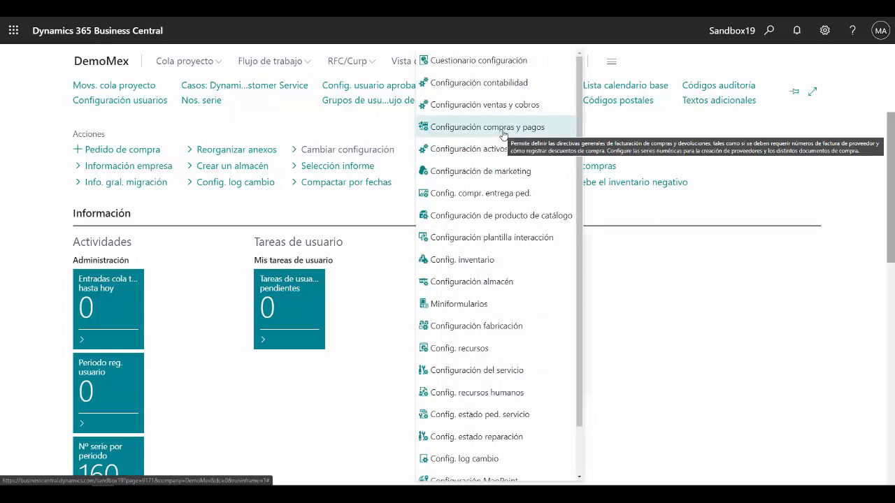
click(504, 133)
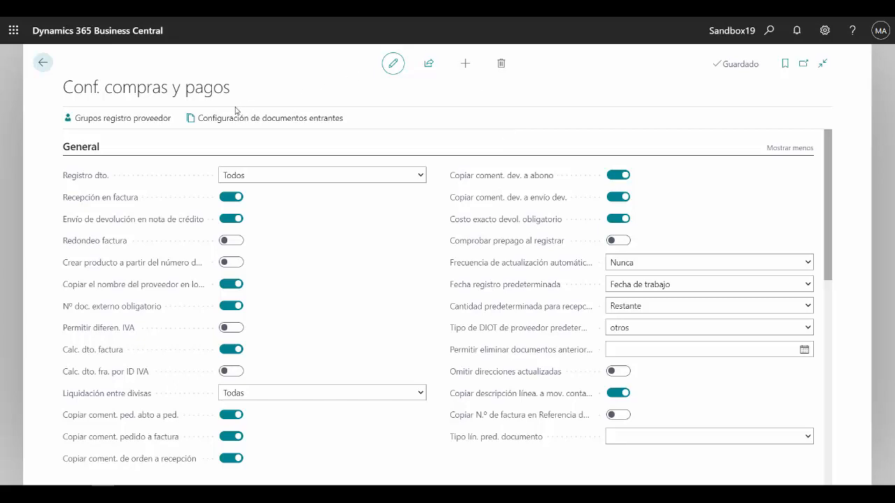
click(147, 121)
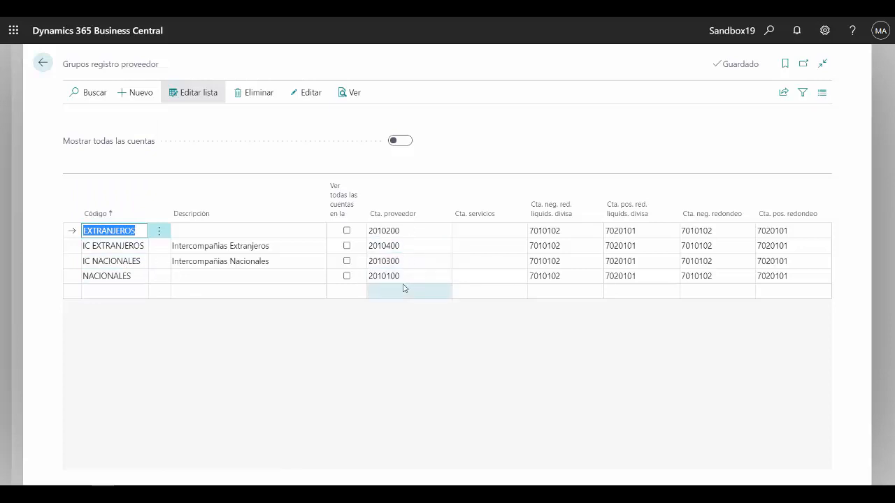
Examine the vendor, service, currency-rounding and rounding accounts of the vendor posting groups, and return to the purchases and payments setup.
mouse_move(469, 218)
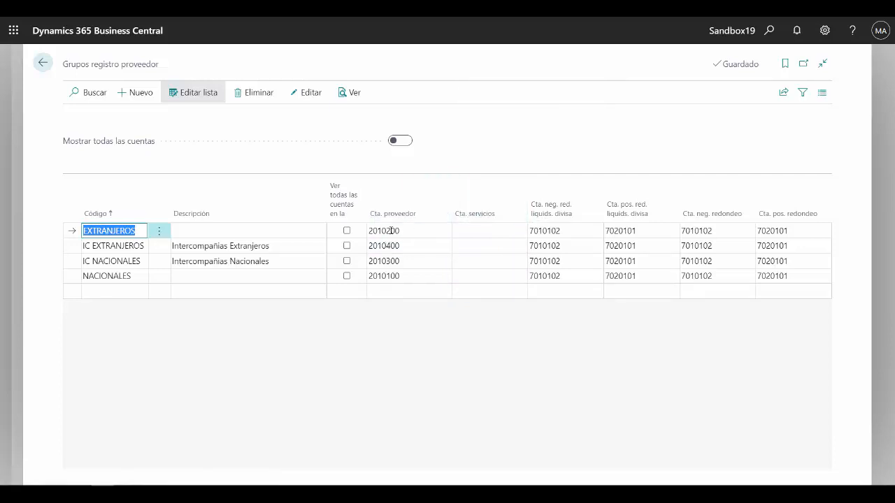
click(413, 274)
click(504, 277)
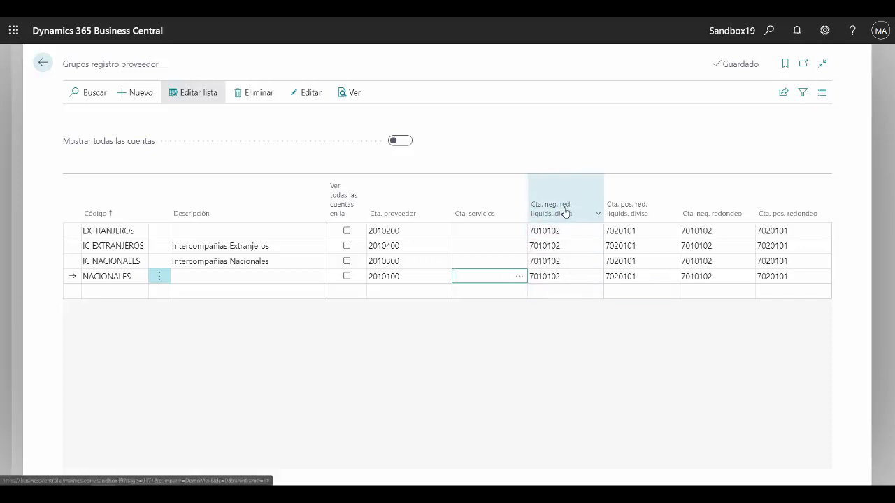
mouse_move(567, 214)
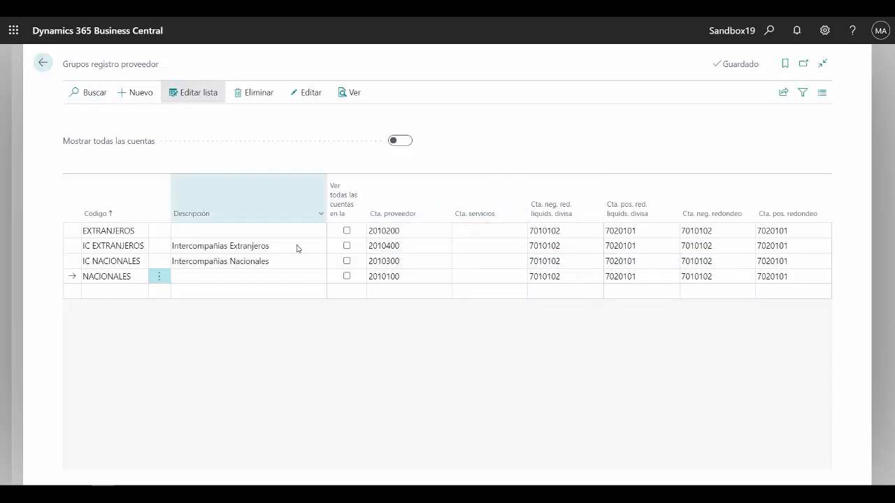
click(39, 70)
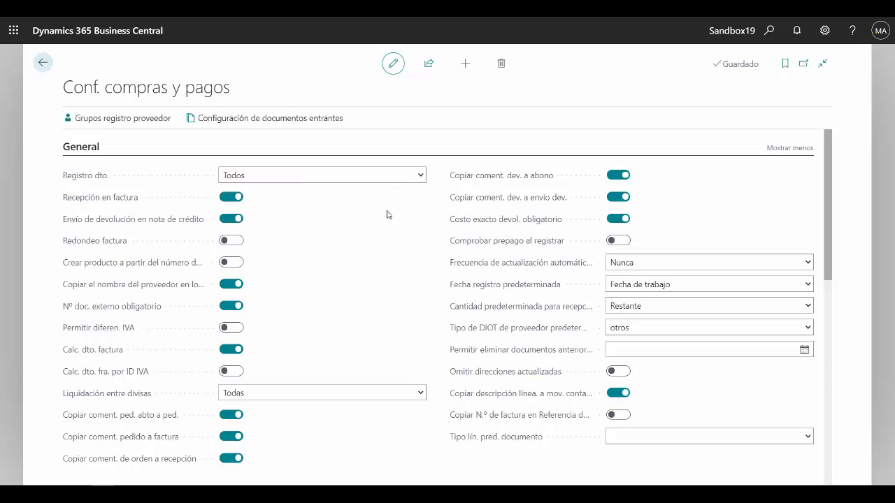
Examine the number series for vendors, orders, invoices and credit notes in the purchases and payments setup, and return to the home page.
scroll(388, 215, down, 3)
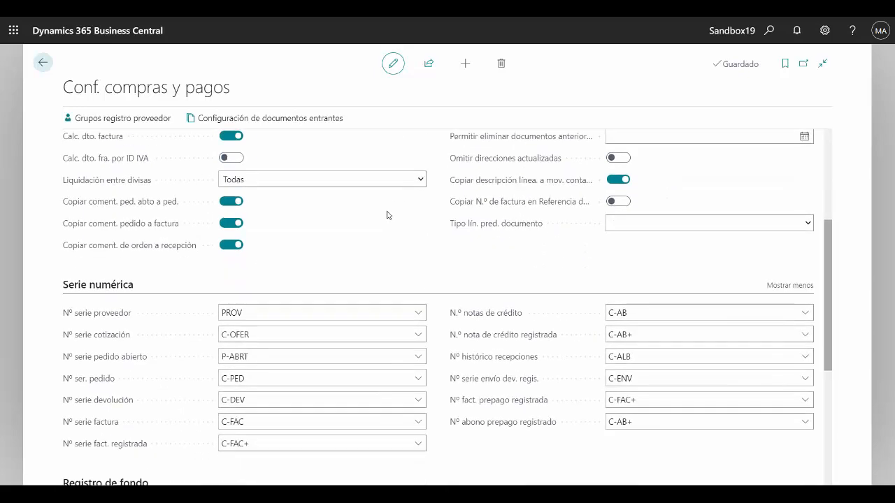
scroll(388, 215, down, 2)
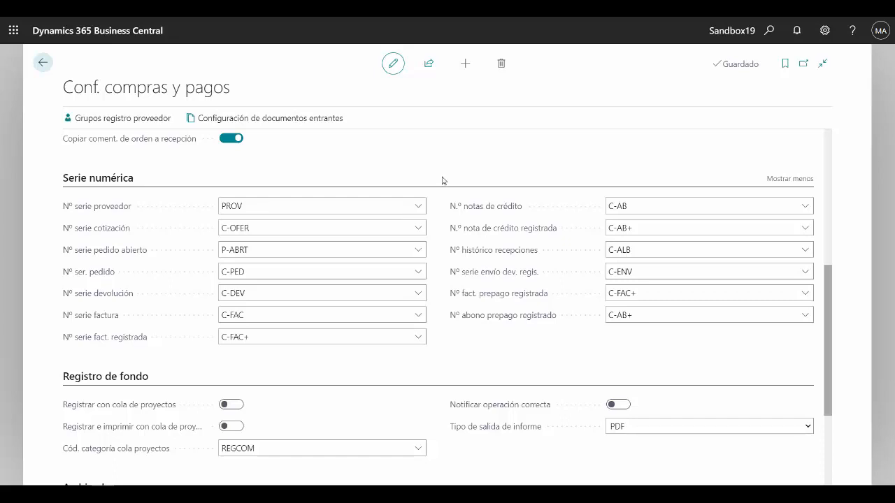
mouse_move(110, 231)
mouse_move(116, 293)
mouse_move(109, 278)
click(253, 272)
mouse_move(113, 322)
mouse_move(126, 295)
click(230, 318)
click(359, 332)
click(43, 65)
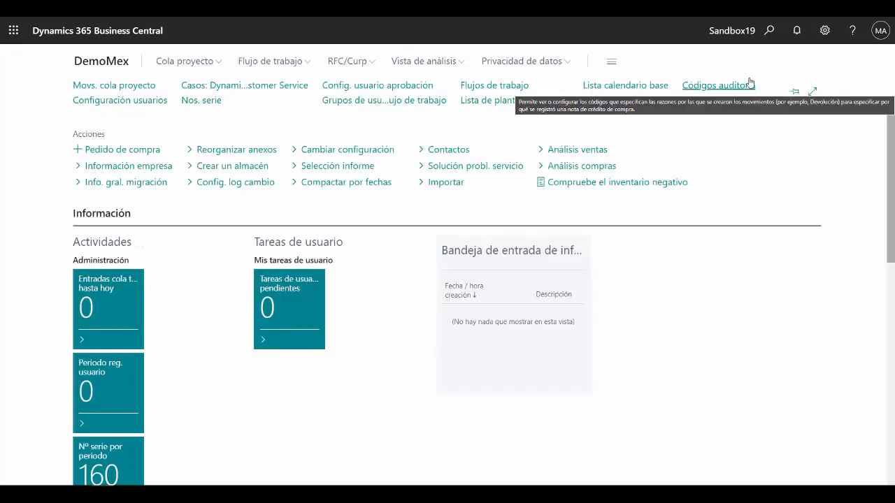
Search for "prov", open the vendor list (Proveedores) and dismiss its introductory tips.
click(772, 39)
text(prov)
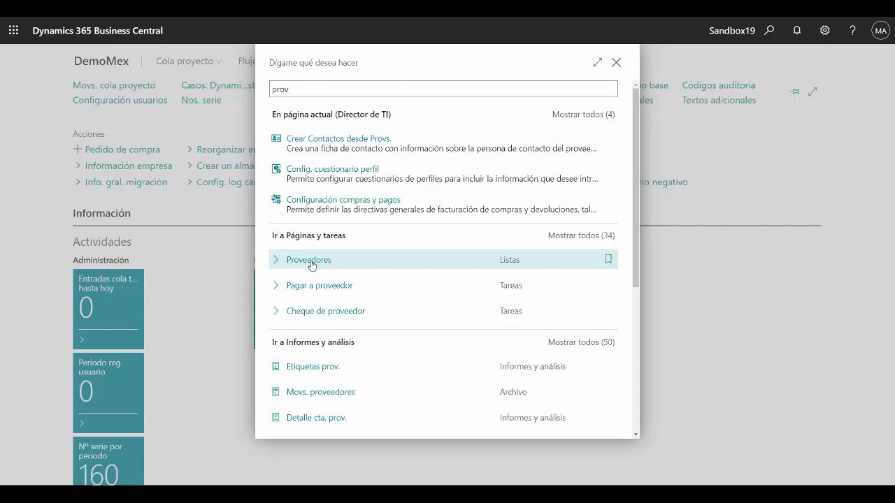
click(309, 260)
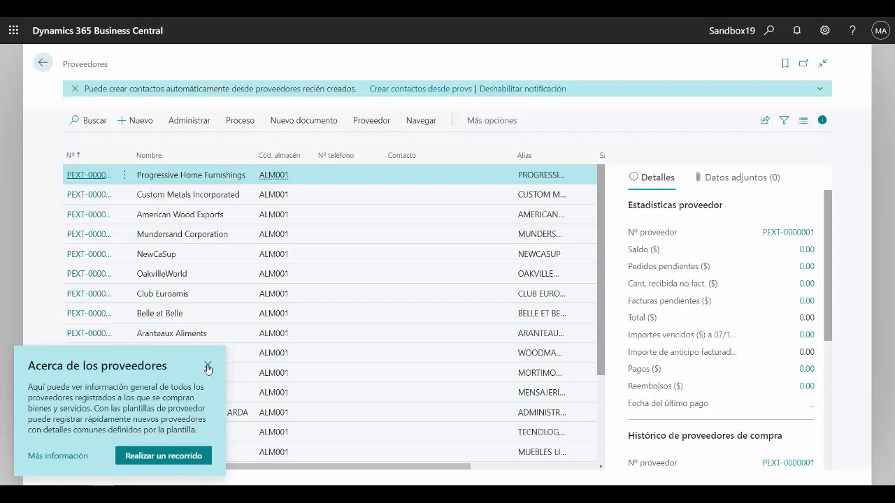
click(208, 365)
scroll(294, 344, down, 3)
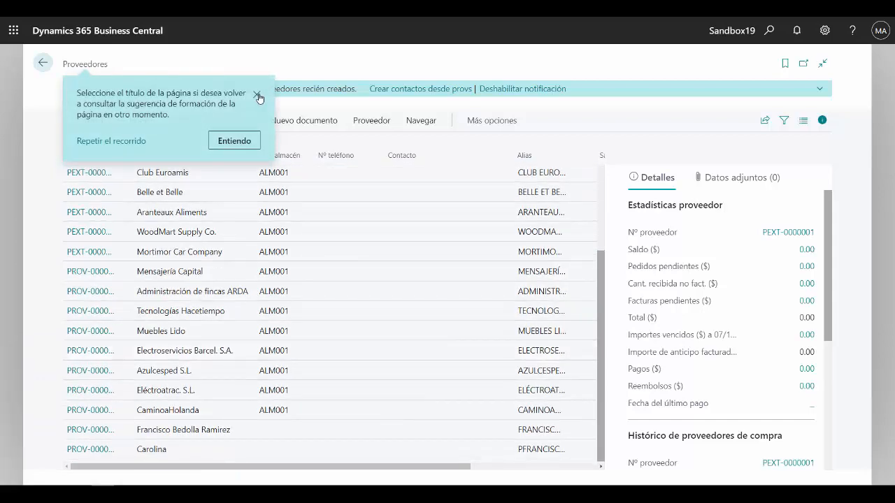
click(256, 94)
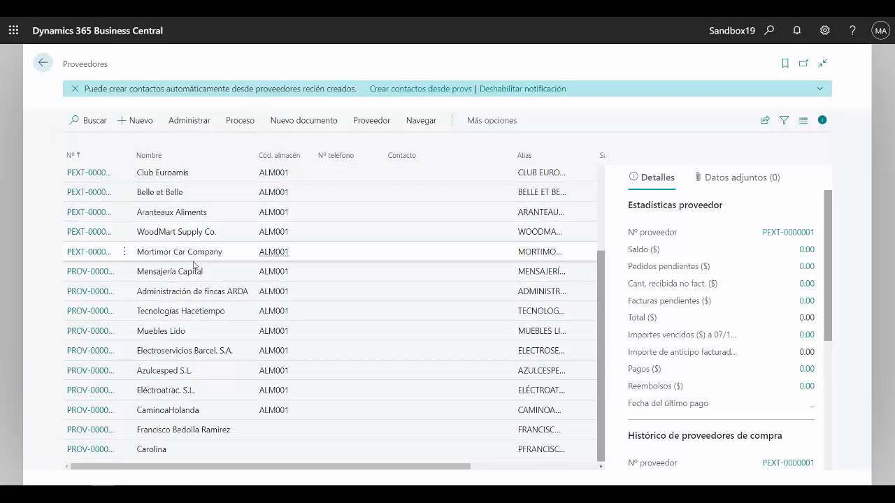
Open the vendor card of Mensajería Capital, dismiss its introductory tip and review the billing and payment sections.
click(172, 273)
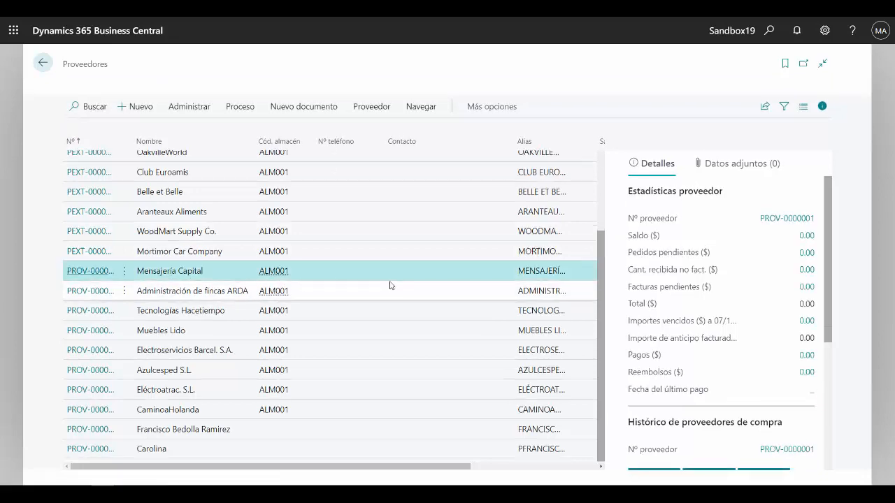
click(93, 274)
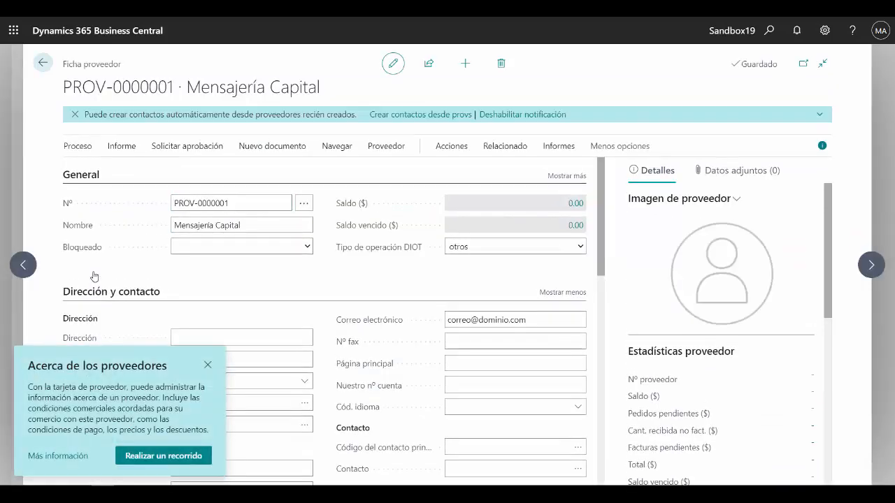
click(208, 365)
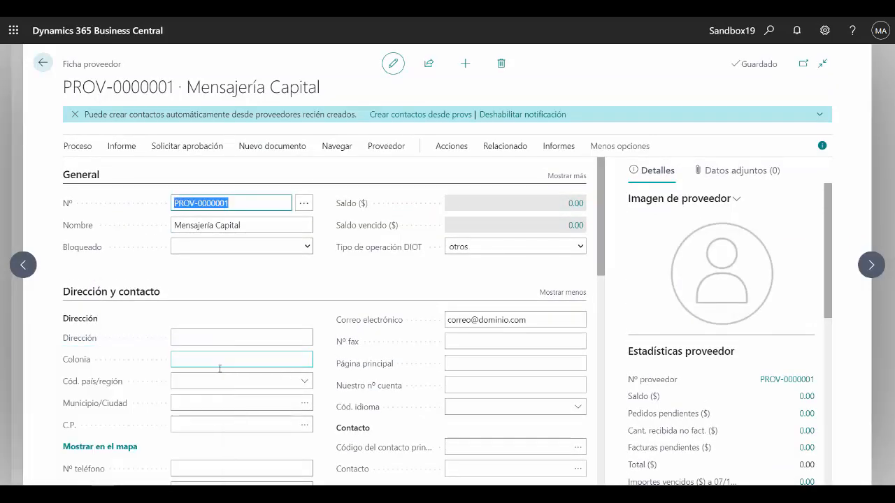
scroll(239, 380, down, 4)
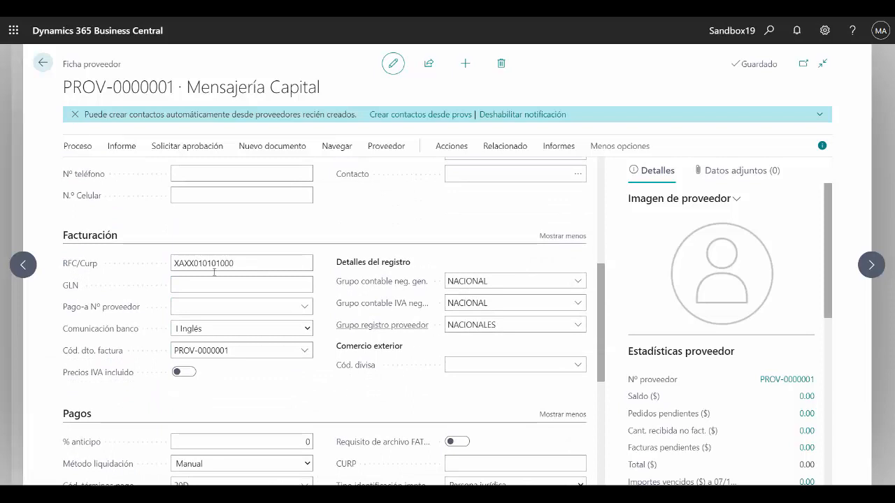
scroll(447, 356, down, 4)
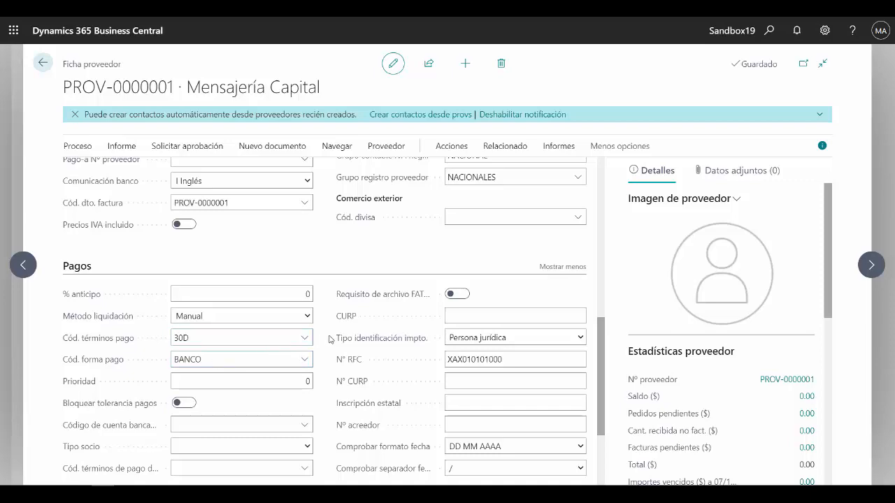
scroll(329, 339, up, 10)
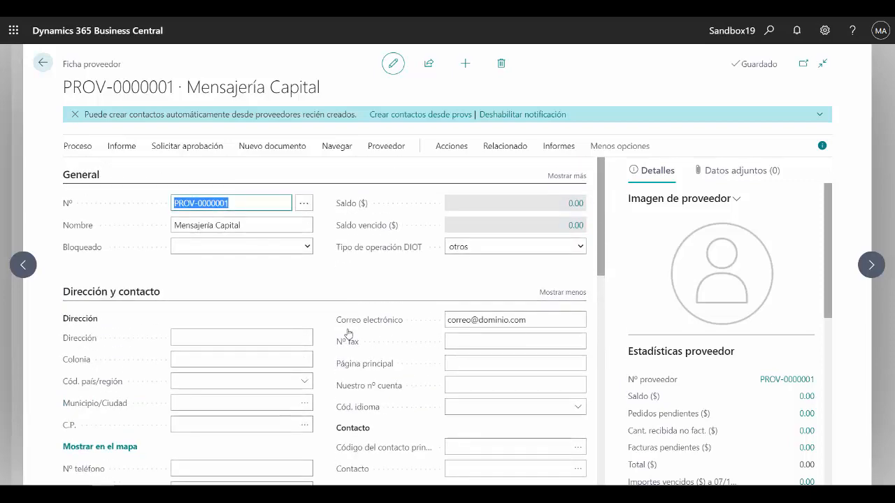
Expand the General section of the vendor card and examine the available DIOT operation types.
click(565, 176)
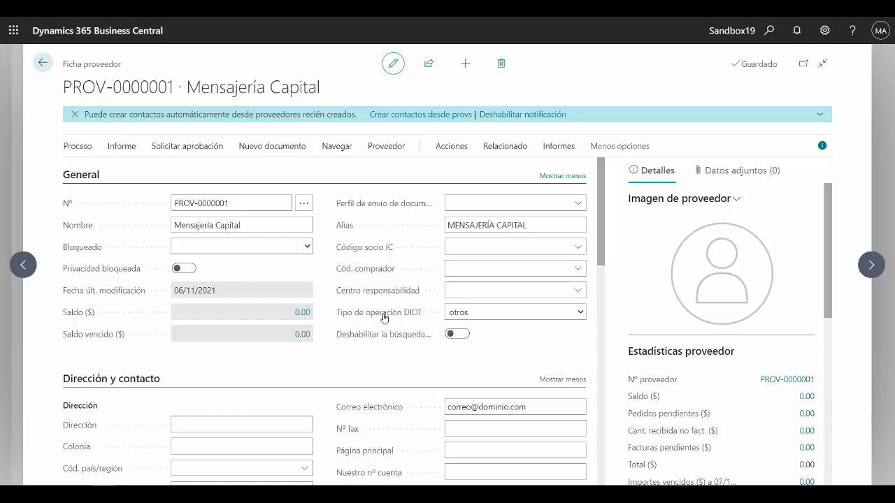
click(489, 311)
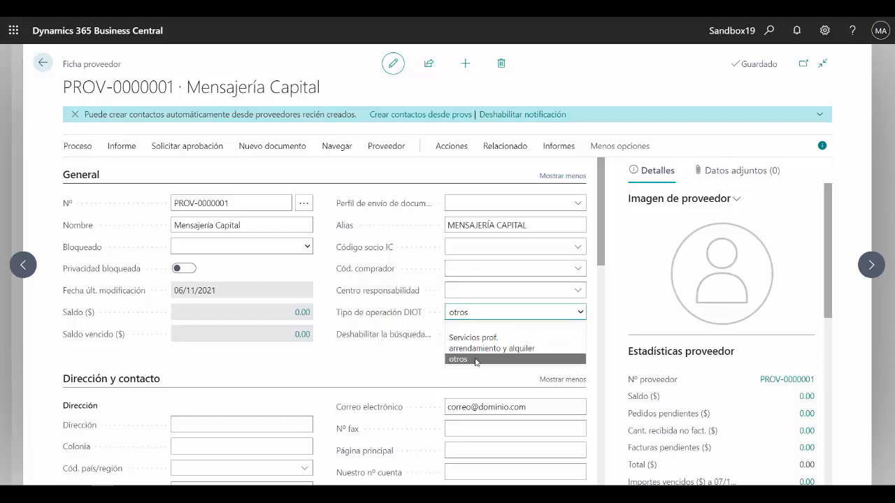
click(412, 366)
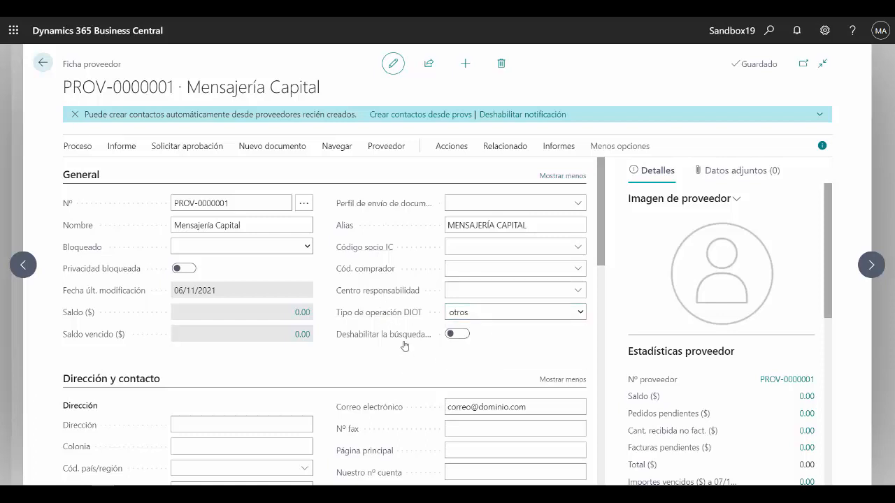
mouse_move(383, 340)
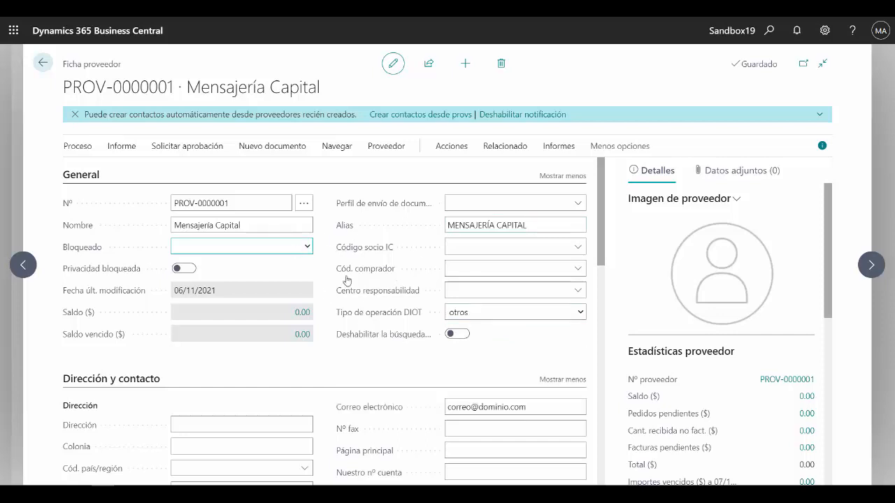
Add postal code 11000 with municipality CDMX and country code MX from the vendor's address postal code lookup.
scroll(377, 371, down, 2)
scroll(377, 371, down, 2)
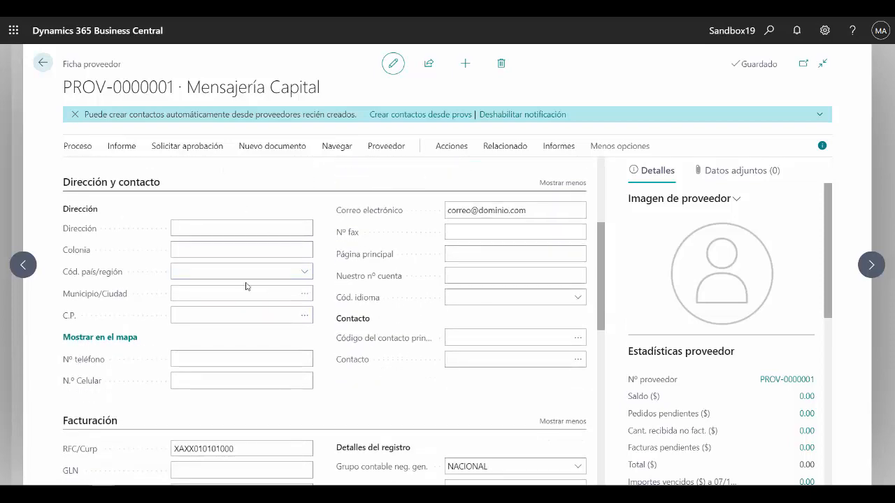
click(239, 312)
click(304, 315)
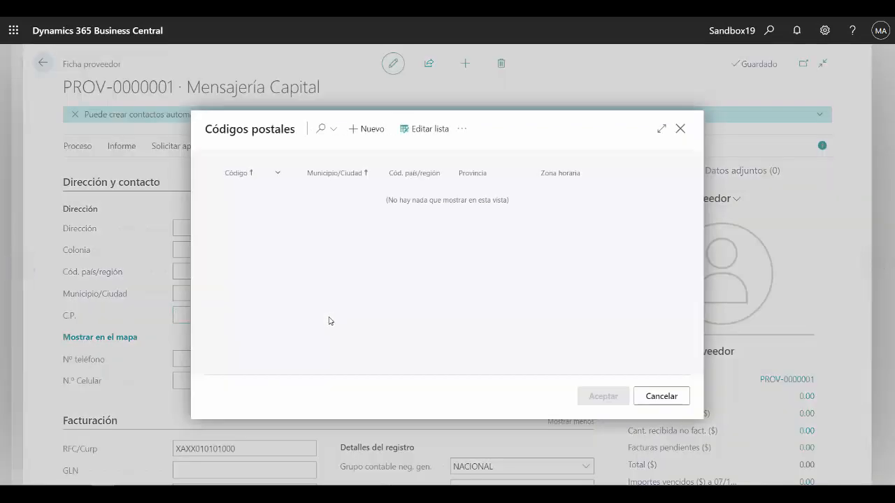
click(366, 129)
text(11000)
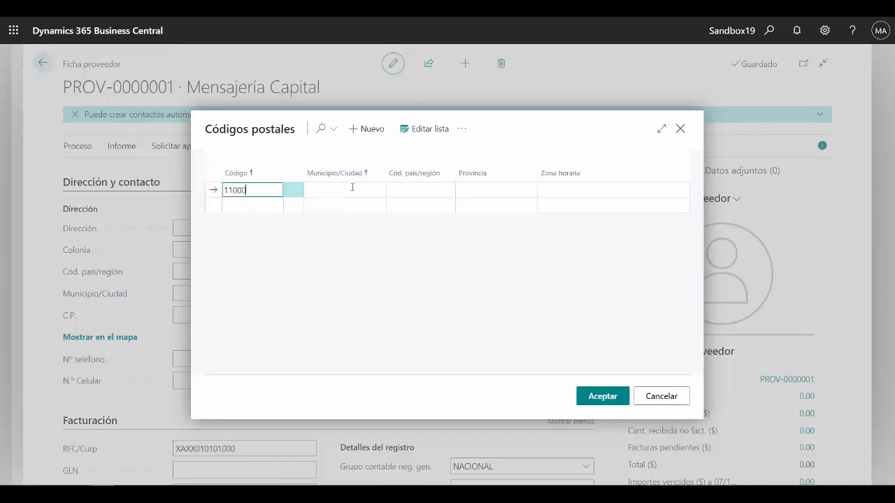
key(Tab)
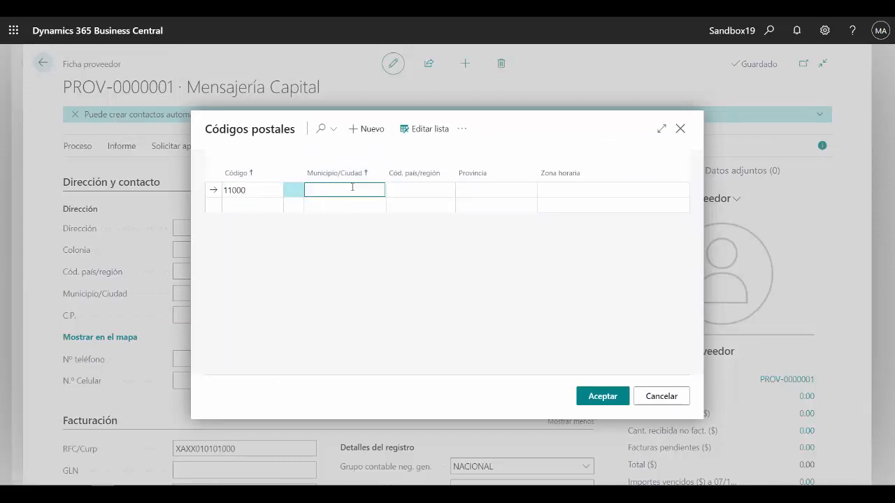
text(CDMX)
key(Tab)
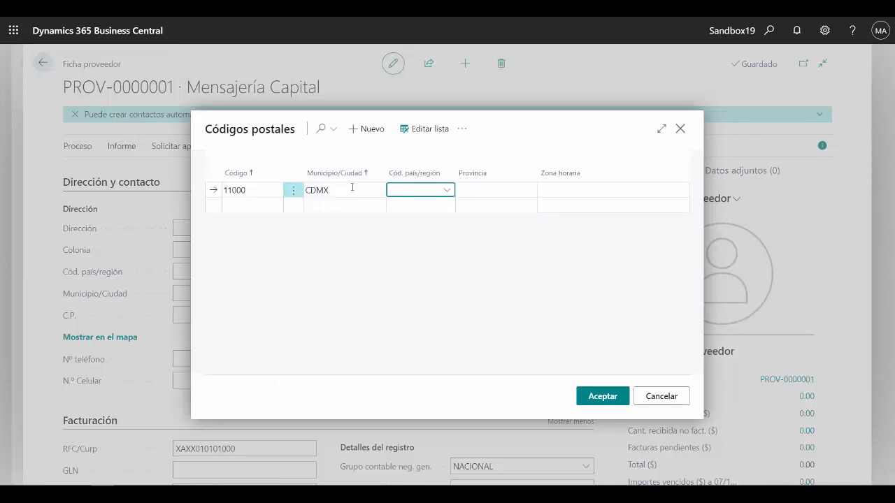
text(MX)
key(Tab)
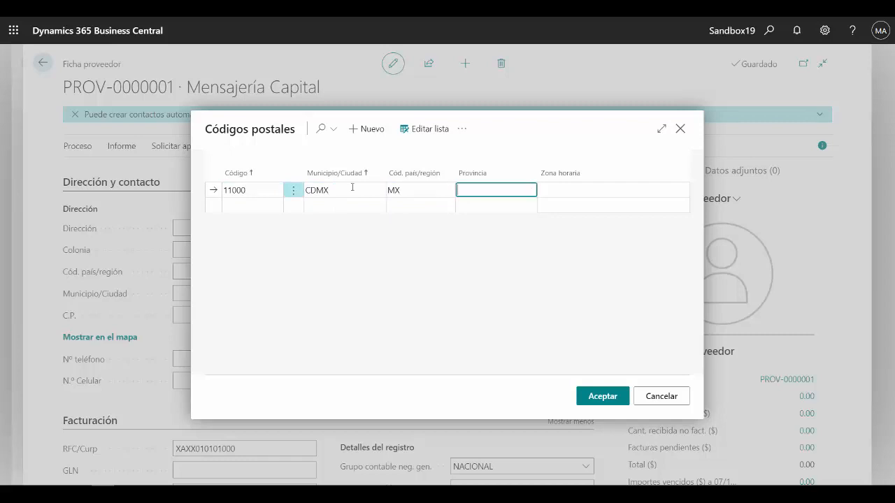
Set the province of postal code 11000 to CDMX and its municipality to Miguel Hidalgo.
text(Mig)
key(BackSpace)
key(BackSpace)
key(BackSpace)
text(CDMX)
click(351, 189)
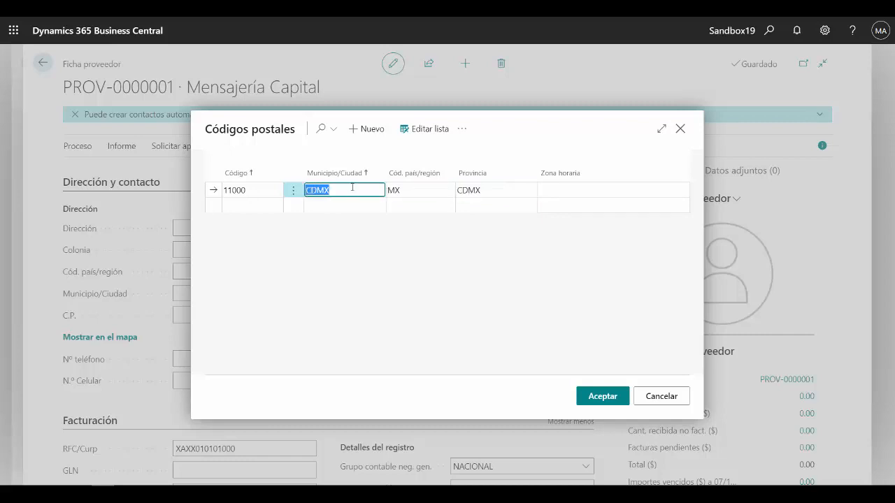
text(Miguel Hidalgo)
key(Tab)
key(Tab)
key(Tab)
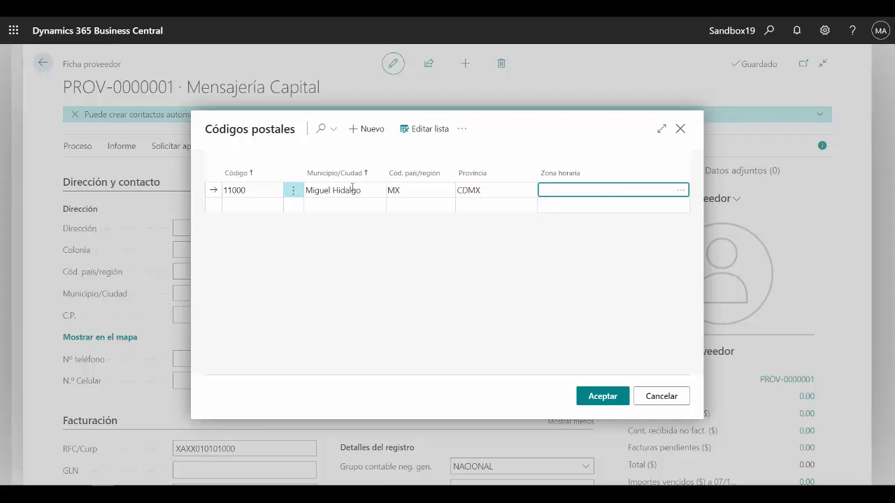
Assign the time zone Central Standard Time (Mexico) to postal code 11000.
click(681, 190)
scroll(564, 287, down, 2)
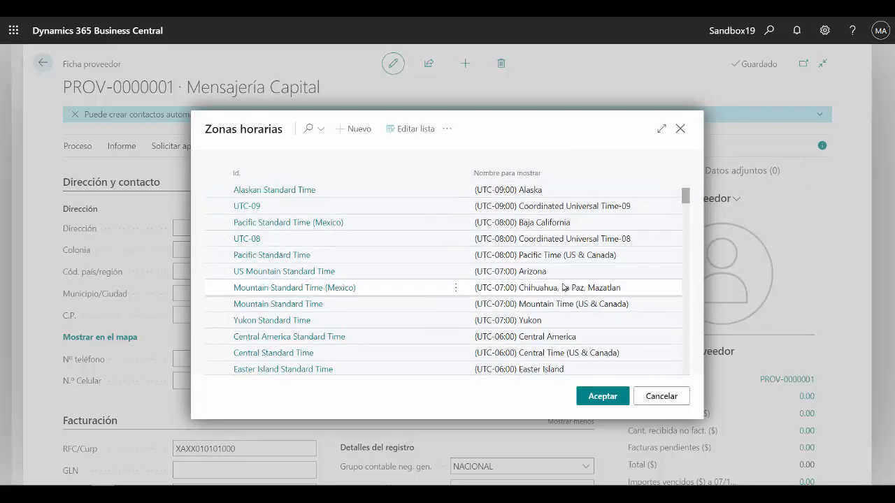
scroll(564, 287, down, 1)
click(565, 353)
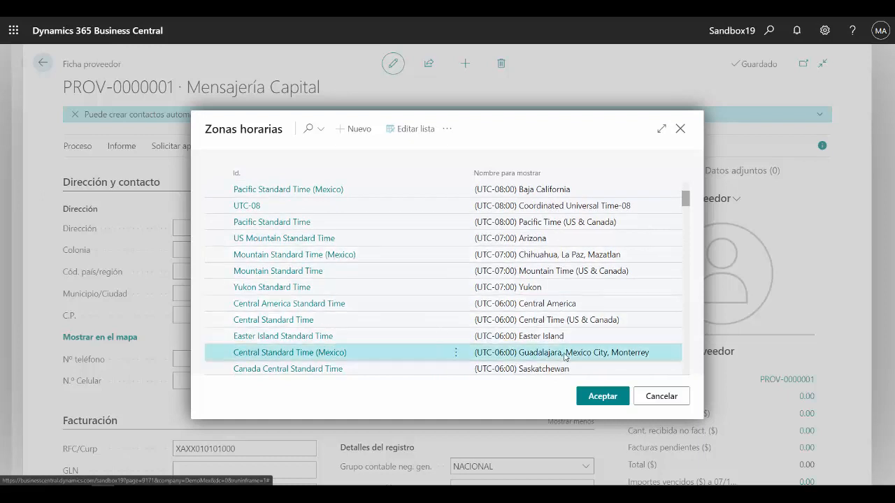
click(613, 397)
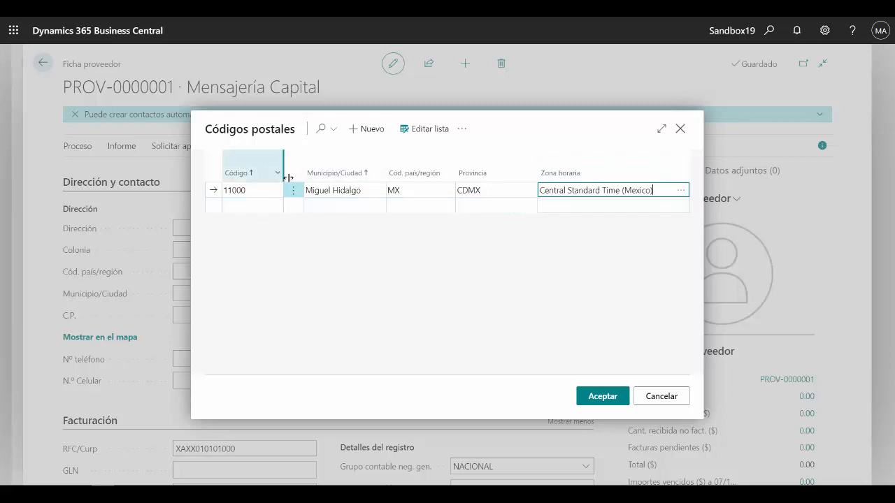
Apply postal code 11000 from the lookup to the vendor's address and accept updating the related records.
click(247, 190)
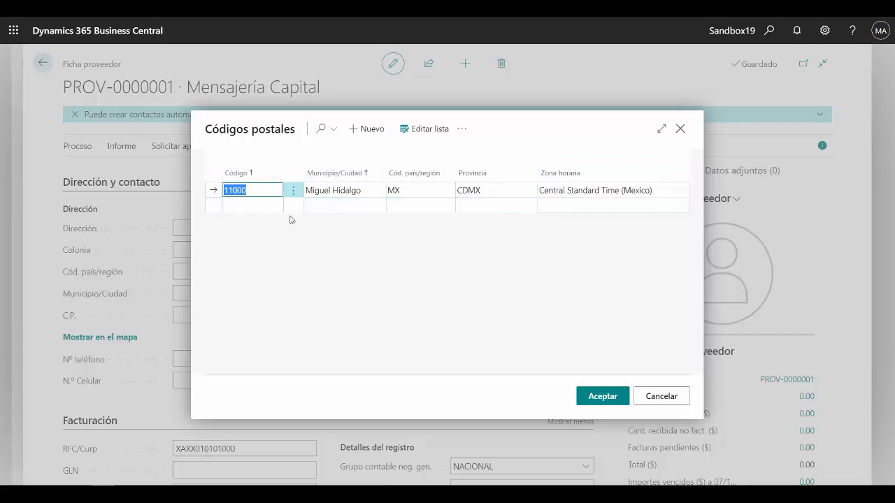
click(590, 403)
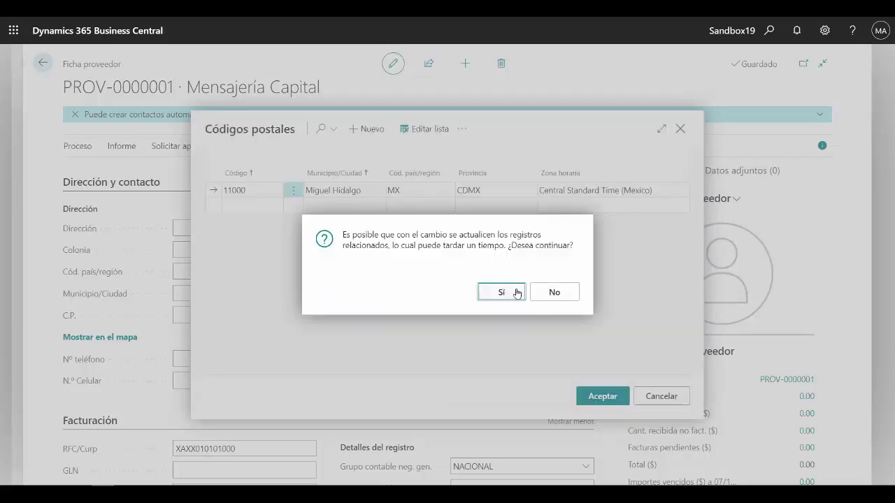
click(515, 294)
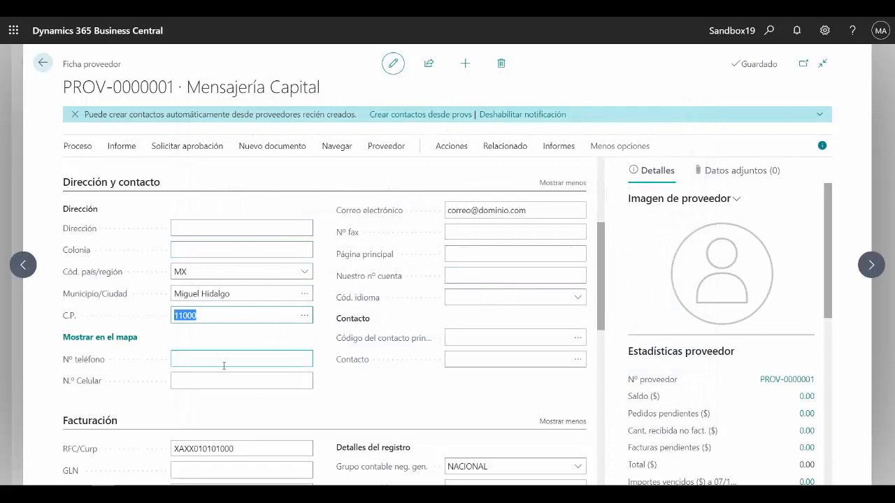
Set the bank communication language to E Español in the vendor's billing details.
scroll(391, 349, down, 2)
scroll(342, 349, up, 2)
mouse_move(397, 213)
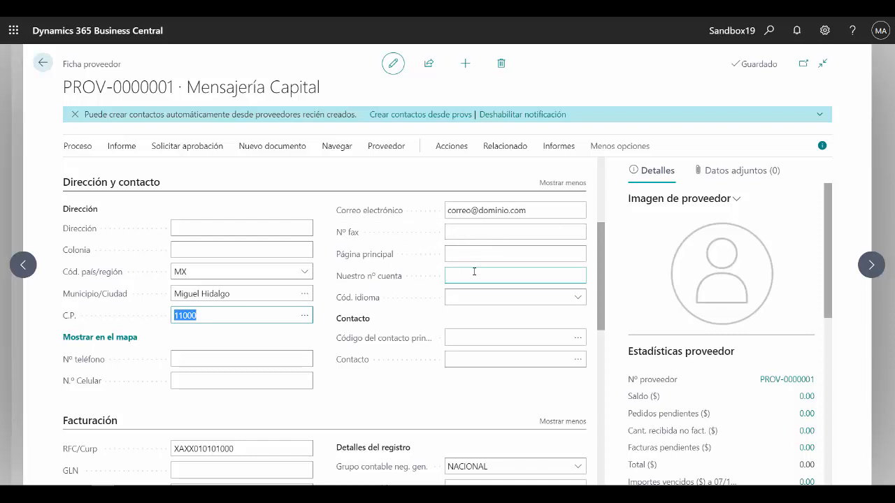
scroll(474, 271, down, 3)
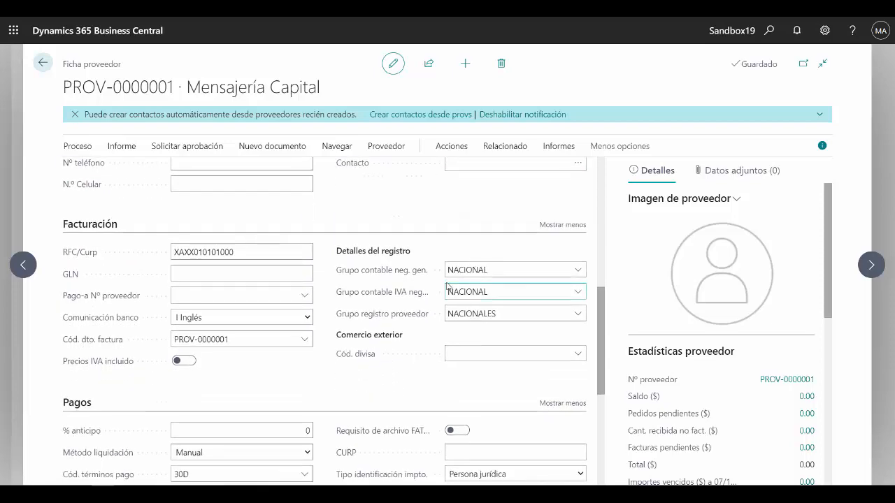
click(250, 253)
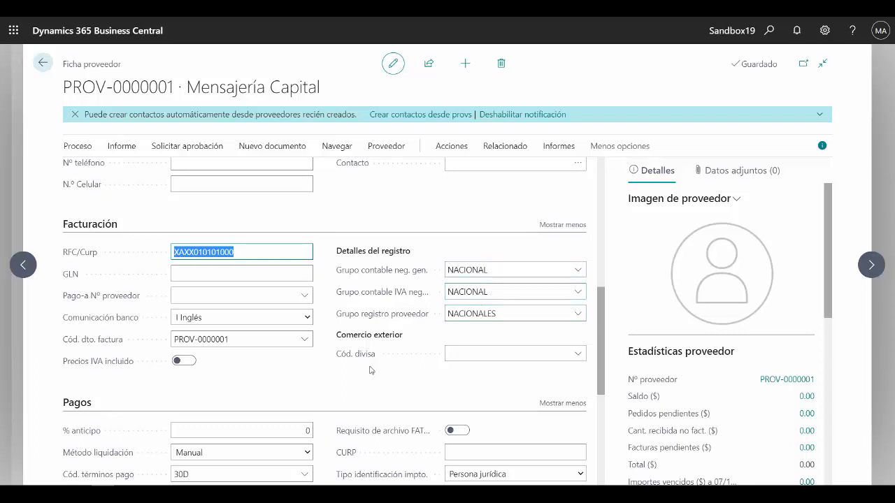
click(300, 390)
scroll(301, 377, down, 2)
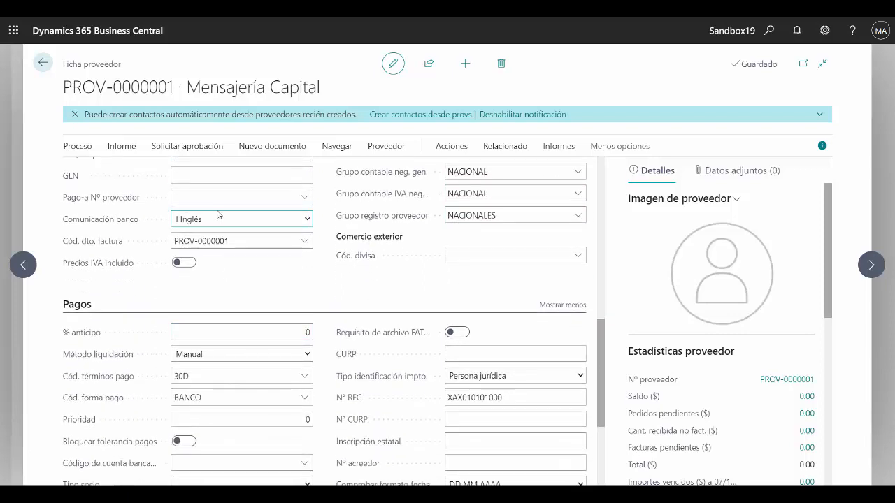
click(303, 217)
click(226, 255)
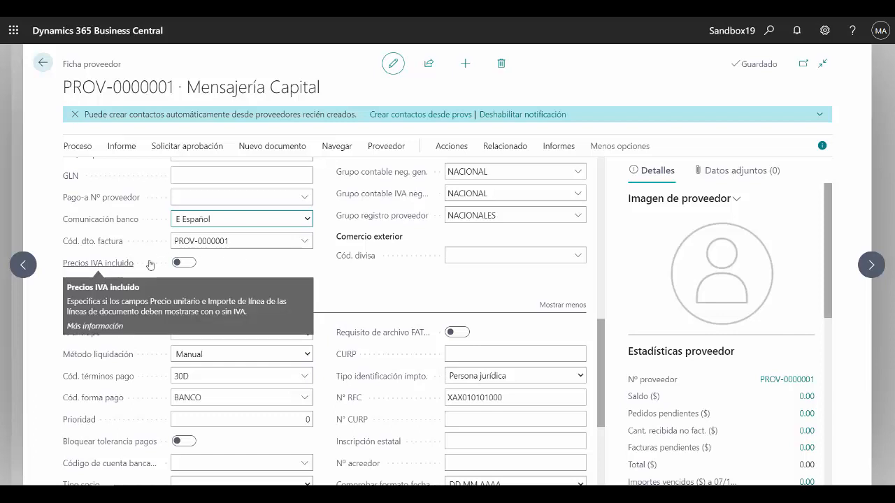
Keep the vendor's settlement method at Manual and examine the available payment terms codes.
scroll(356, 297, down, 3)
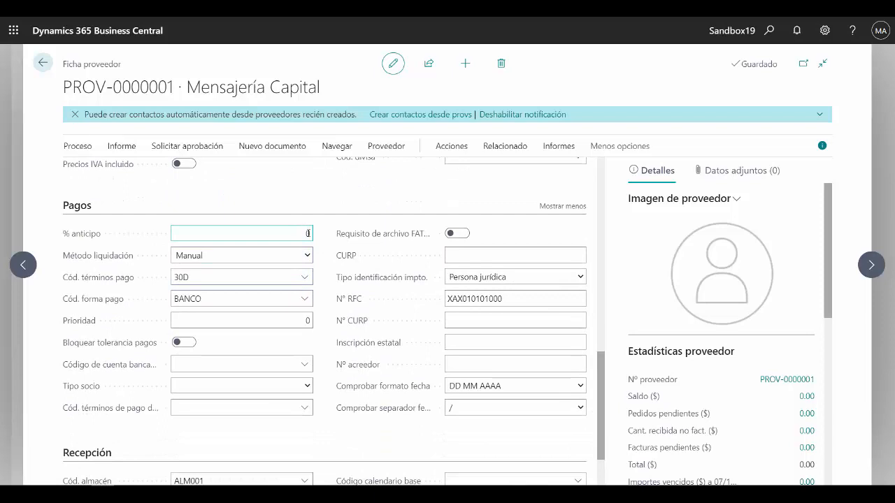
click(207, 257)
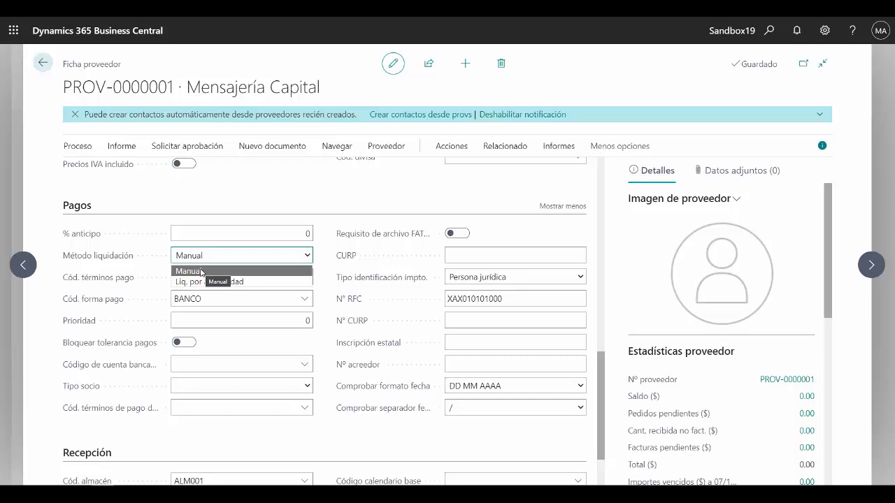
click(200, 271)
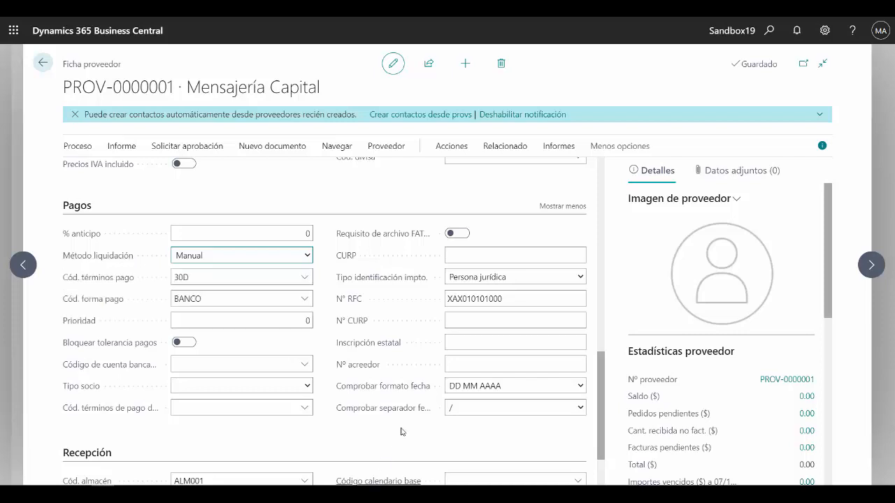
click(304, 279)
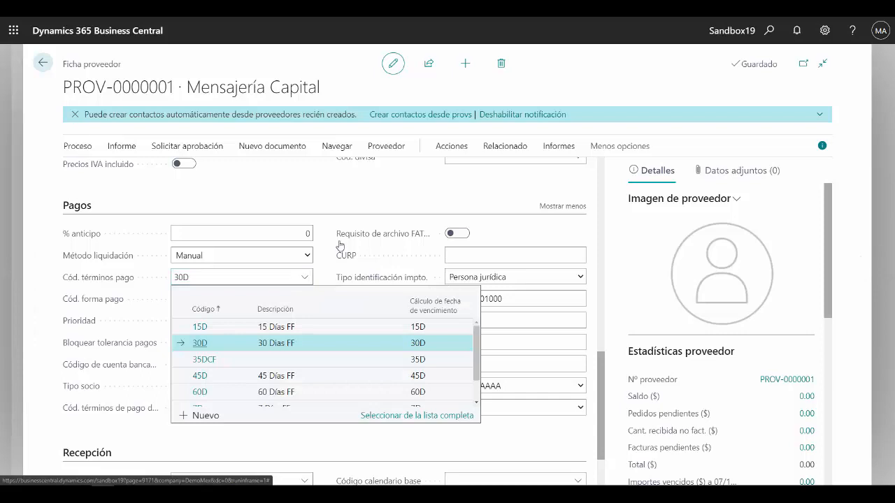
key(Tab)
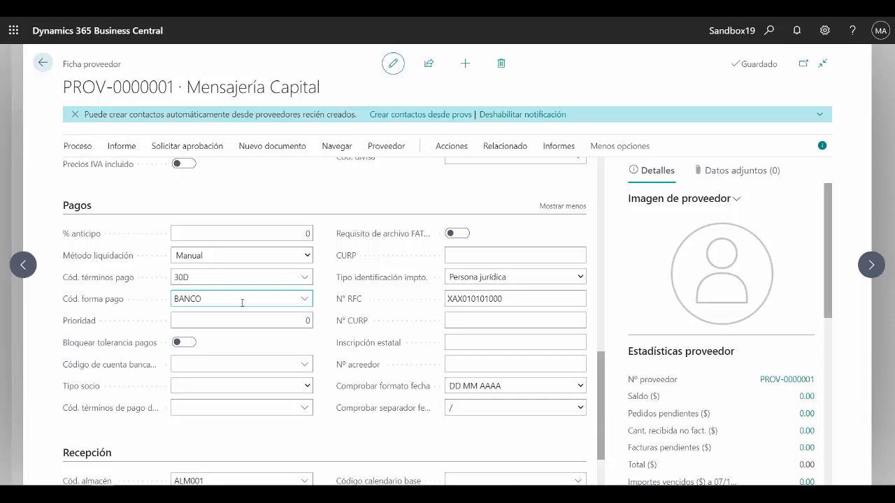
Review the vendor's identification, address, contact and tax registration fields in the General, address and billing sections.
scroll(262, 299, up, 15)
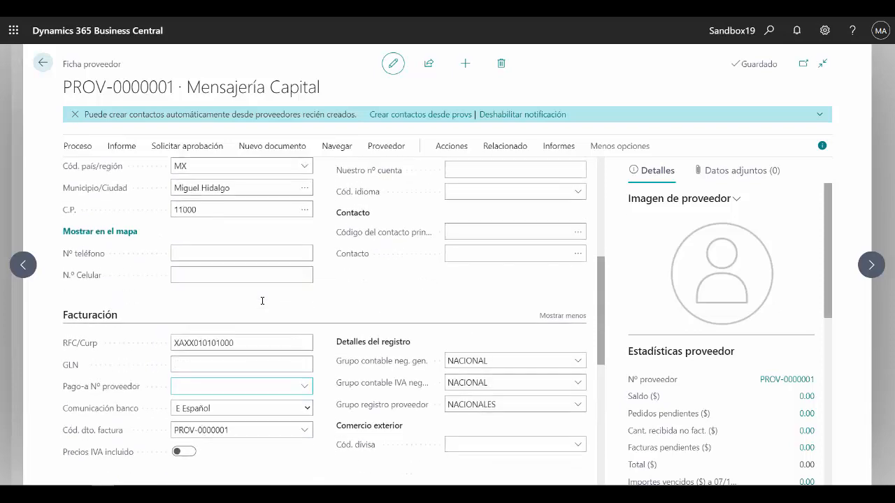
scroll(240, 341, up, 1)
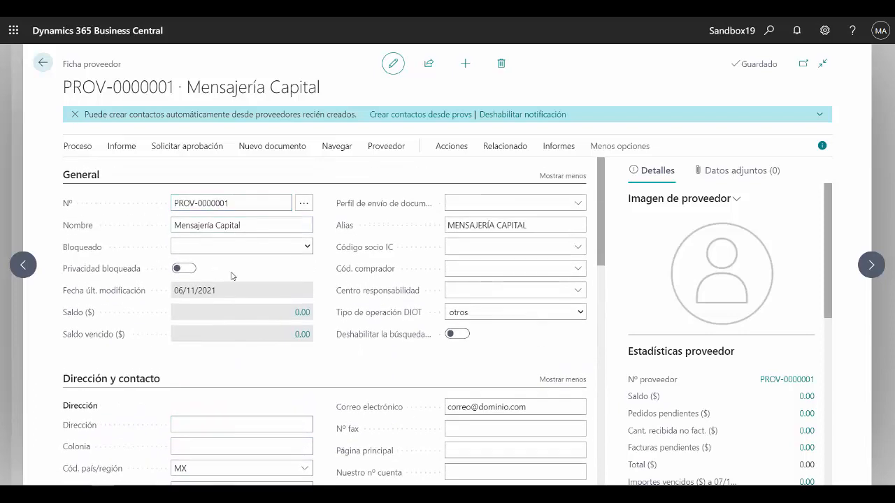
click(242, 203)
click(246, 225)
scroll(363, 418, down, 2)
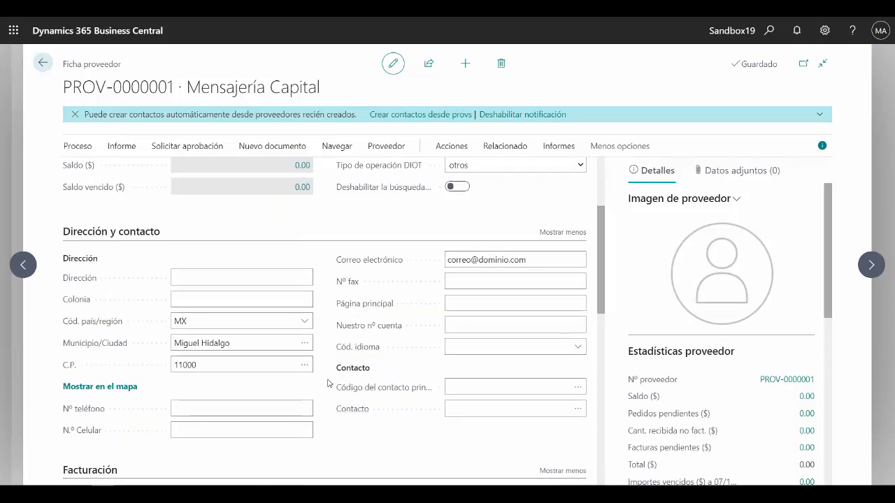
click(195, 370)
click(230, 278)
click(249, 359)
scroll(249, 358, down, 3)
click(246, 306)
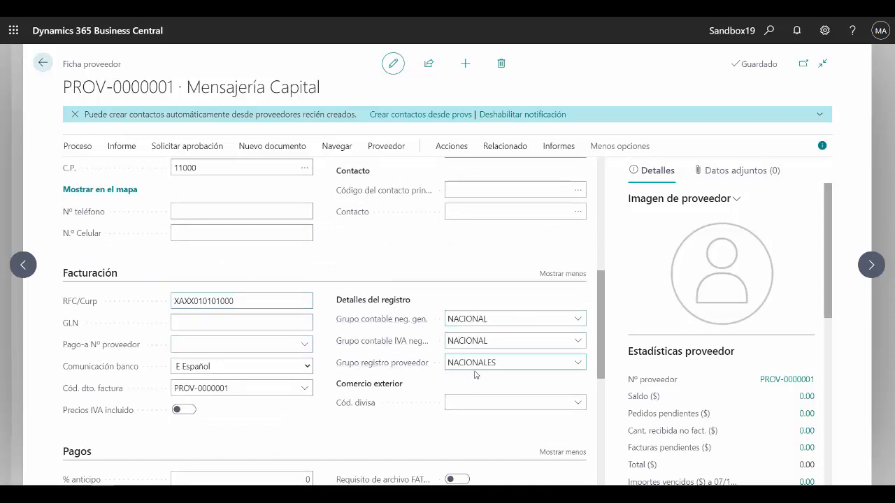
Examine the vendor's payment priority field and the available partner types in the payment settings.
scroll(431, 361, down, 4)
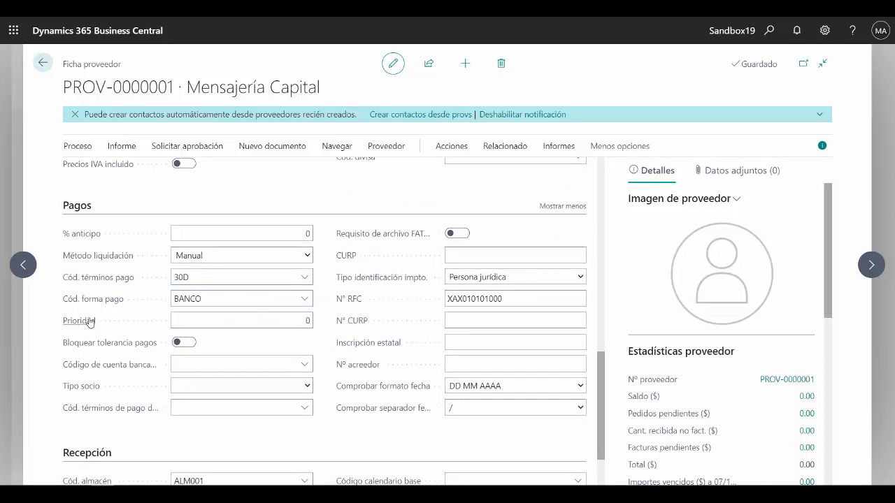
mouse_move(89, 321)
click(307, 388)
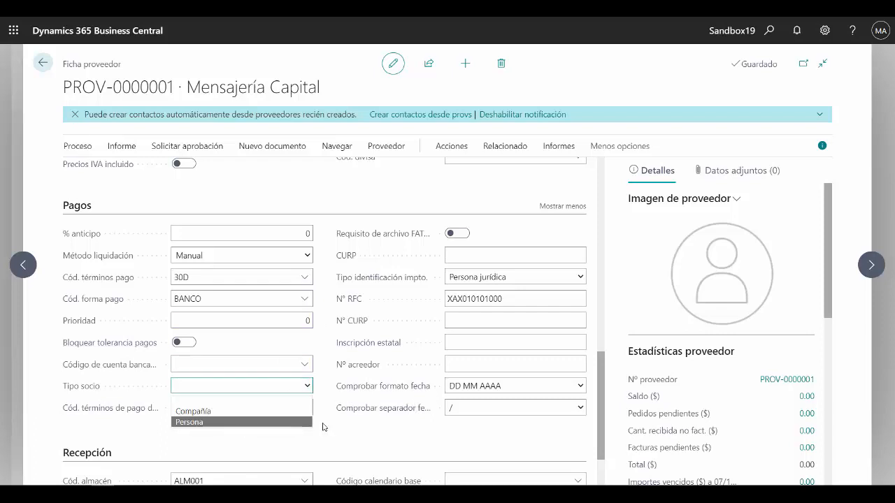
click(357, 439)
Set the vendor's shipment method code to ENTREGA in the receiving settings.
scroll(436, 376, down, 1)
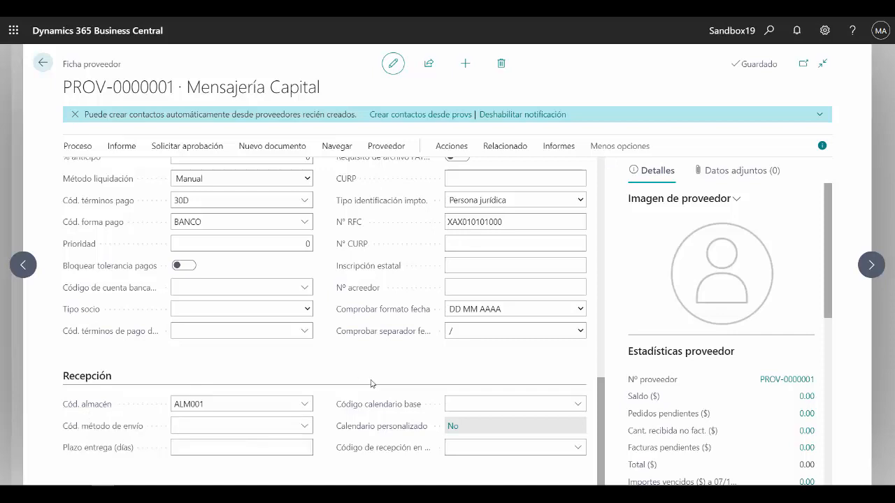
click(305, 426)
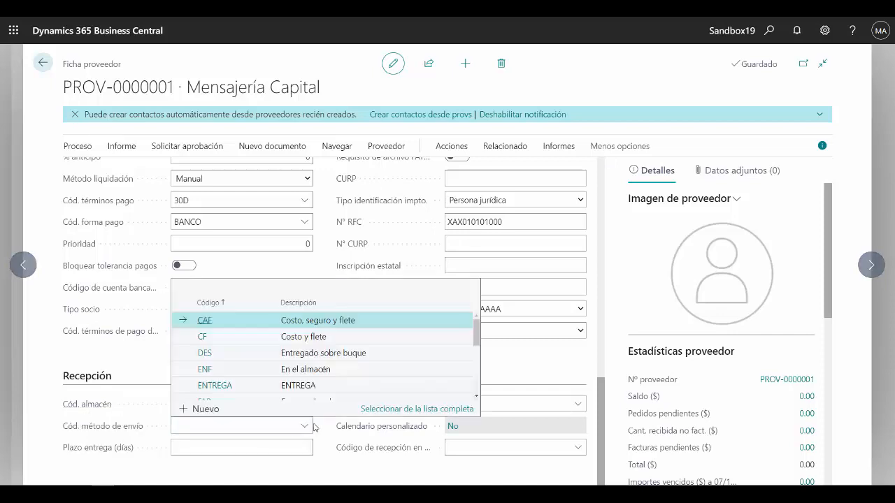
scroll(321, 370, down, 2)
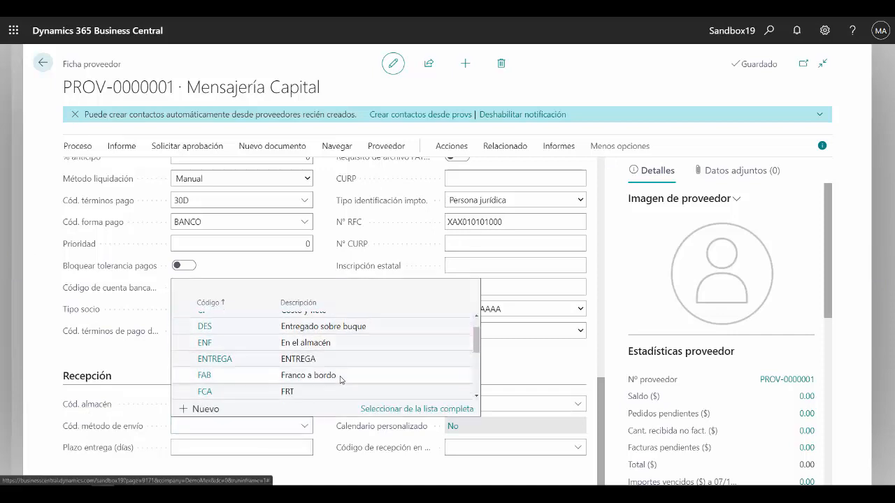
scroll(341, 383, up, 1)
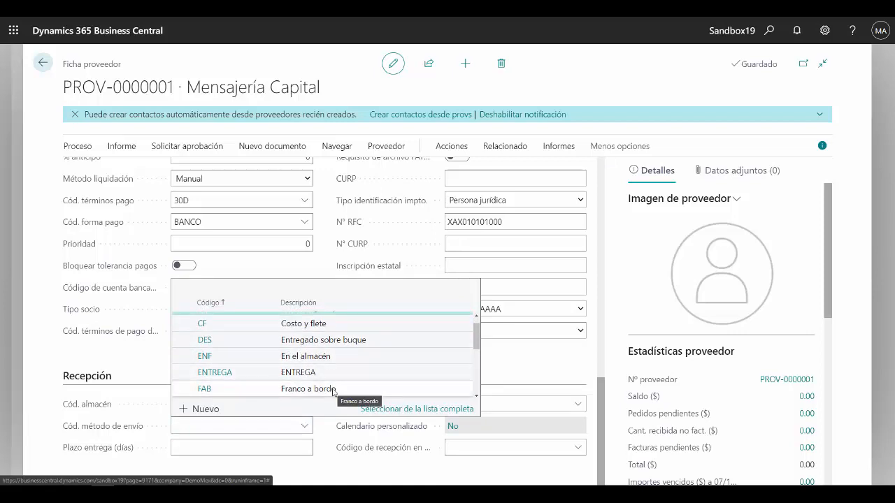
scroll(333, 389, up, 1)
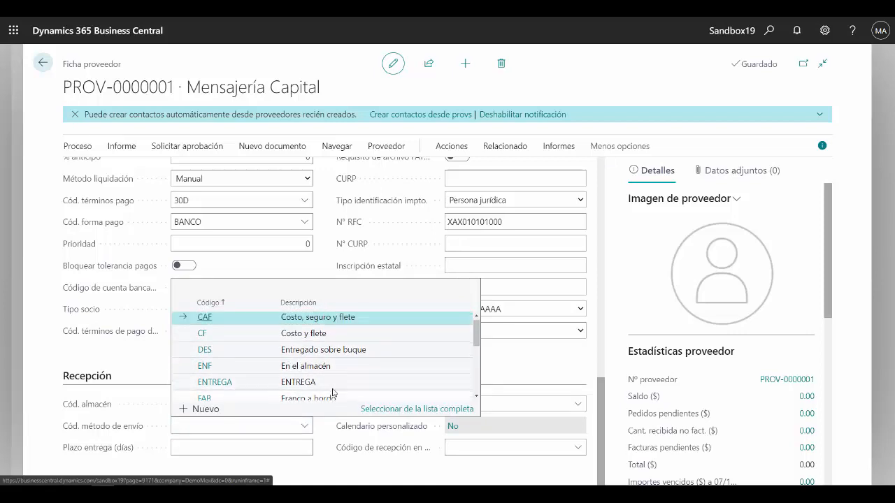
scroll(333, 343, down, 3)
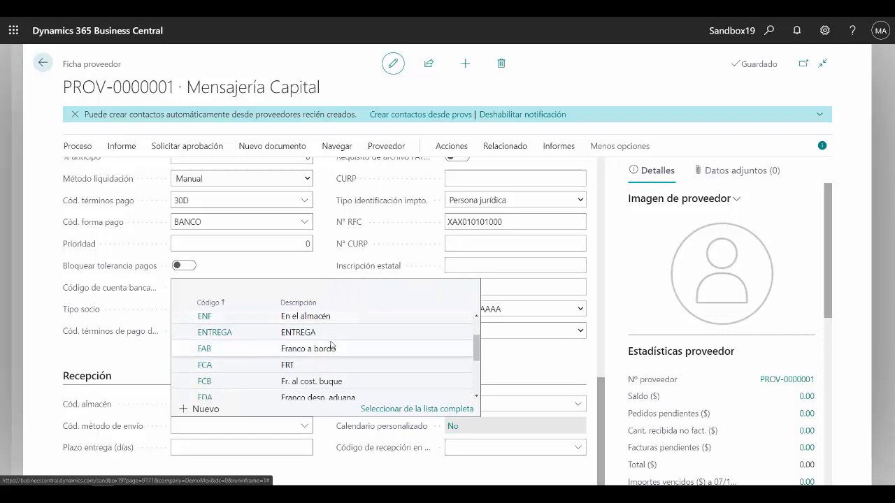
scroll(325, 371, down, 3)
scroll(318, 386, down, 2)
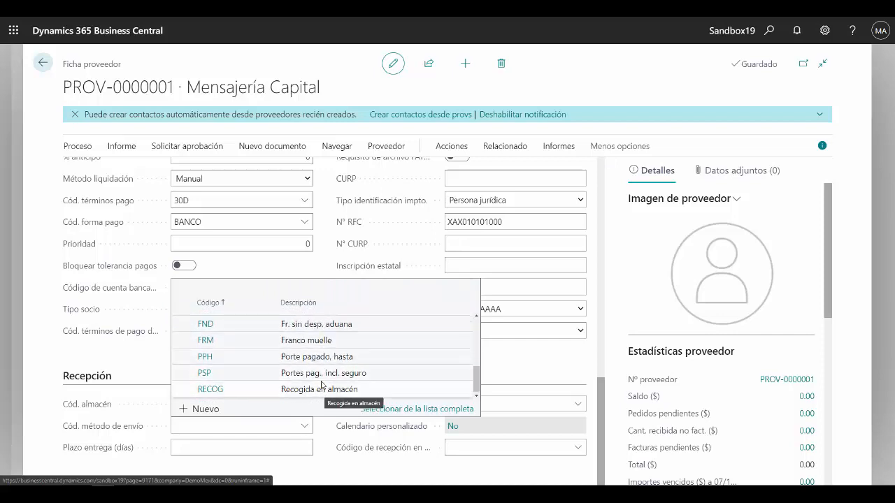
scroll(321, 381, up, 2)
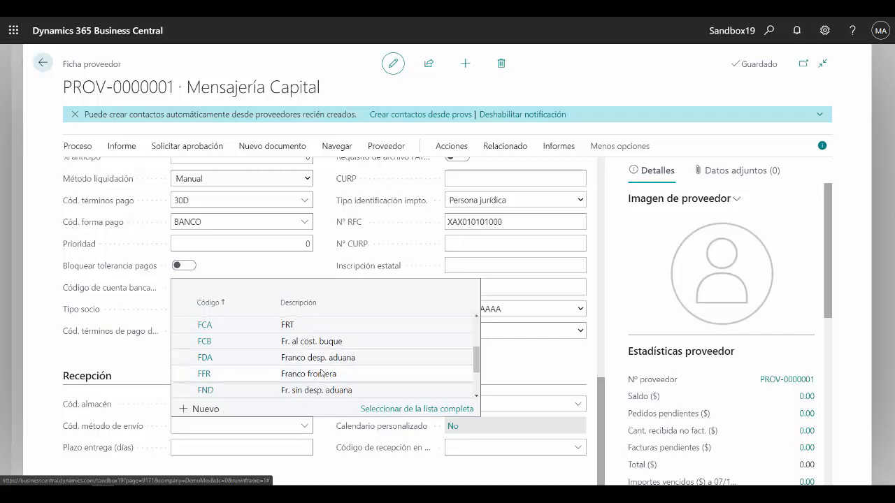
scroll(323, 368, up, 2)
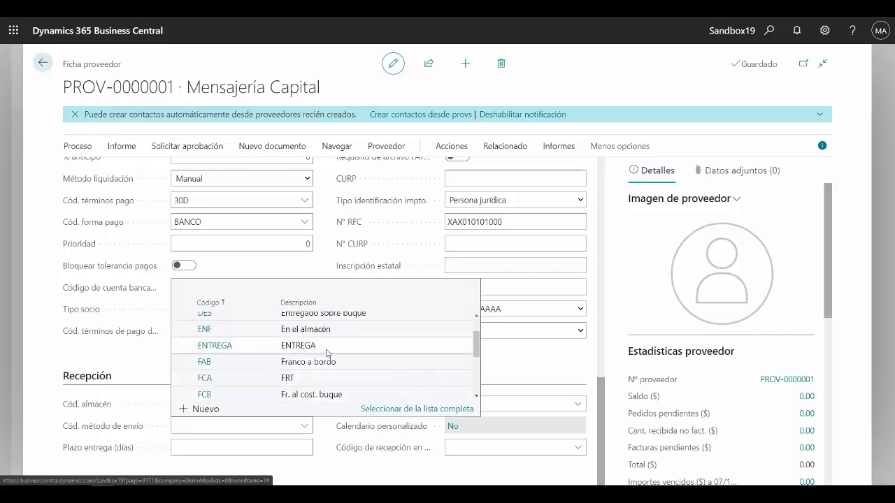
click(322, 347)
Read the description of the delivery lead time field and review the vendor's purchase history details.
click(301, 448)
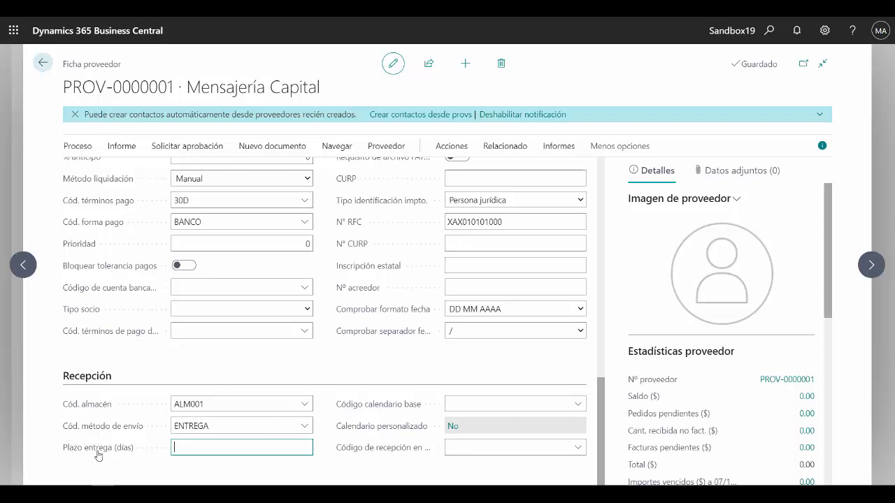
mouse_move(98, 456)
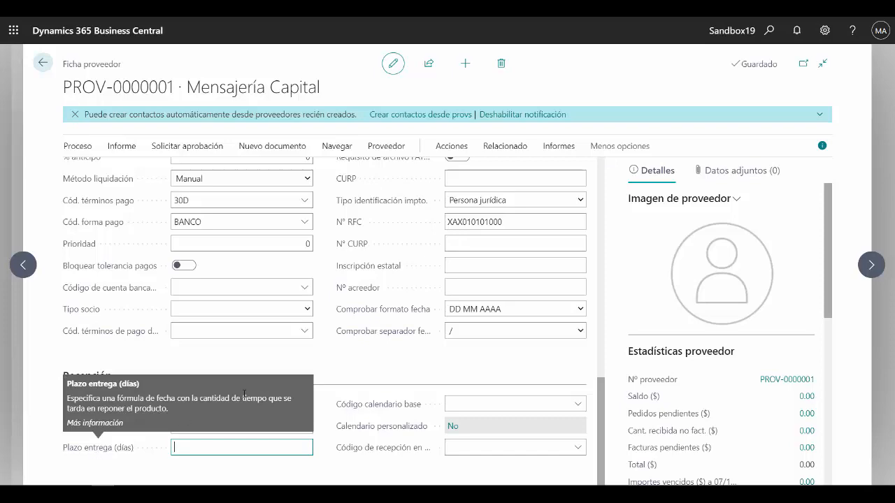
scroll(607, 342, down, 5)
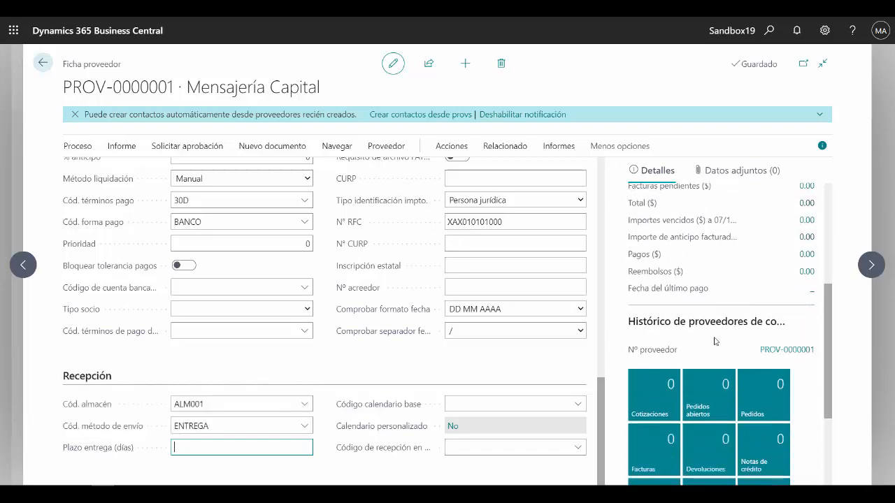
scroll(548, 340, up, 10)
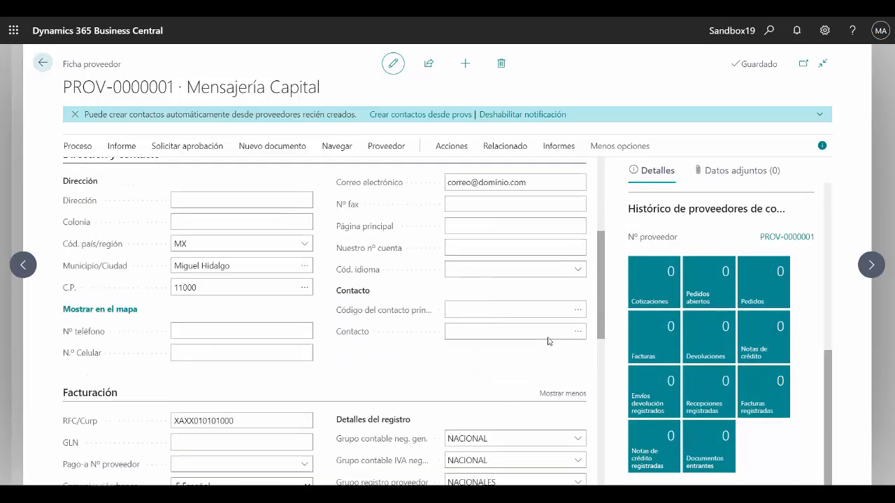
Examine the vendor's related vendor, purchasing and document options, plus the new purchase document types on offer.
click(511, 149)
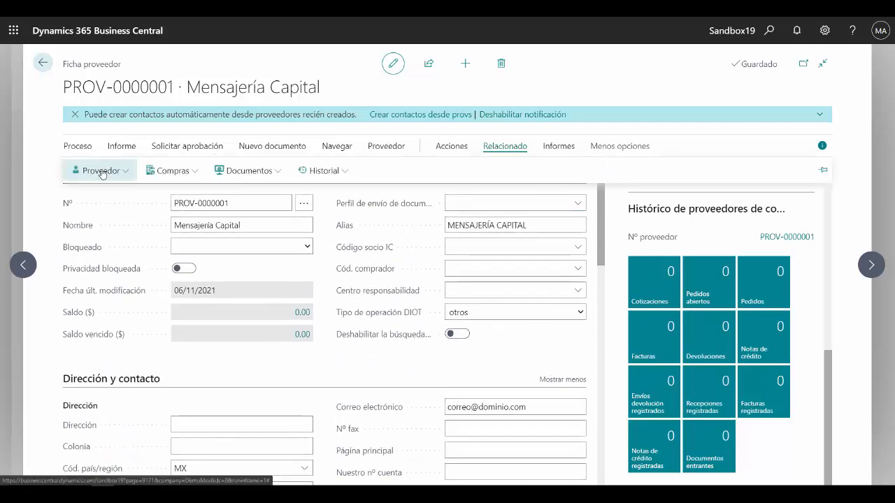
click(100, 171)
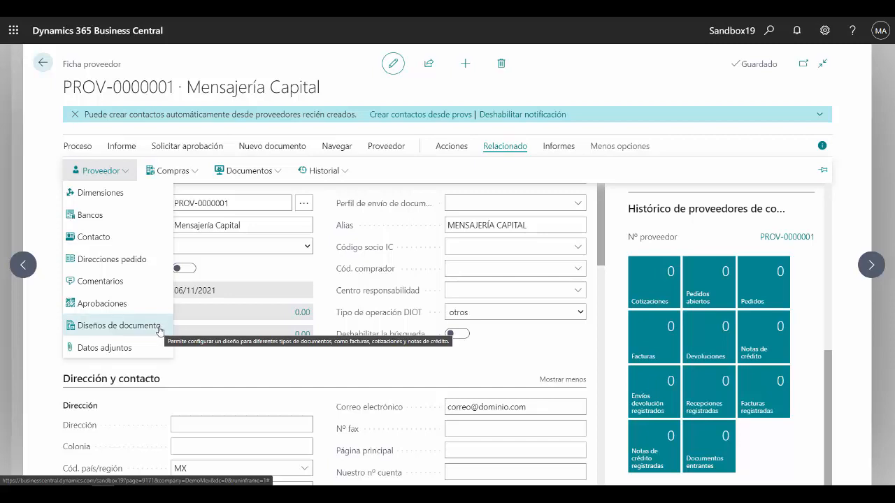
click(179, 174)
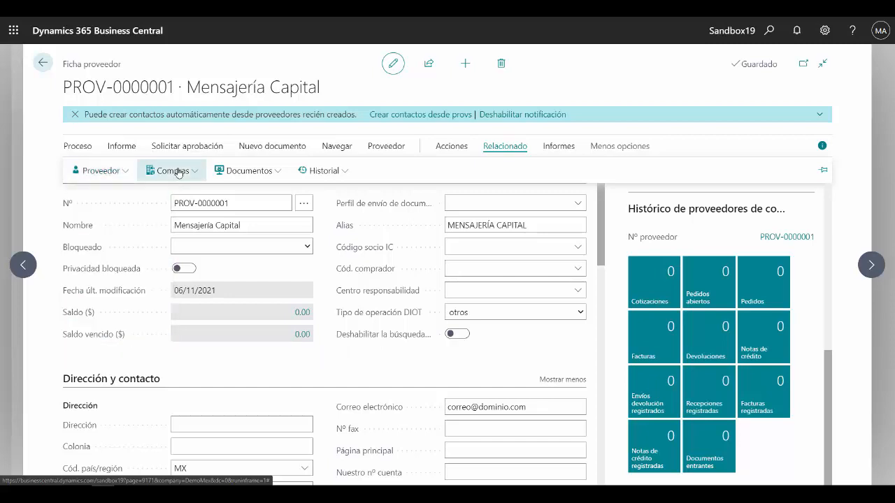
click(177, 172)
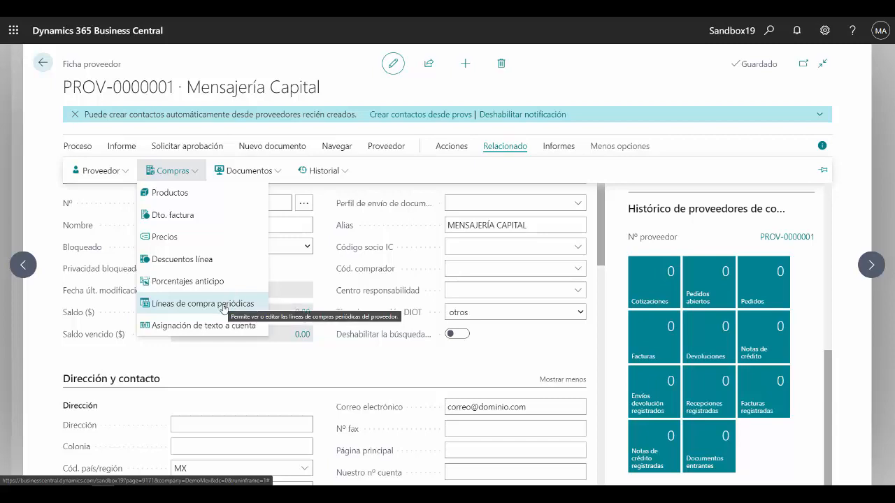
click(276, 173)
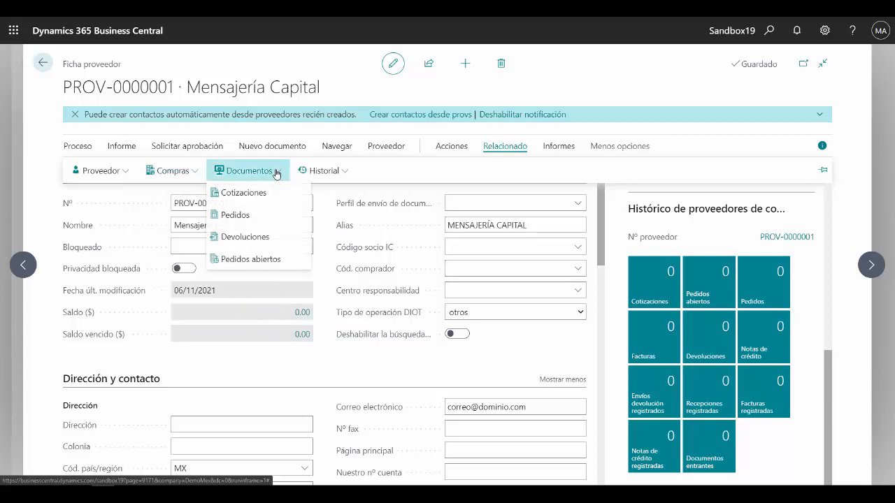
click(376, 390)
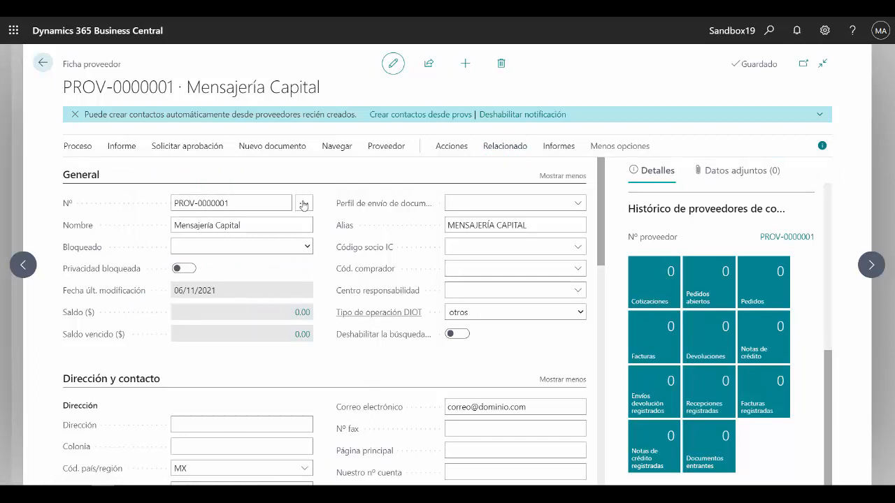
click(286, 148)
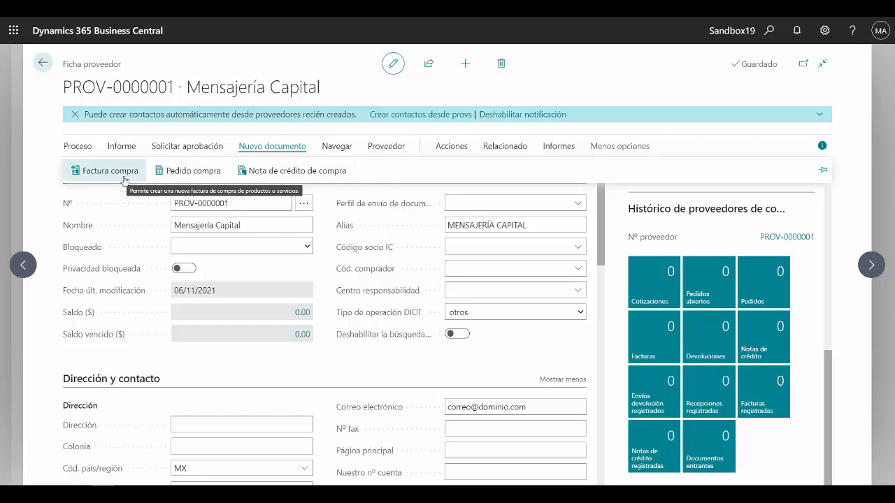
click(769, 31)
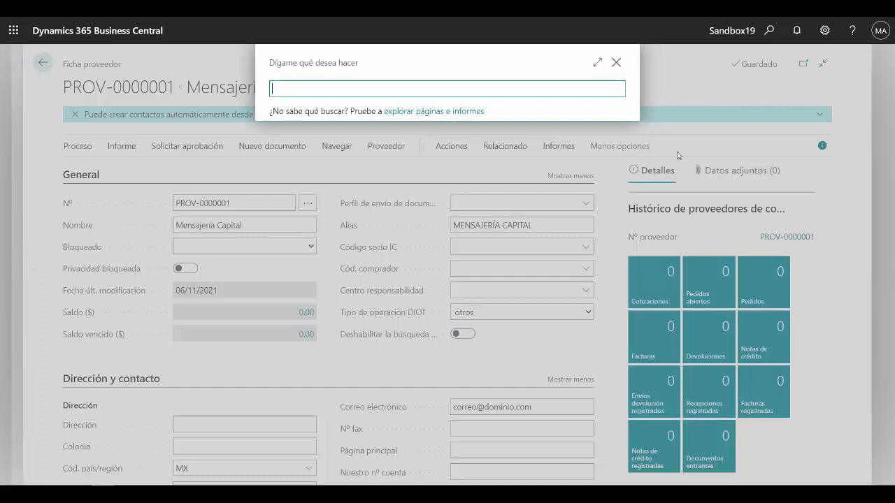
key(Escape)
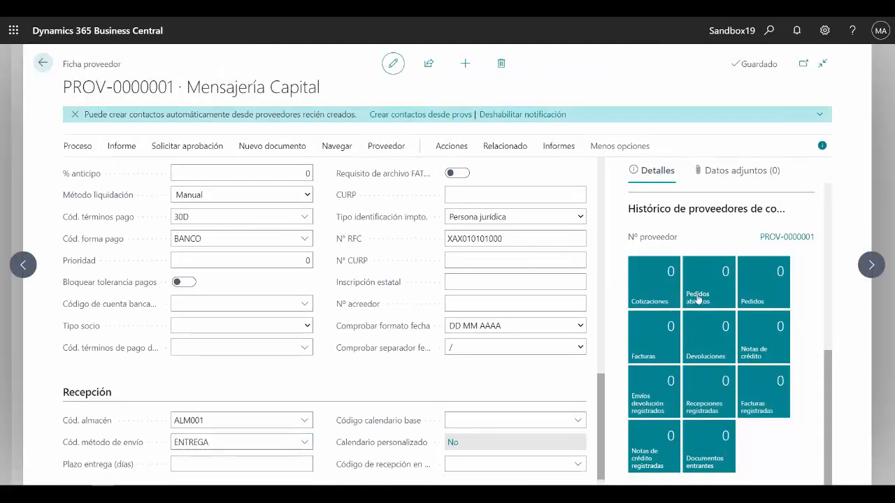
Start a new purchase quote for Mensajería Capital and review its complete General, Detalles factura and Envío y pago fields.
click(676, 293)
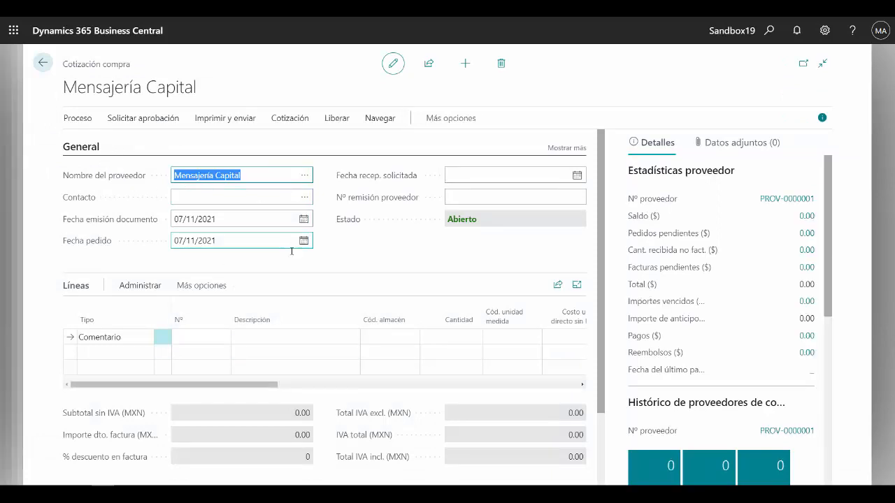
click(566, 147)
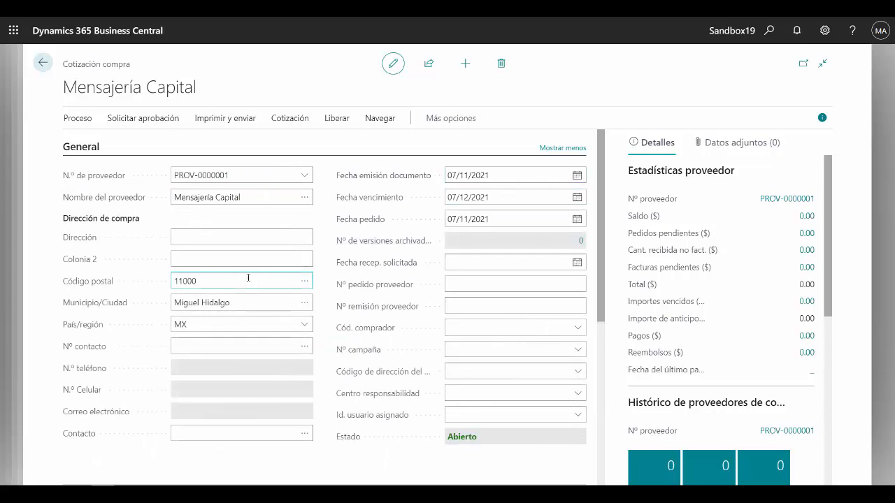
scroll(308, 288, down, 4)
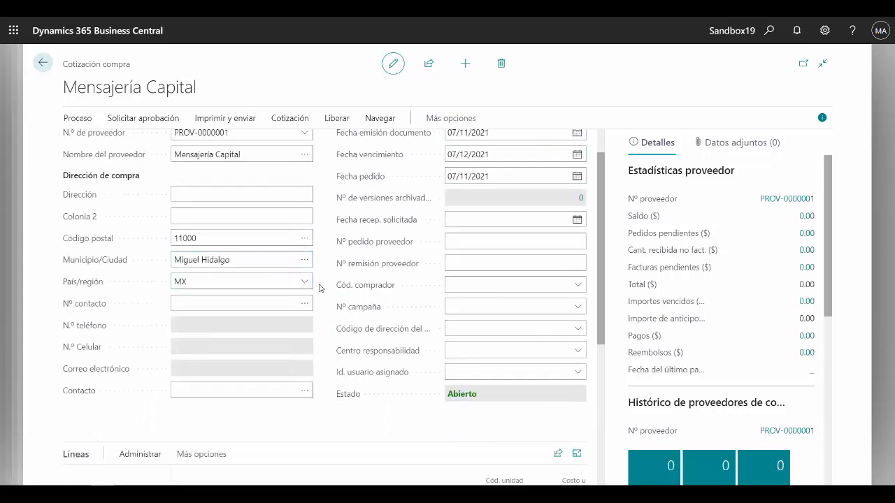
click(126, 453)
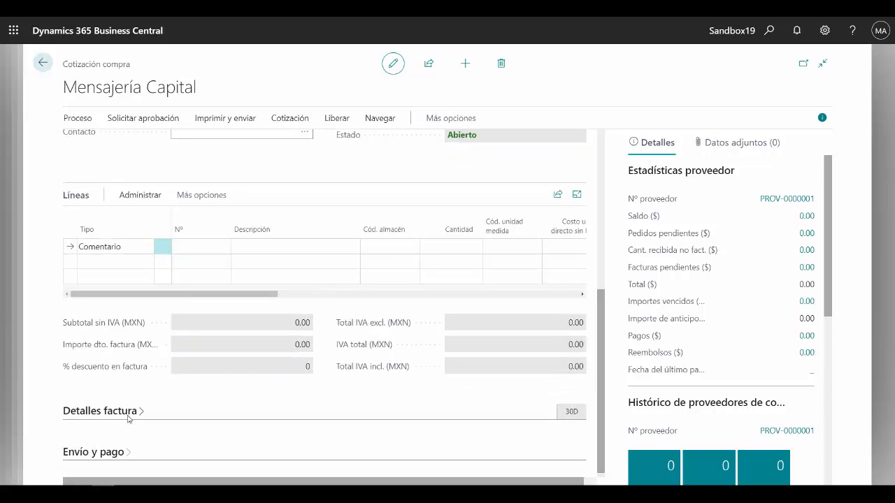
scroll(249, 384, down, 3)
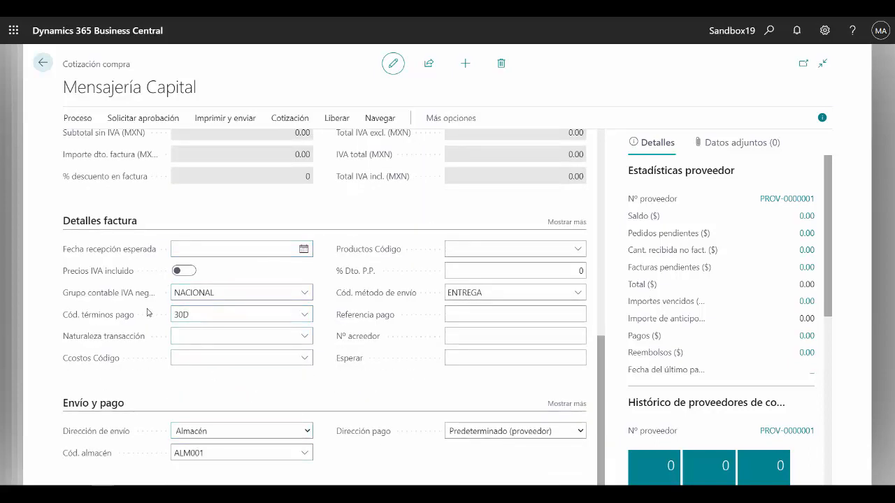
click(558, 222)
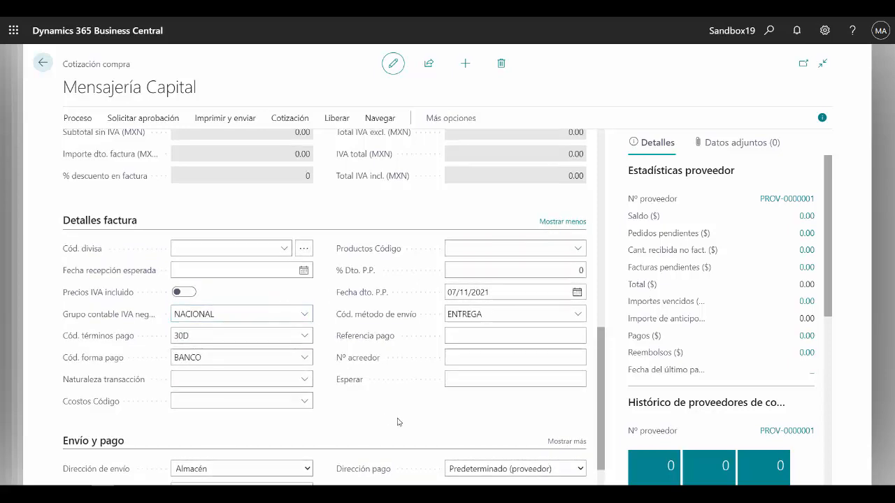
scroll(398, 421, down, 1)
scroll(397, 422, up, 5)
scroll(398, 421, up, 2)
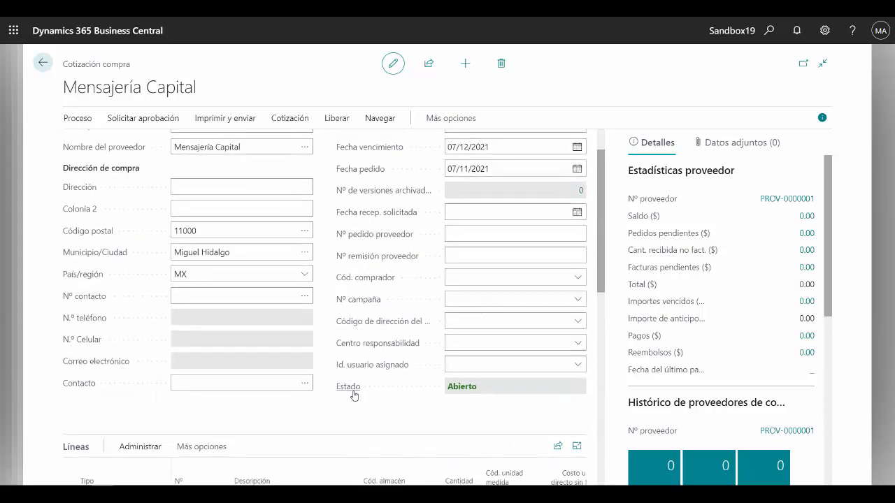
Fill the first quote line with type Artículo, item 4001.000 Base fija and a quantity of 10.
scroll(353, 396, down, 4)
click(153, 285)
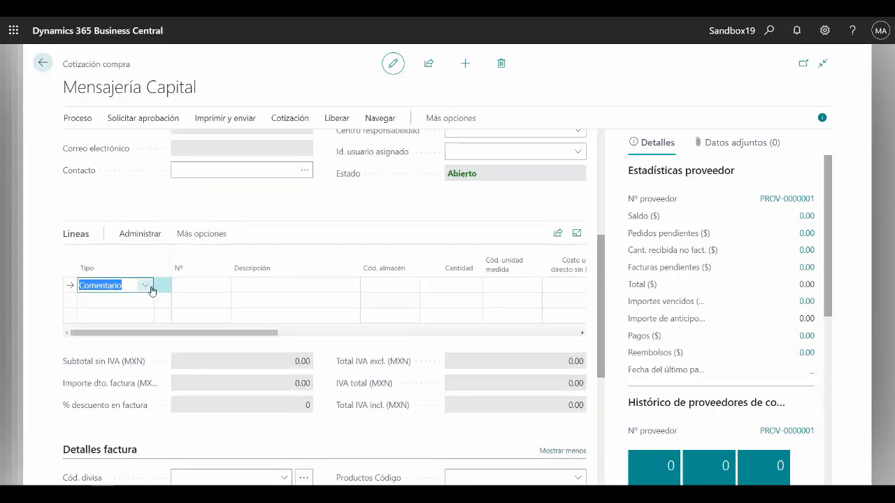
click(145, 285)
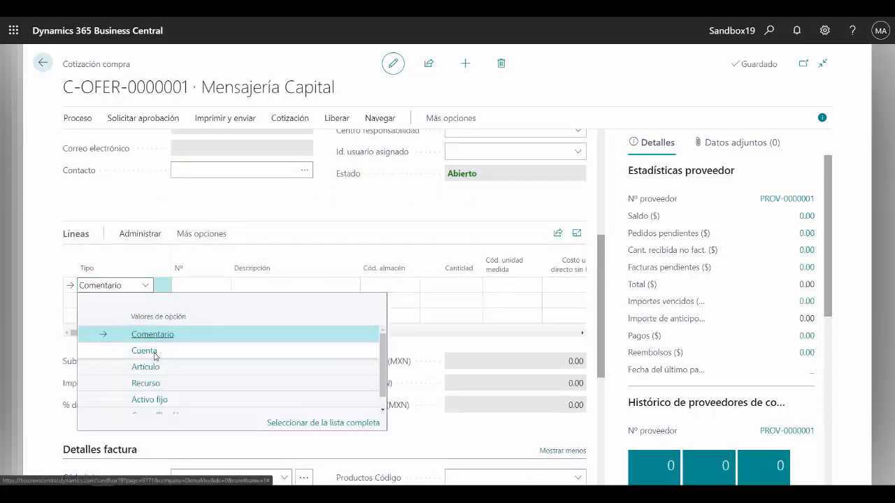
click(212, 286)
click(226, 288)
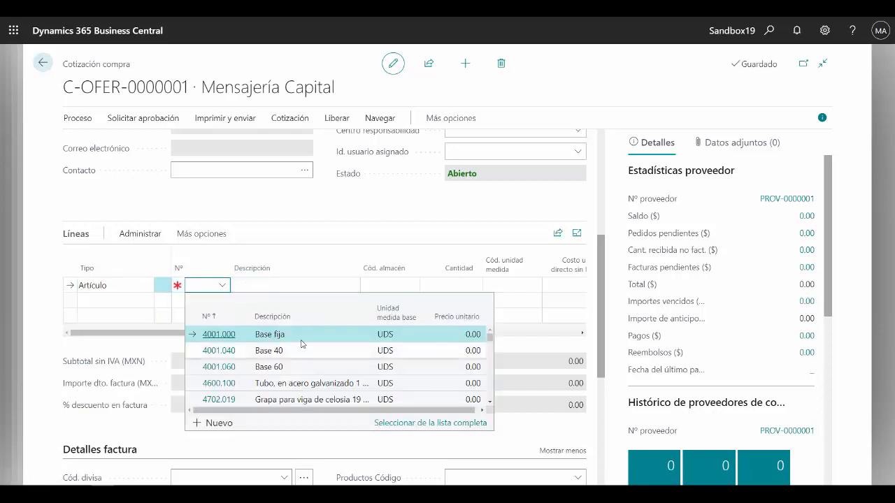
click(447, 290)
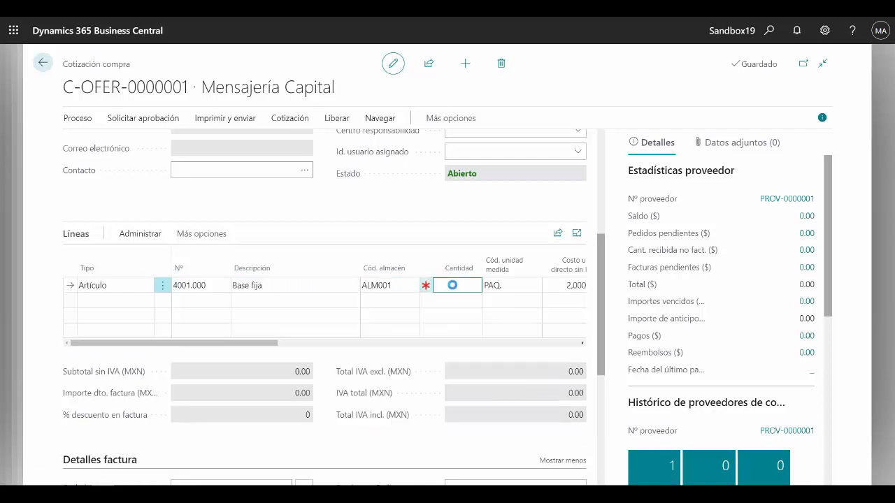
text(10)
key(Tab)
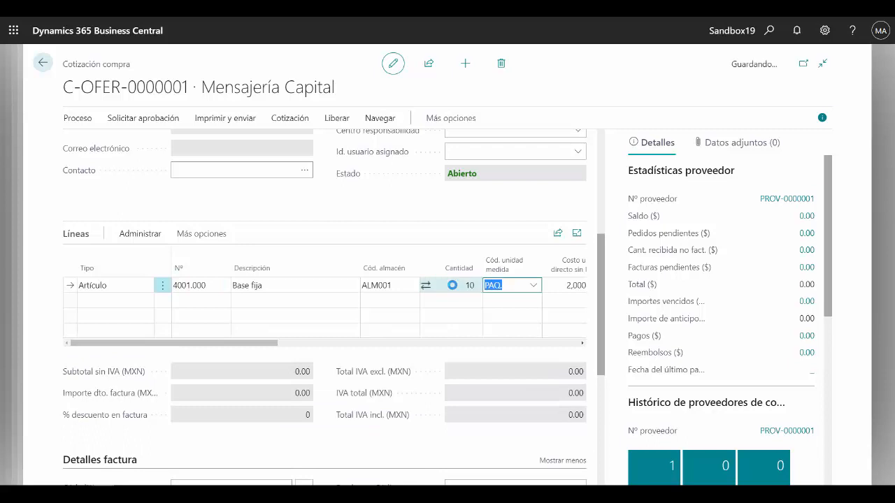
Check the units of measure available for the Base fija line, keeping PAQ.
drag(272, 342, 362, 346)
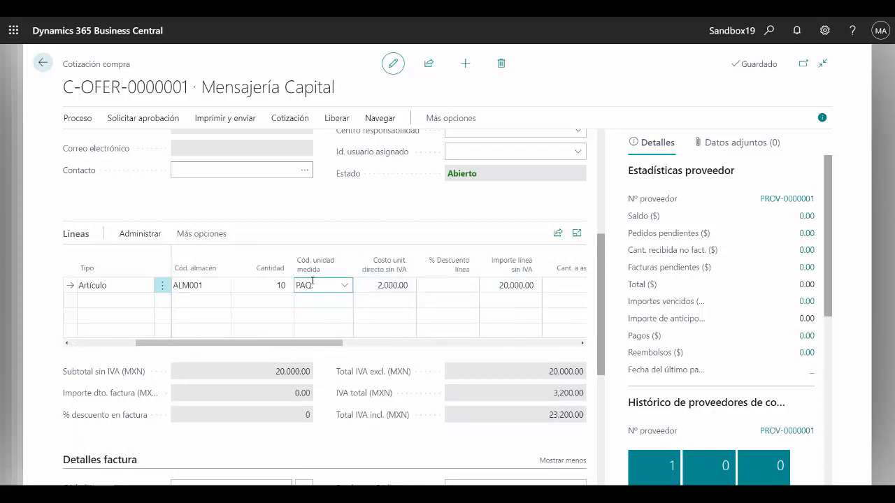
click(345, 286)
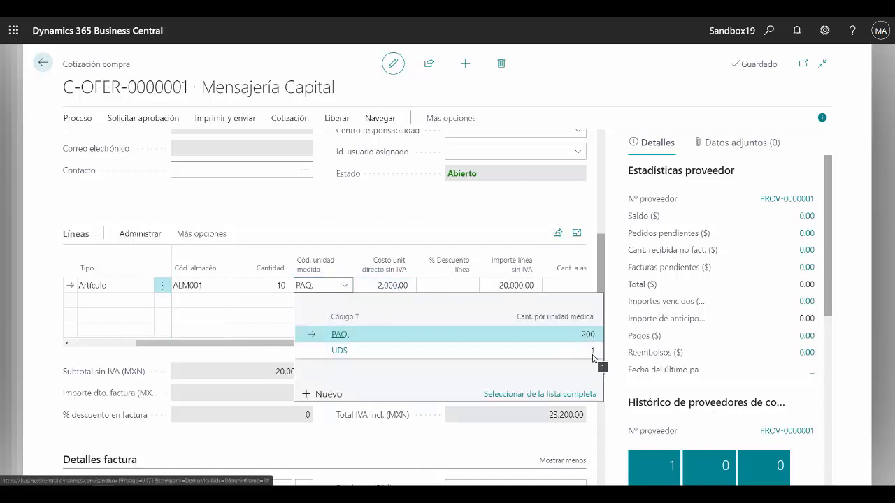
click(483, 228)
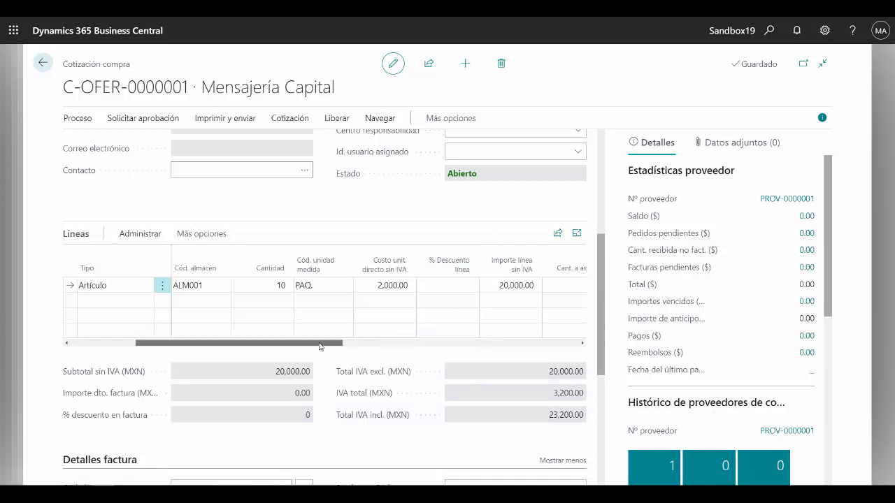
Assign cost centre code 1510 (Arequipa) and a product dimension code to the Base fija line.
drag(319, 344, 425, 329)
click(467, 285)
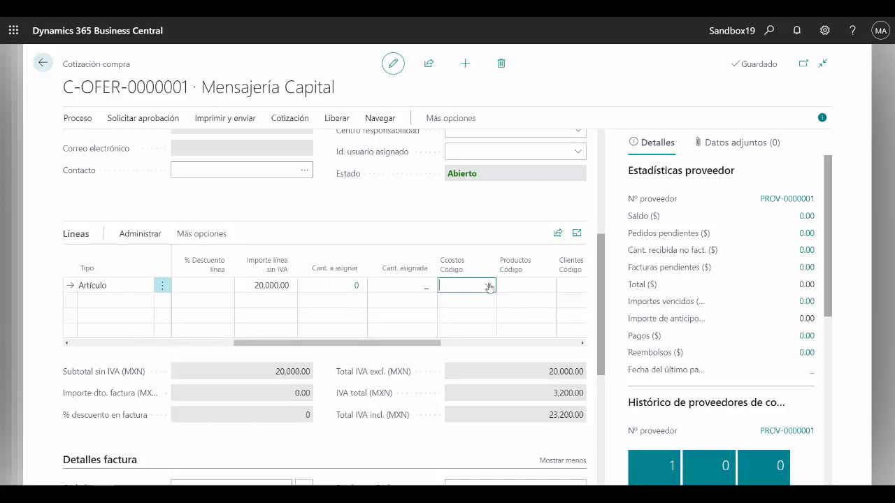
click(487, 285)
scroll(598, 373, down, 5)
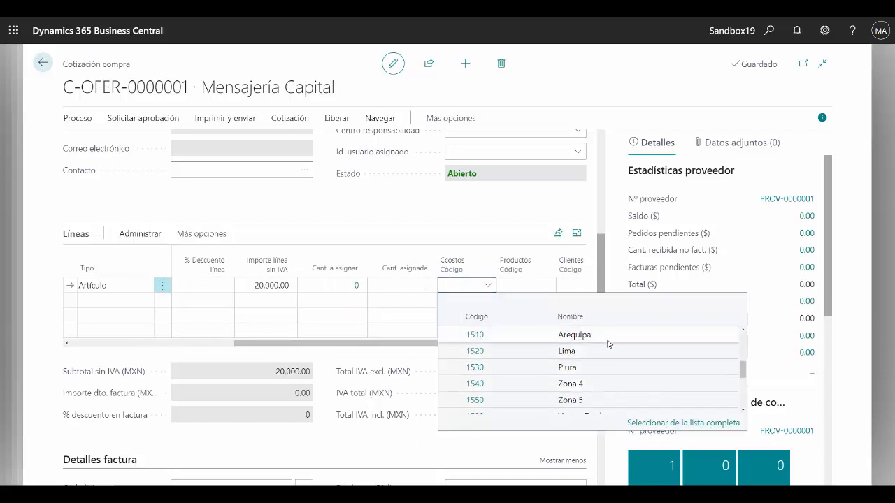
click(581, 336)
click(535, 284)
click(548, 285)
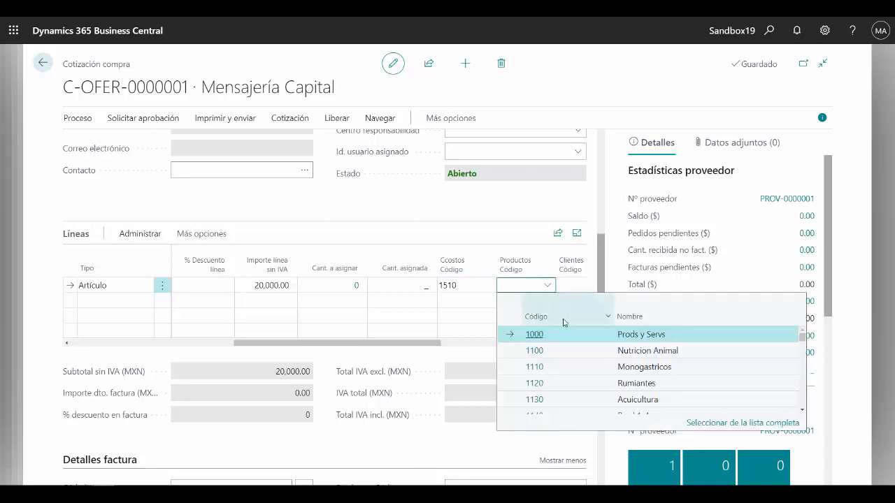
click(630, 372)
Set the quote line's Estados code to 73 (Mexico) and its Marca code to 10101 (Marca 1 child).
scroll(454, 339, right, 5)
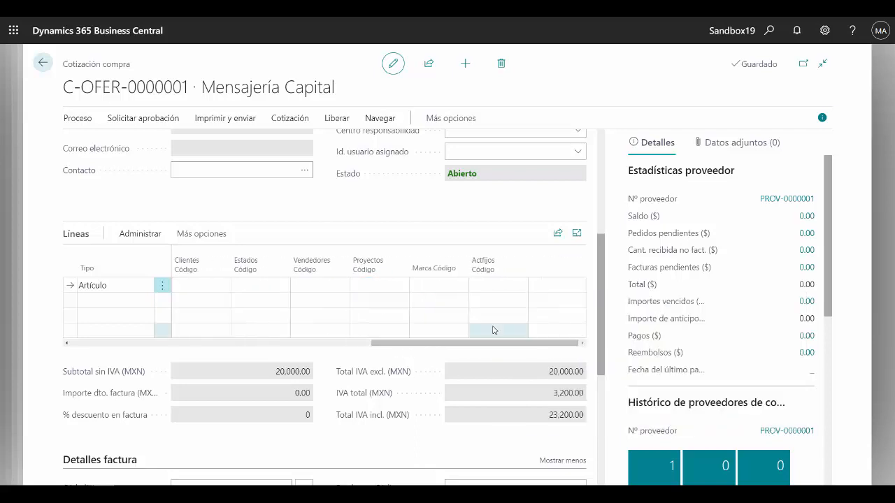
click(260, 285)
click(286, 286)
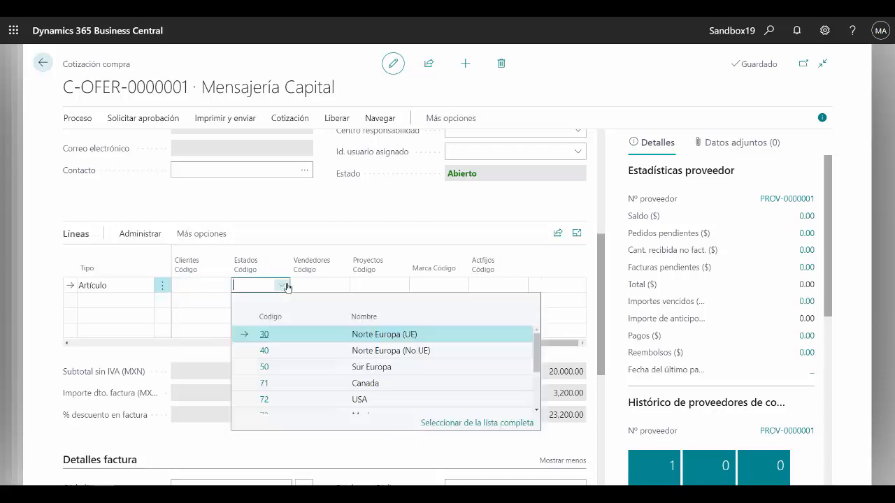
scroll(384, 350, down, 1)
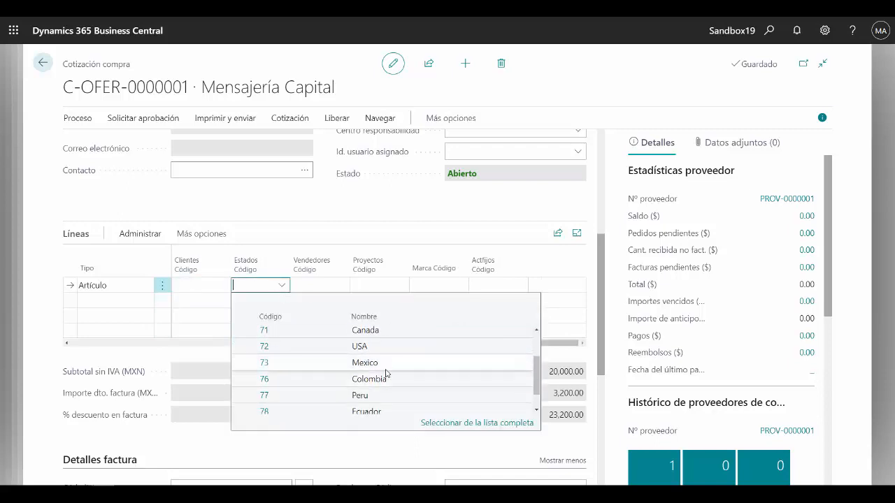
click(389, 367)
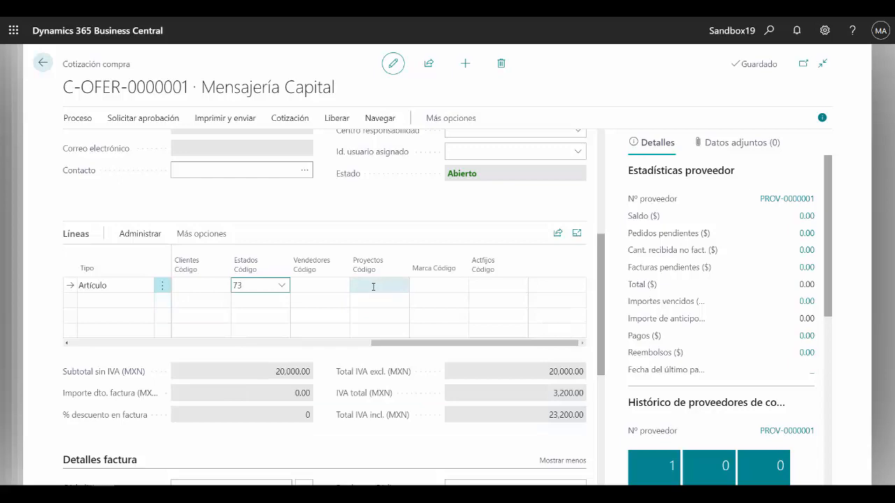
click(459, 285)
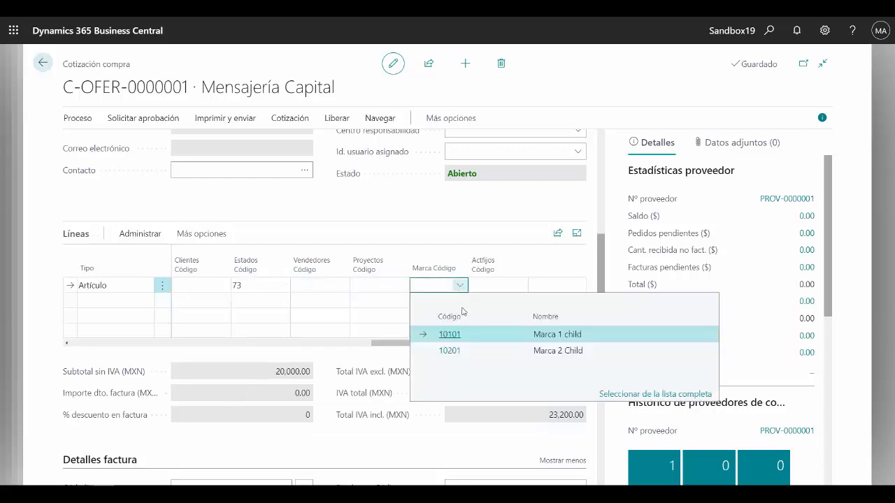
click(555, 350)
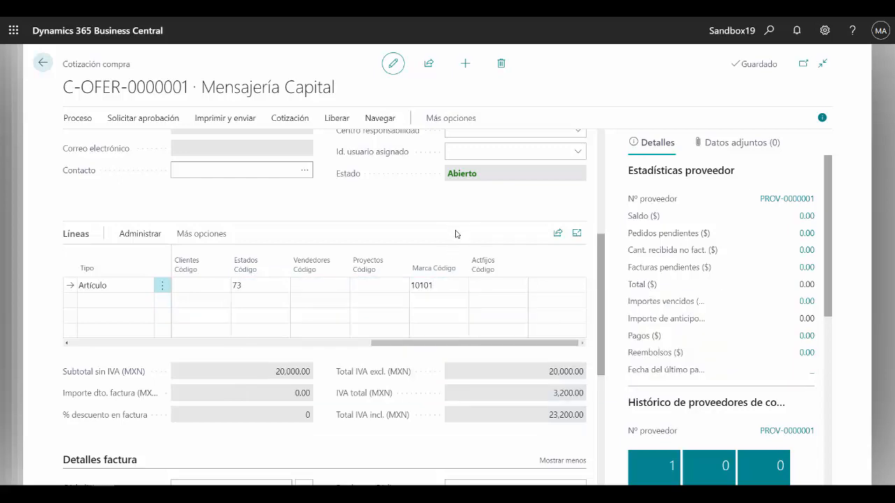
Review the printing, sending and PDF attachment options for the purchase quote.
scroll(455, 240, up, 4)
scroll(455, 240, up, 1)
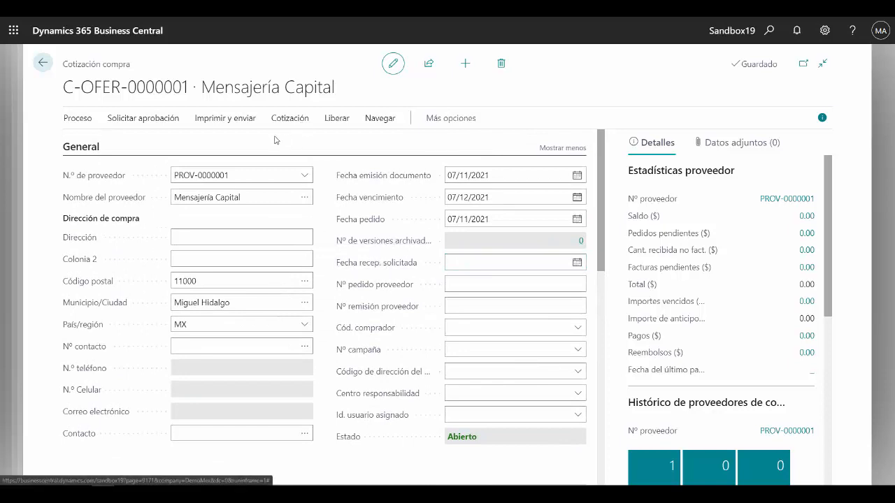
click(249, 122)
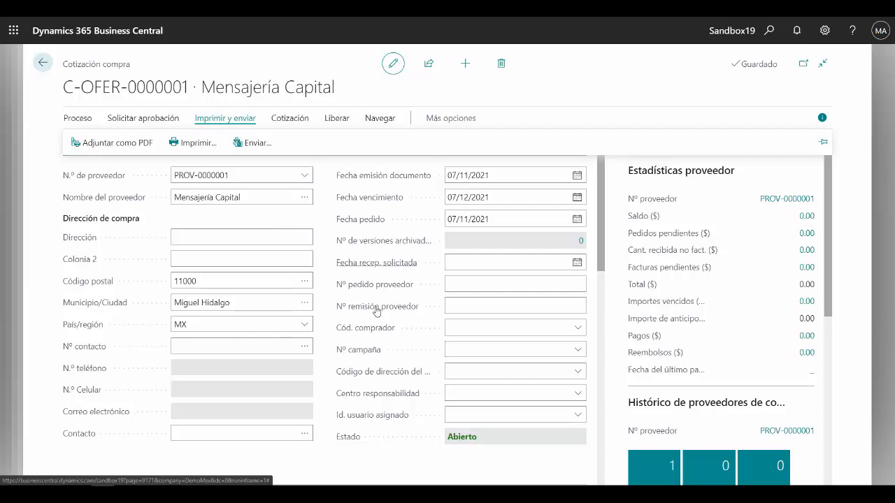
Review the purchase quote's line dimensions, invoice details and the full set of shipping and payment fields.
click(378, 463)
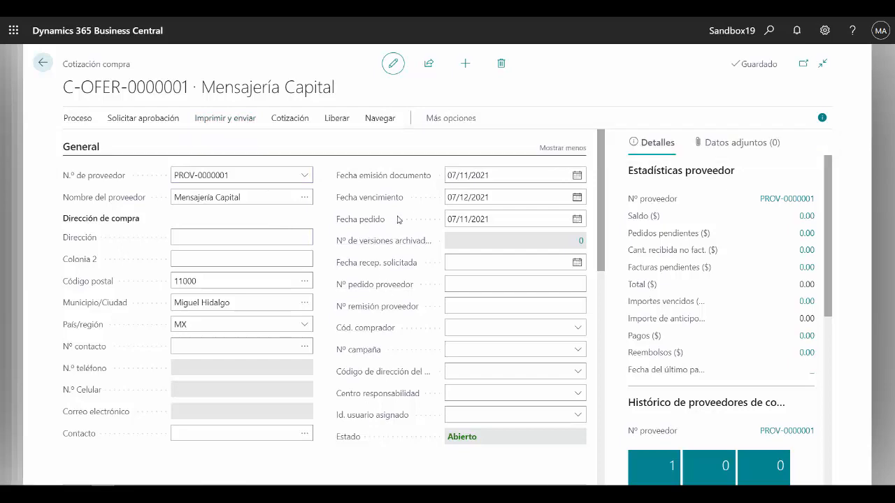
scroll(396, 230, down, 5)
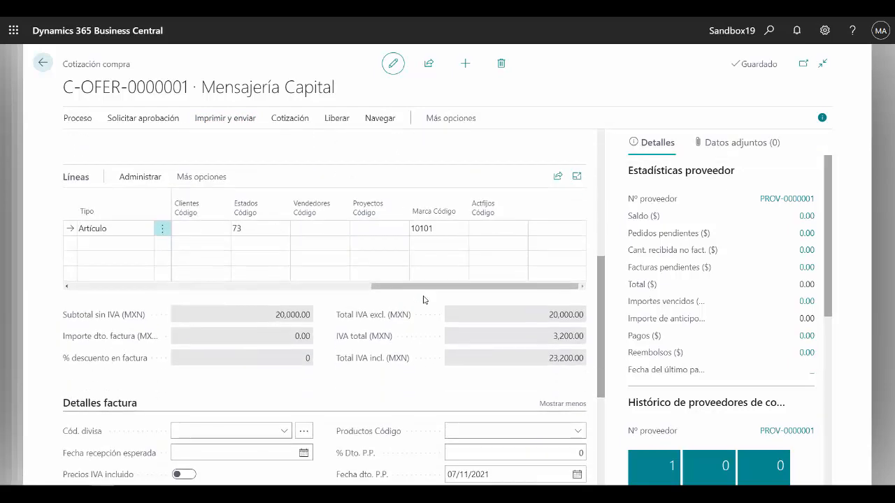
drag(439, 283, 388, 282)
scroll(385, 372, down, 3)
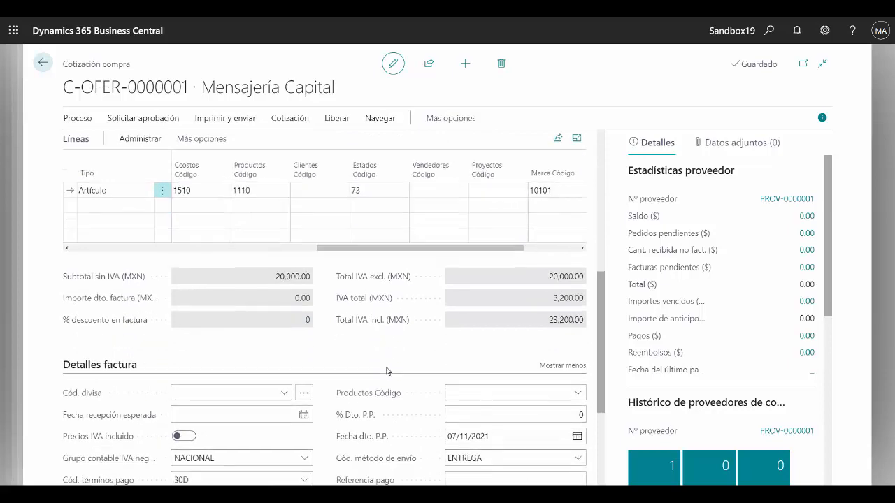
scroll(440, 381, down, 3)
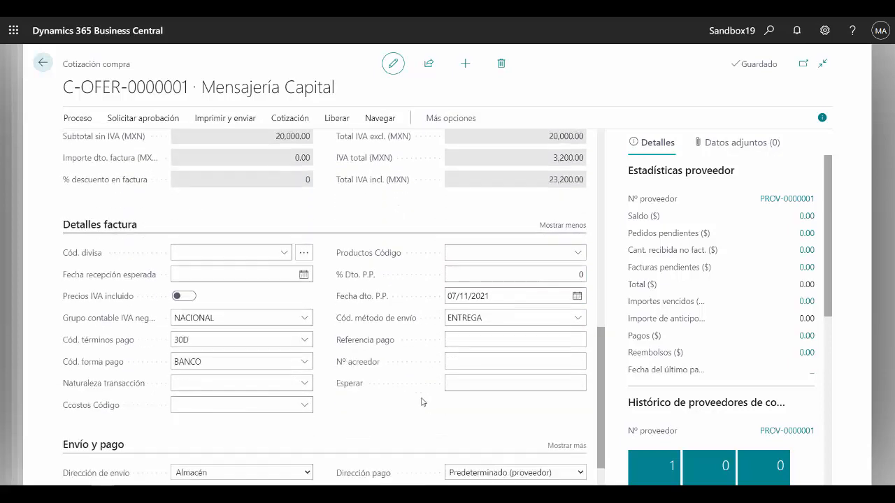
click(559, 405)
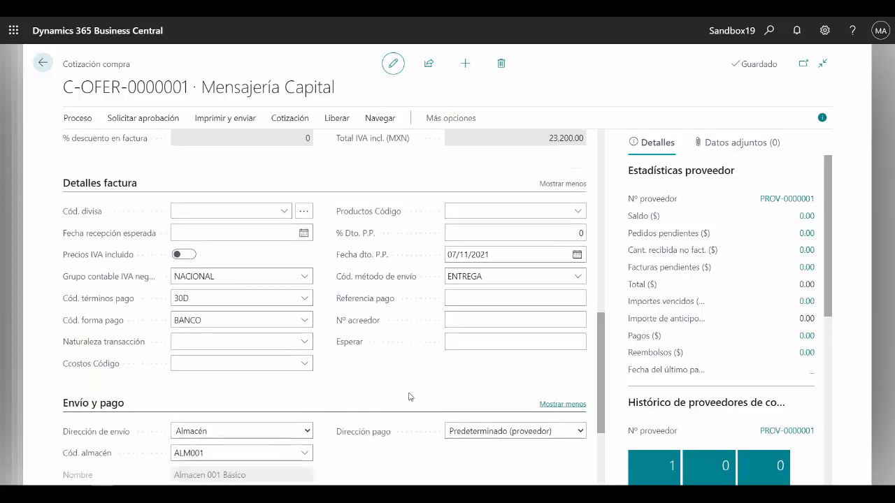
scroll(409, 395, down, 3)
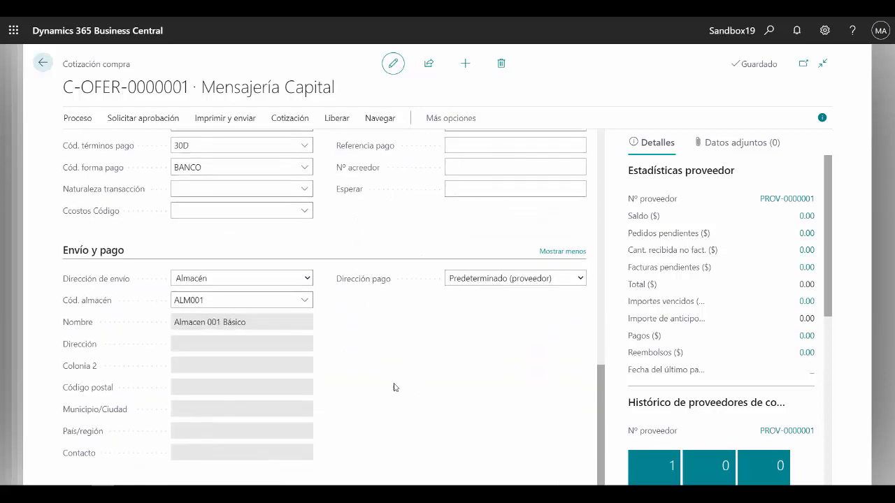
scroll(377, 217, up, 5)
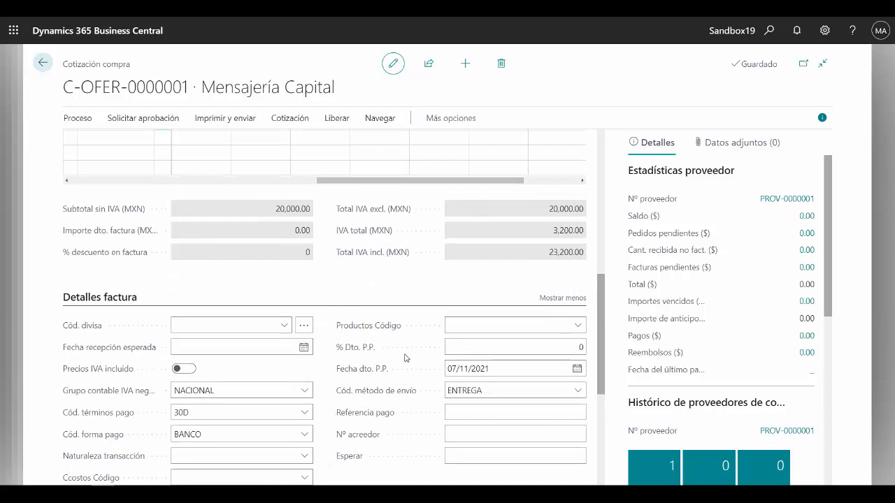
scroll(407, 258, up, 1)
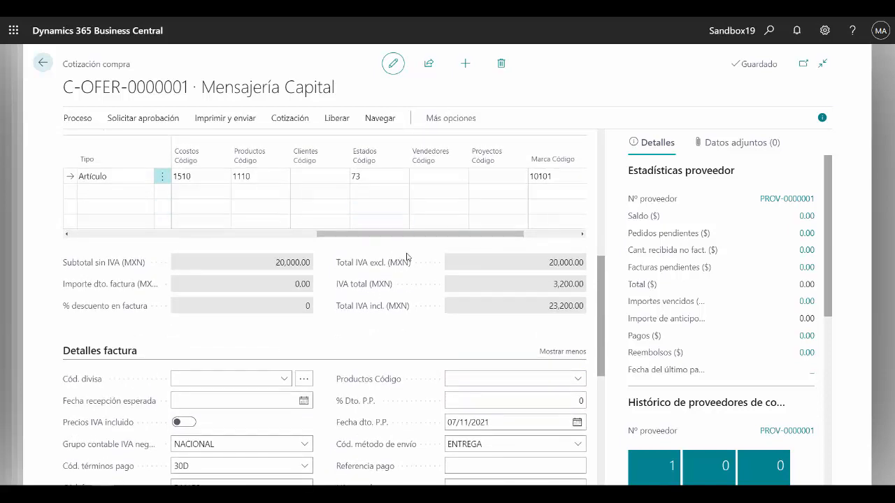
drag(497, 235, 560, 252)
drag(605, 299, 603, 227)
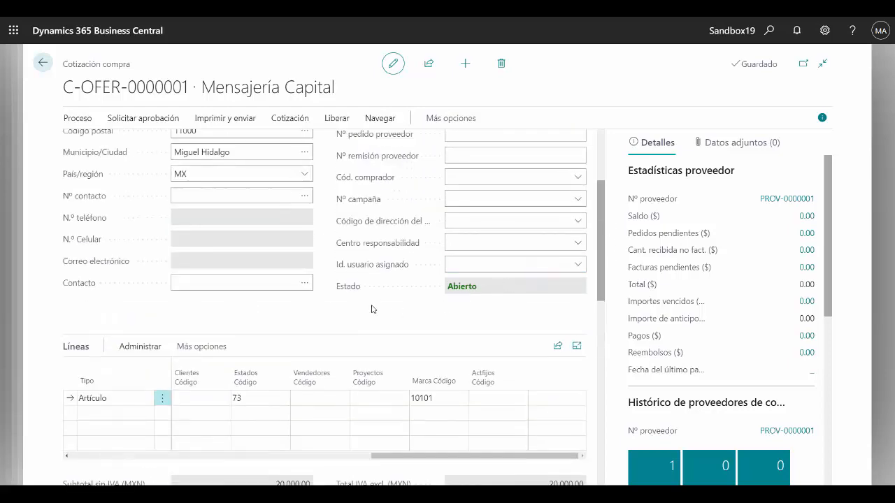
Examine the additional line options, including item availability, comments and dimensions, and the quote's print and send options.
click(207, 347)
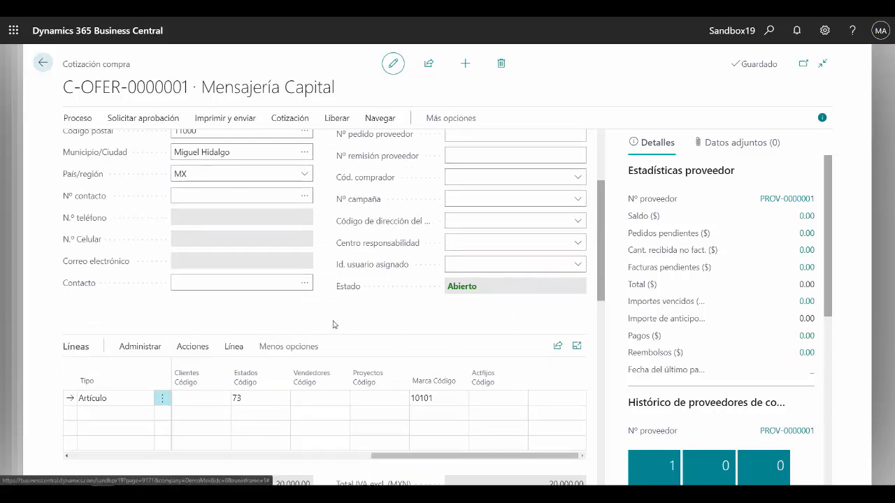
click(160, 120)
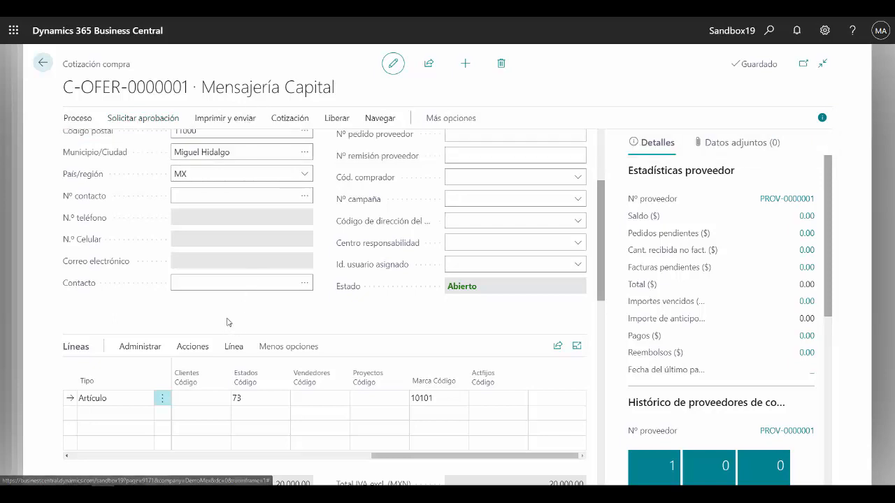
click(233, 347)
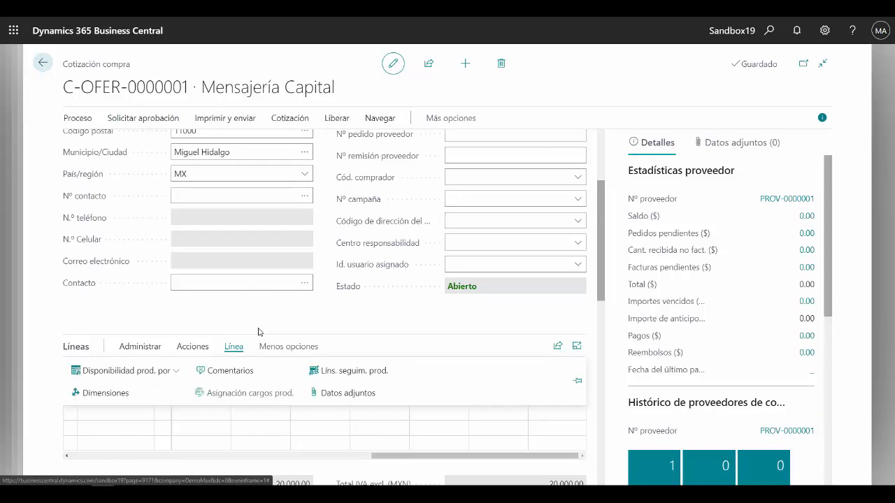
click(283, 120)
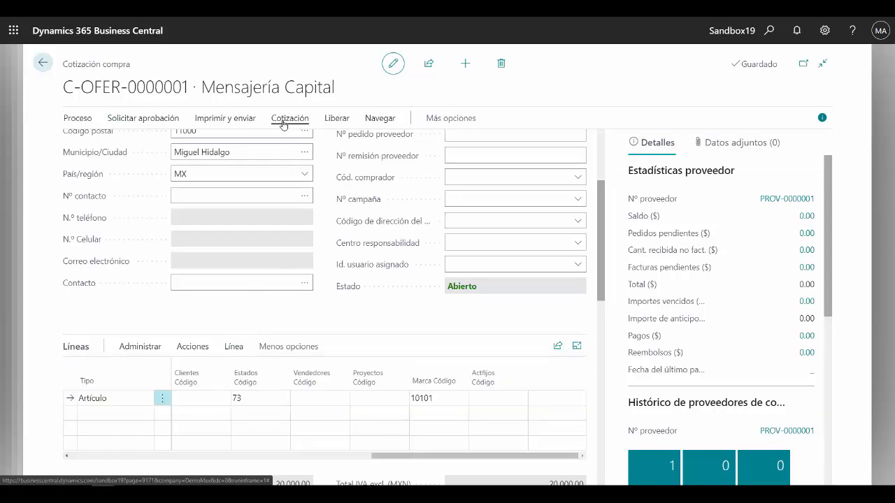
click(229, 118)
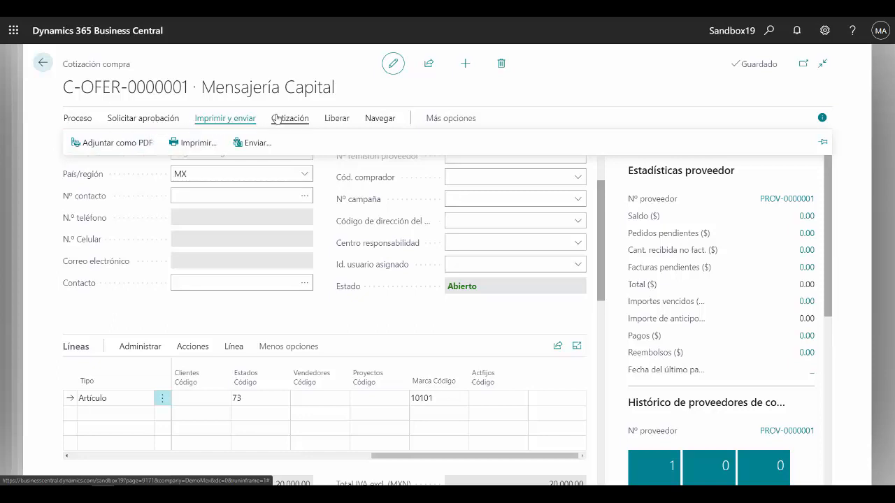
Release the purchase quote and check its status and the Base fija line.
click(336, 123)
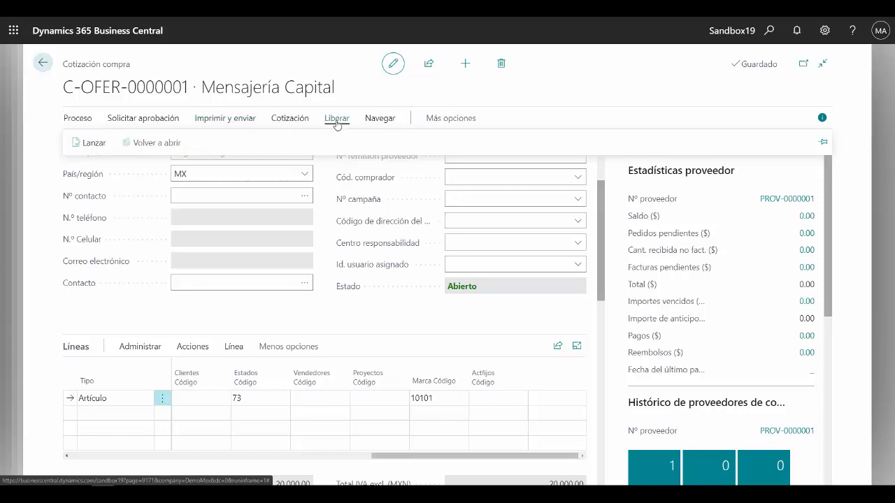
click(91, 144)
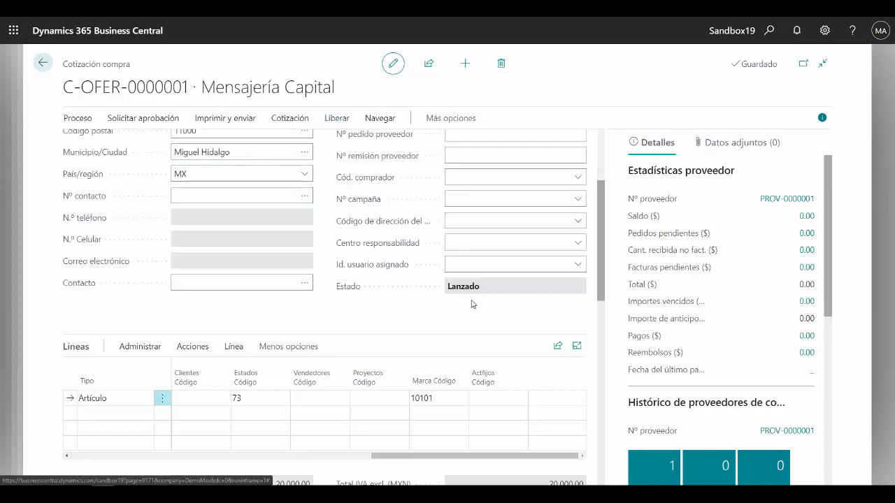
scroll(351, 340, down, 2)
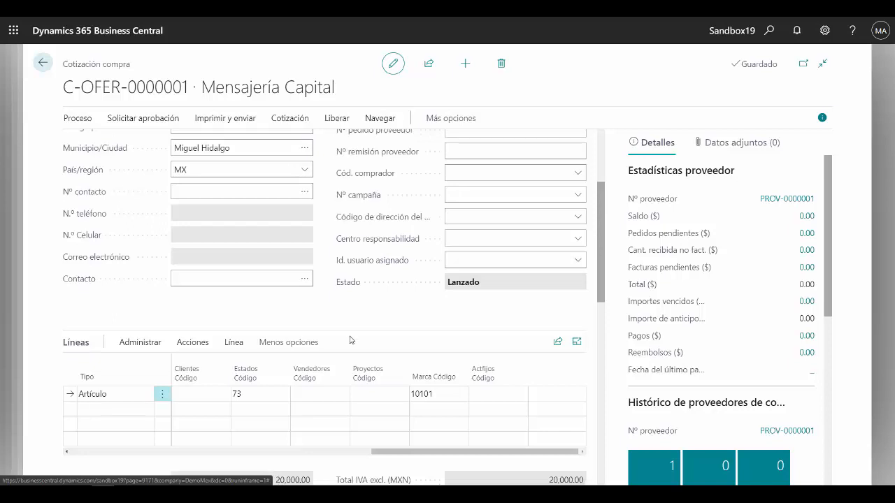
scroll(351, 339, down, 1)
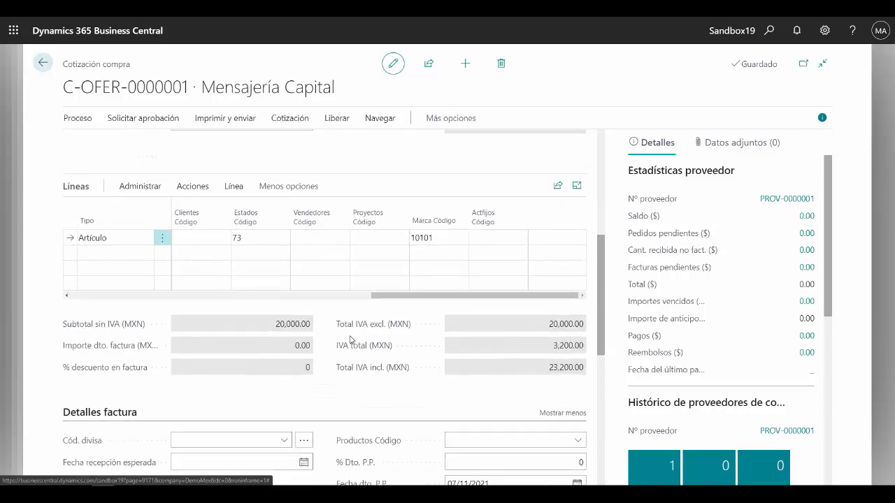
drag(413, 295, 101, 290)
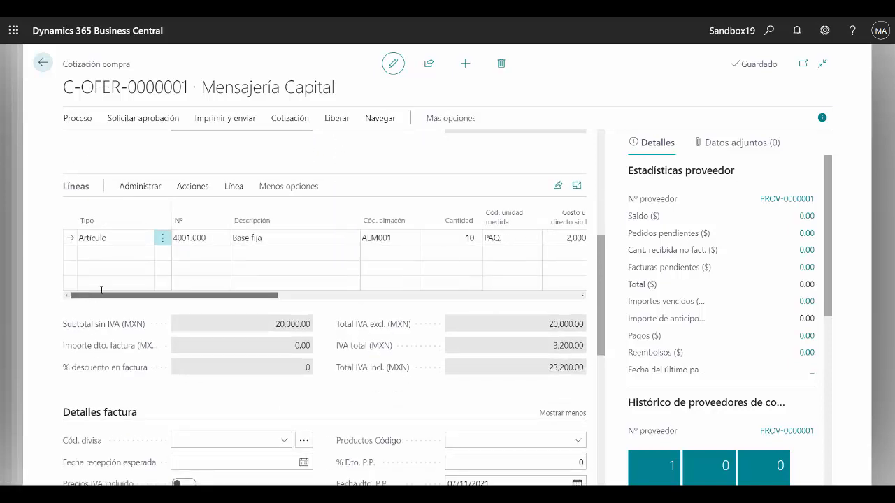
scroll(402, 183, up, 3)
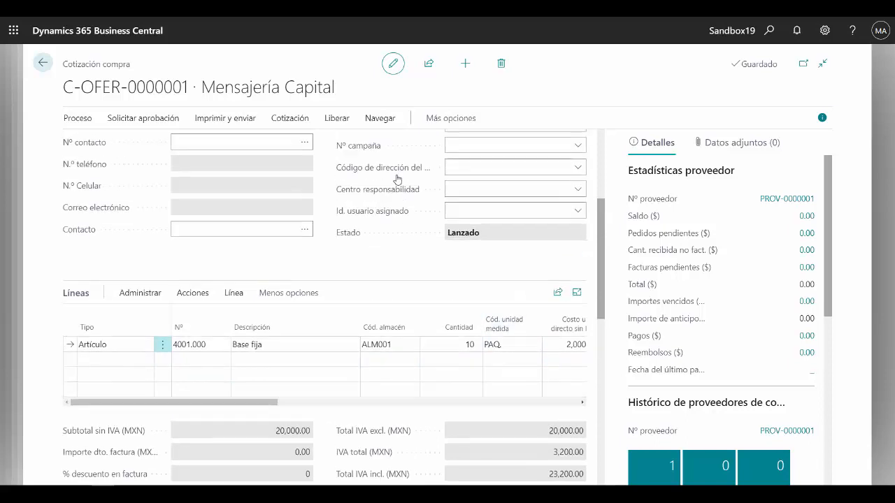
scroll(381, 217, up, 2)
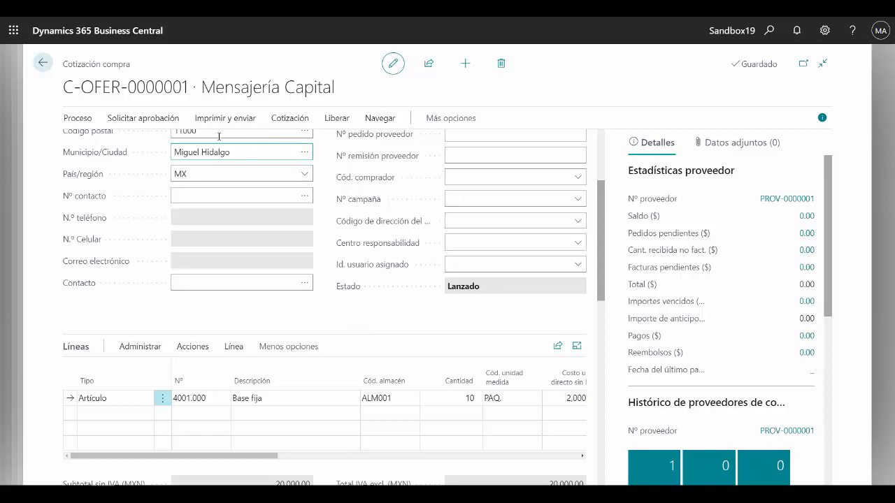
Examine the quote's process options and additional actions, such as invoice discount calculation, line copying and document archiving.
click(84, 120)
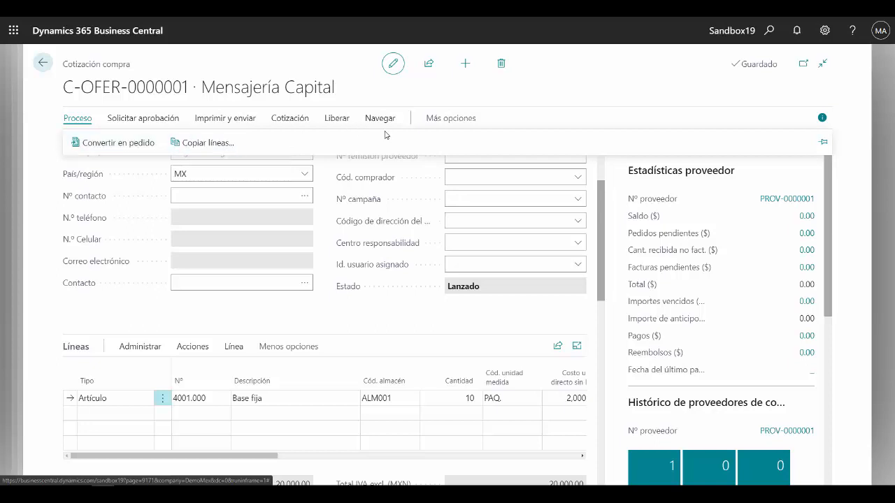
click(424, 119)
click(429, 120)
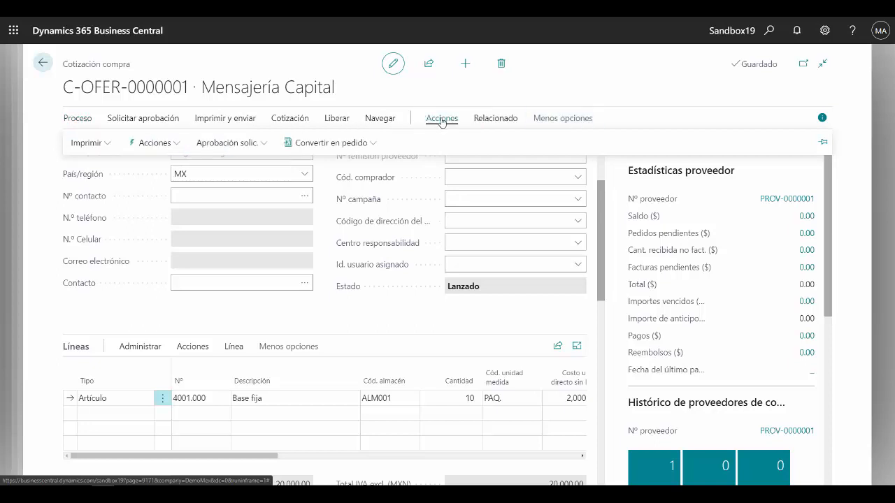
click(167, 144)
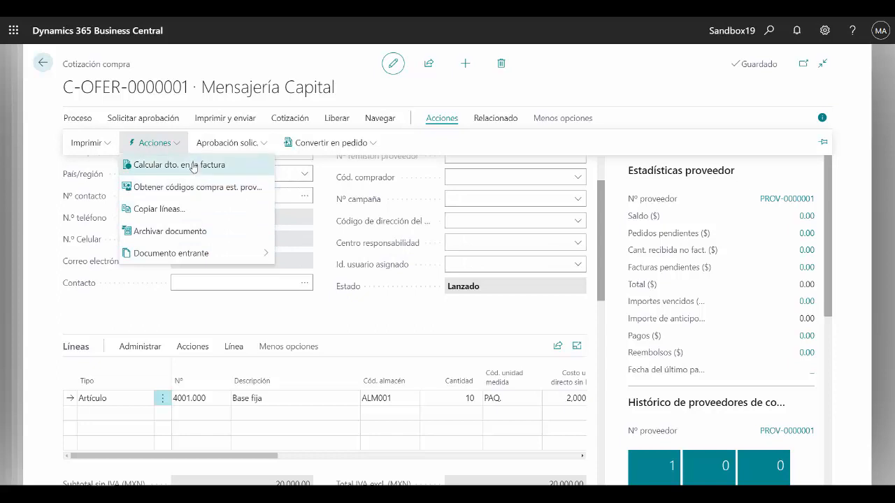
click(211, 142)
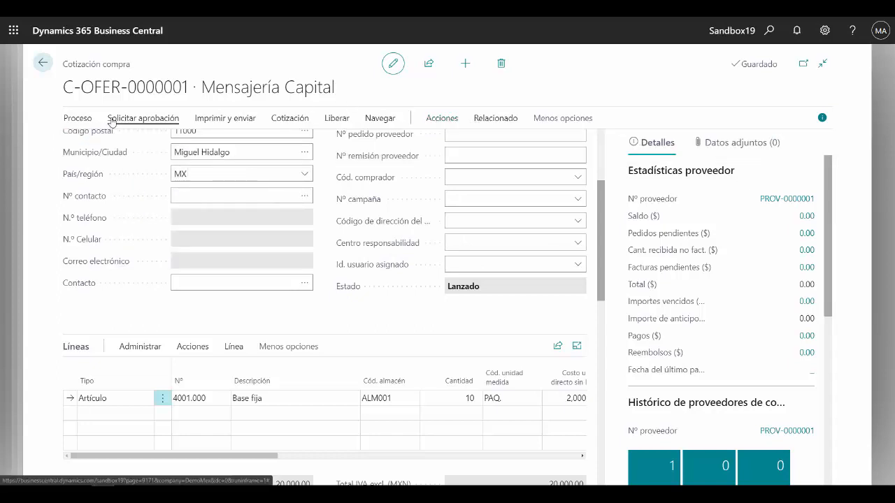
Convert the released purchase quote into a purchase order and open the new order.
click(78, 118)
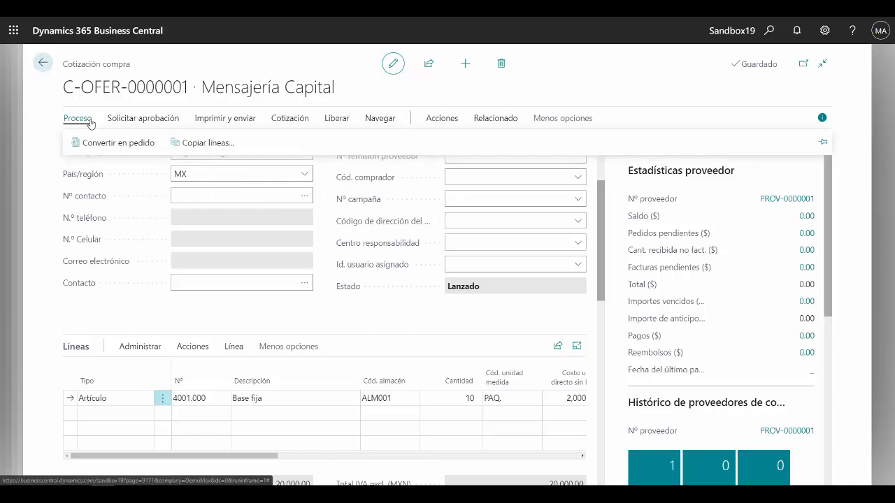
click(117, 143)
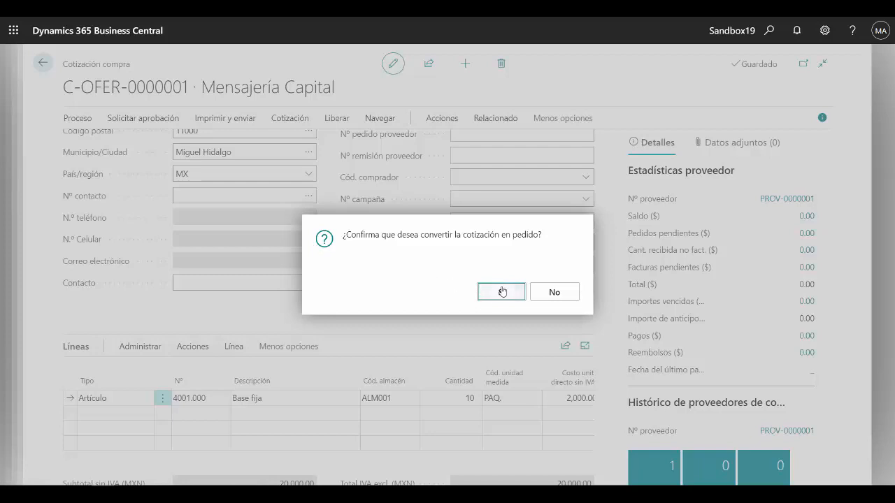
click(501, 292)
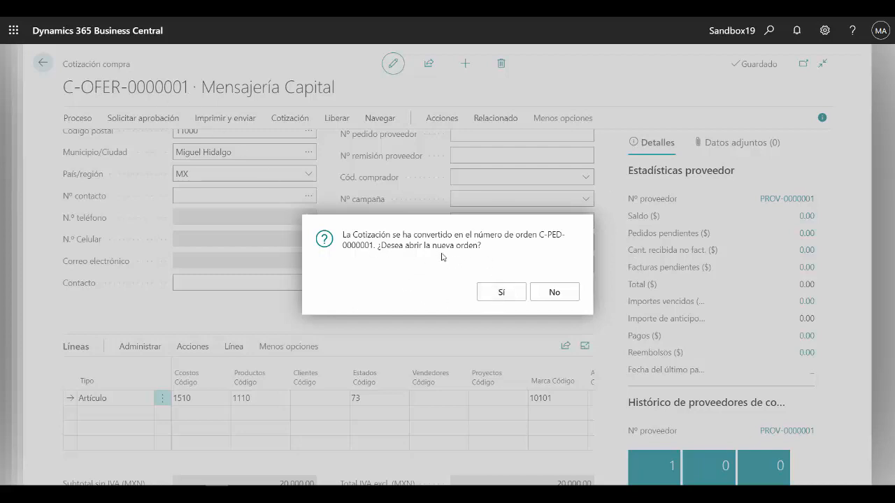
click(501, 292)
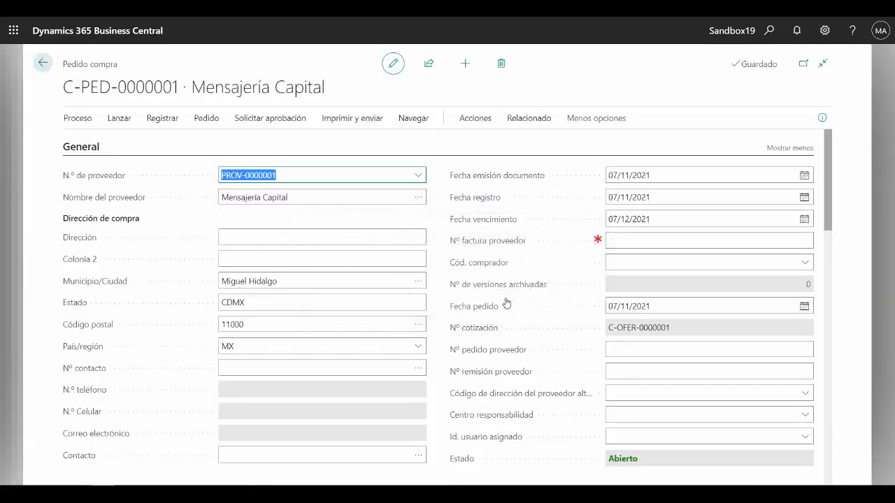
Show the purchase order's details pane and check the vendor's purchase document history.
click(824, 118)
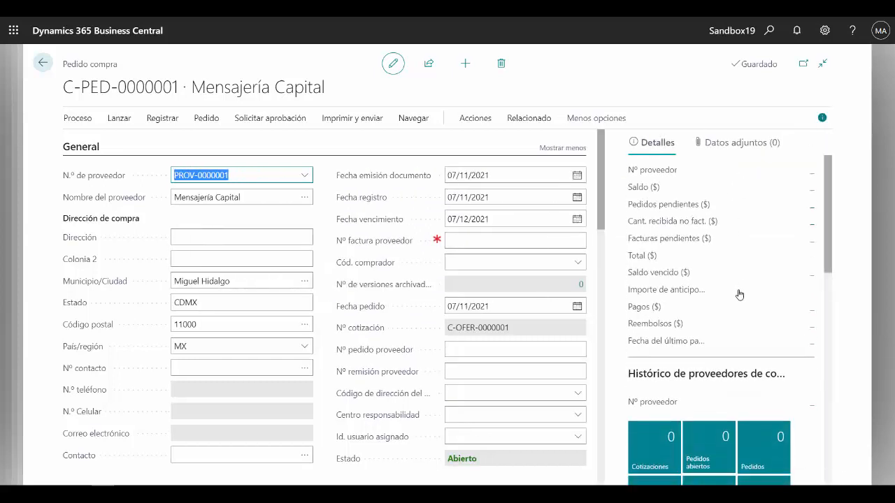
scroll(734, 301, down, 3)
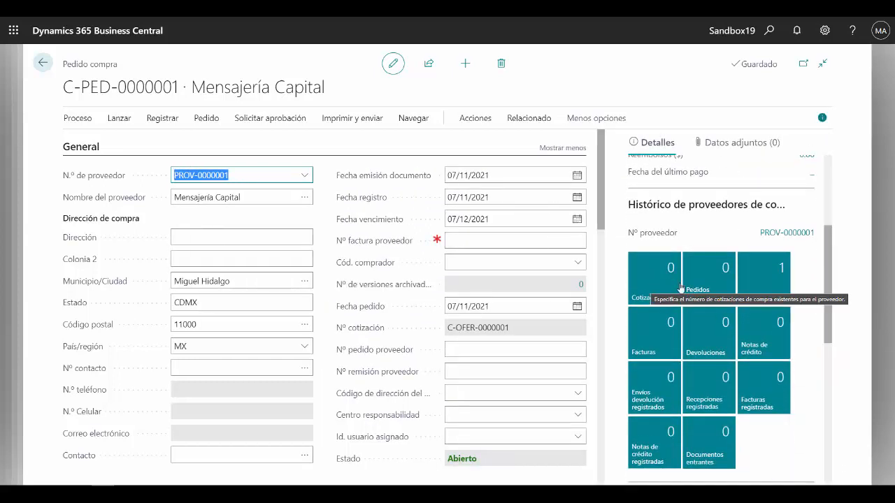
Search for "conf compr" and open the Conf. compras y pagos setup page.
click(772, 36)
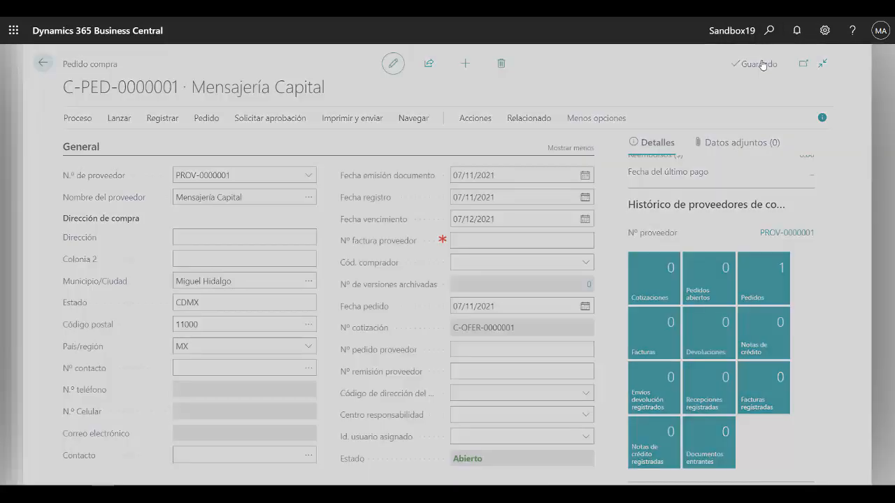
text(conf c)
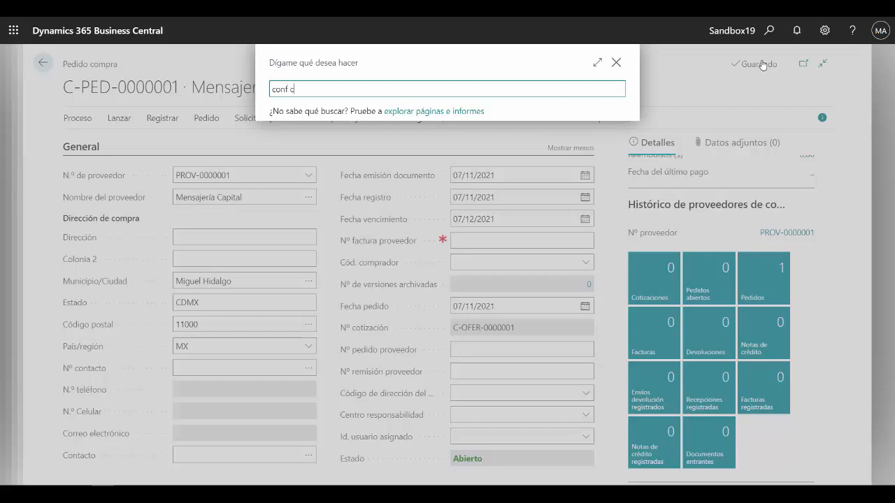
text(ompr)
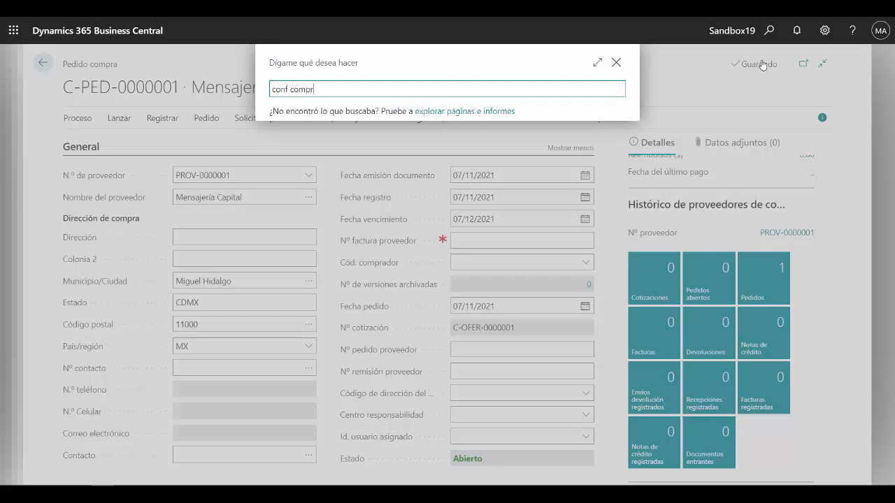
click(346, 199)
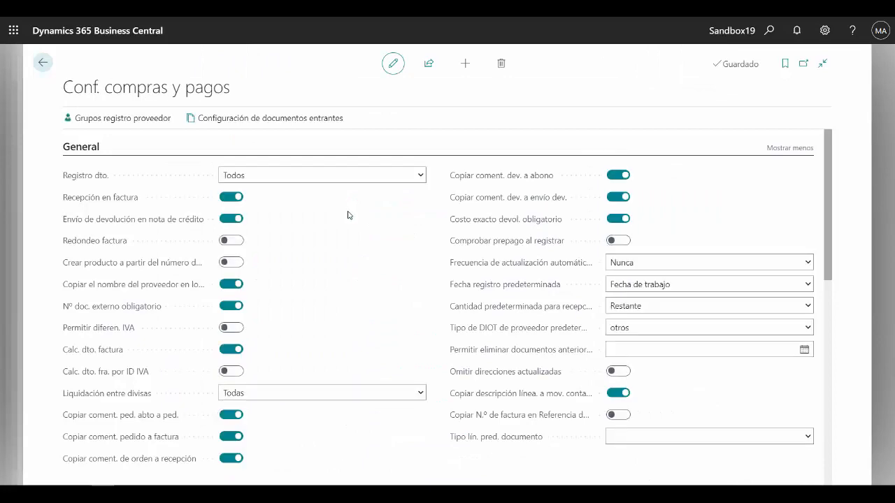
Set Archivar cotizaciones to Siempre in the purchasing setup's Archivado section and return to the purchase order.
scroll(348, 217, down, 10)
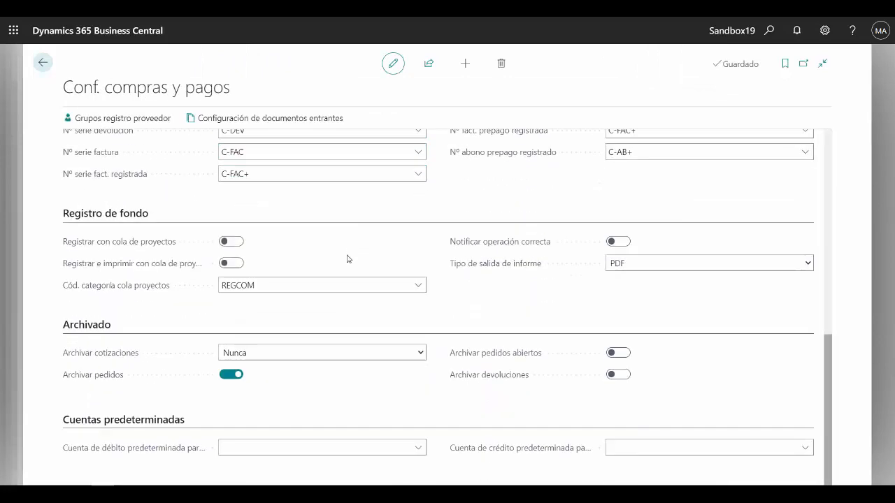
click(386, 358)
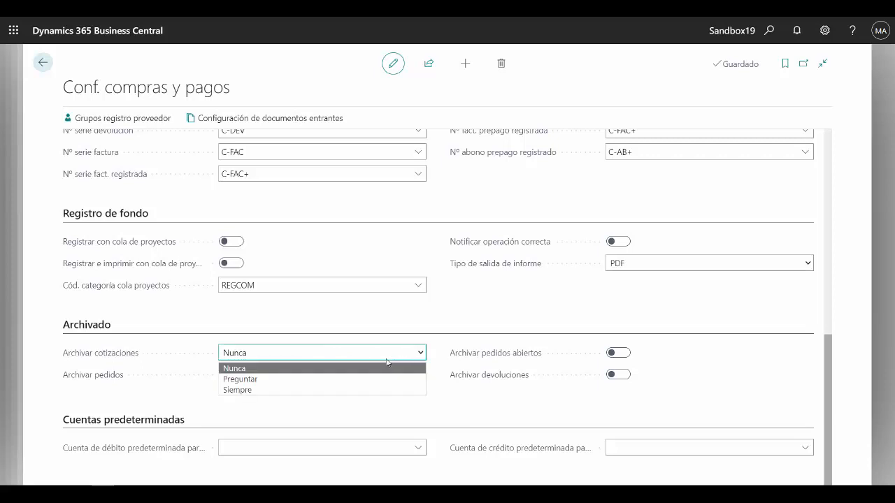
click(314, 391)
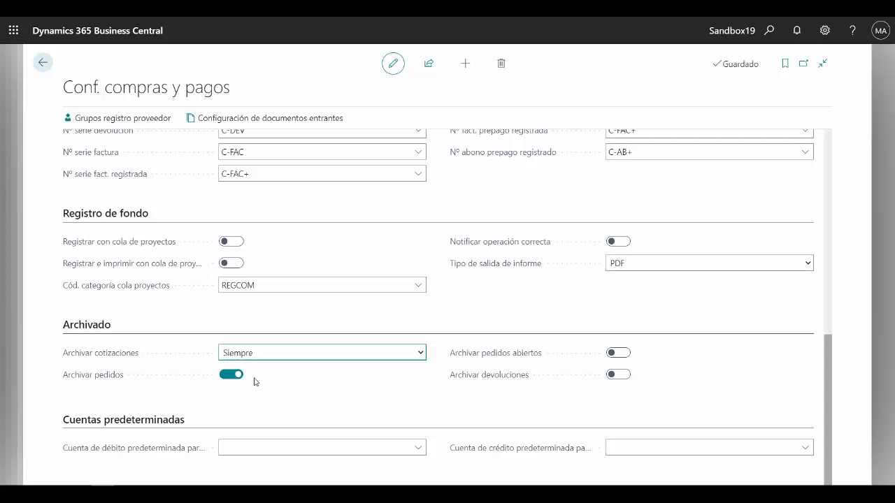
mouse_move(100, 376)
click(42, 67)
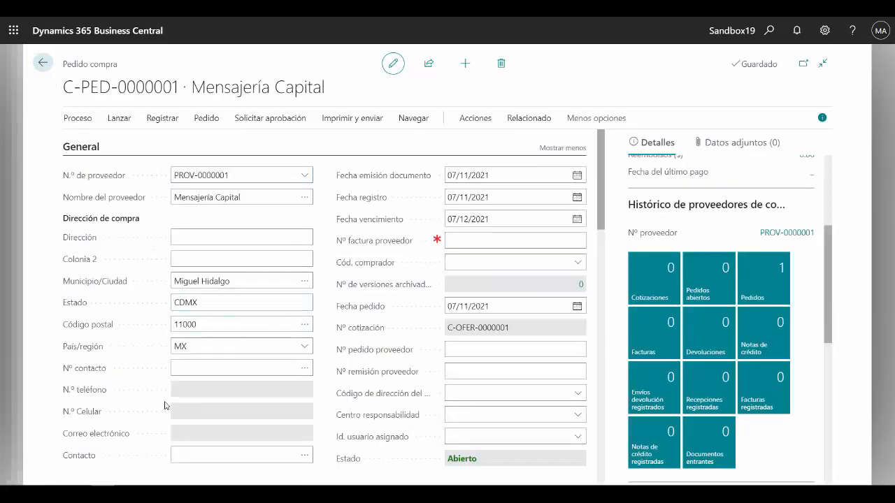
Examine the approval request options available for the purchase order.
click(269, 120)
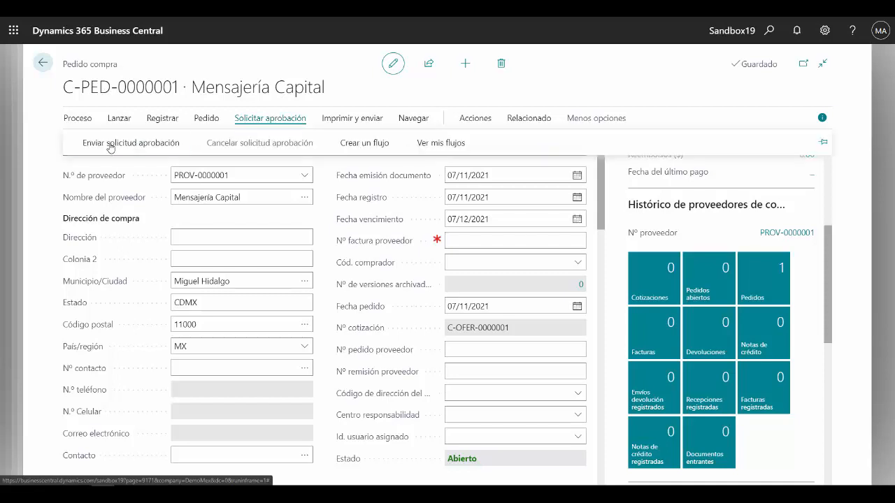
click(365, 124)
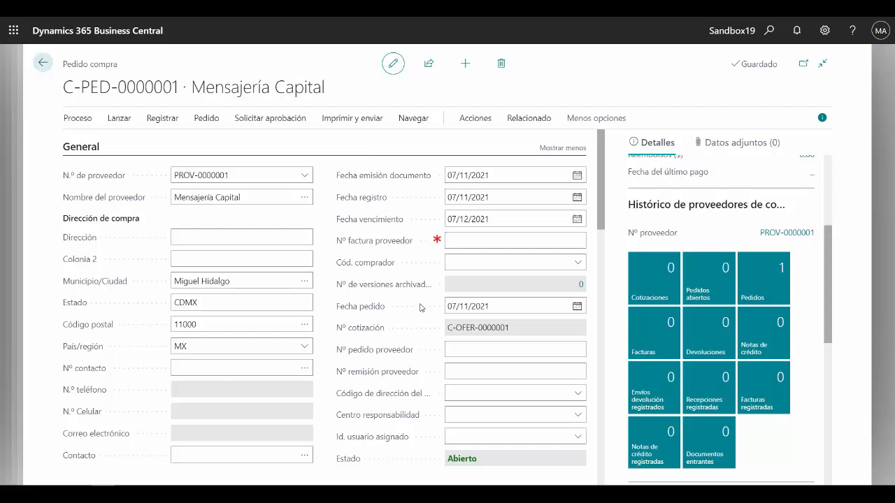
Inspect the warehouse requirements on the ALM001 card from the order line's location list, then return to the order without changing the line.
scroll(404, 326, down, 3)
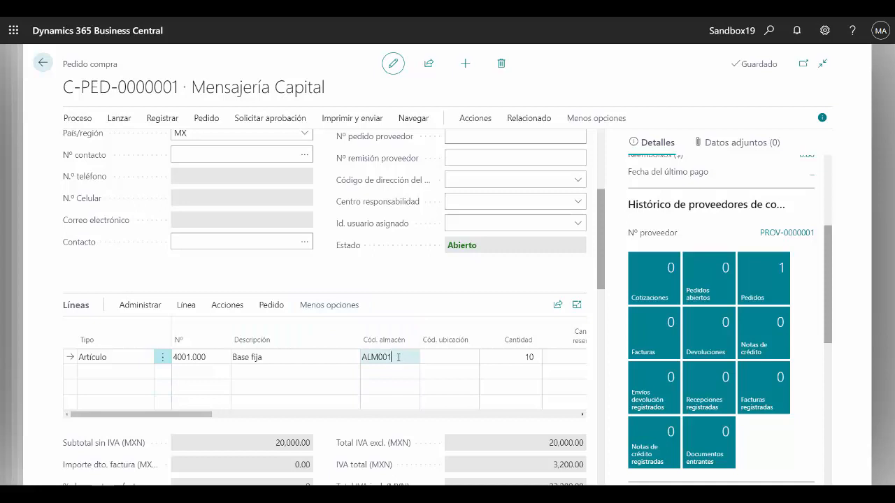
click(399, 358)
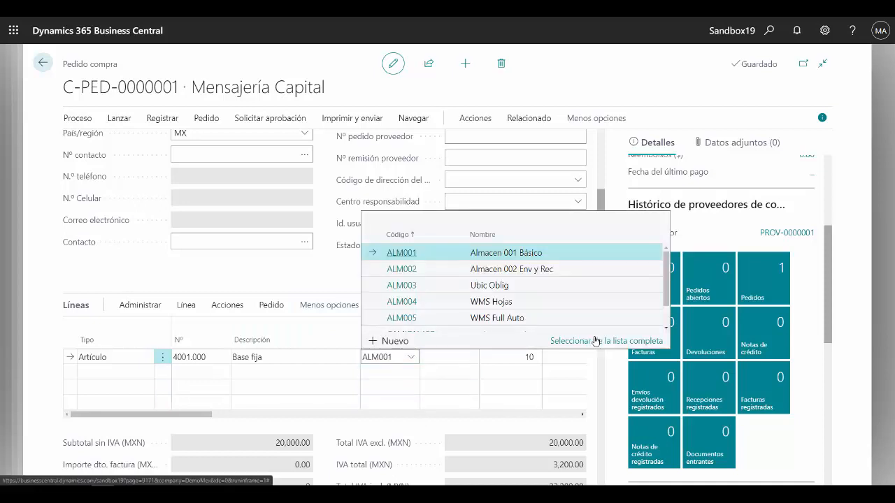
click(595, 341)
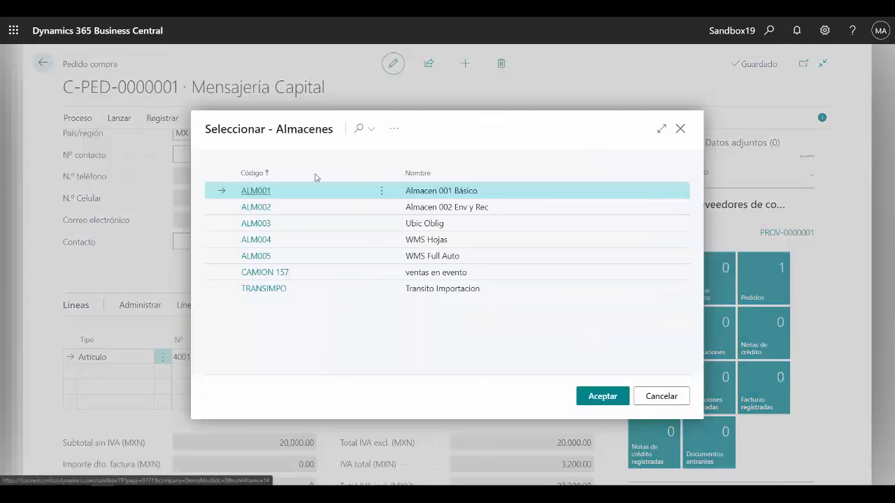
click(382, 192)
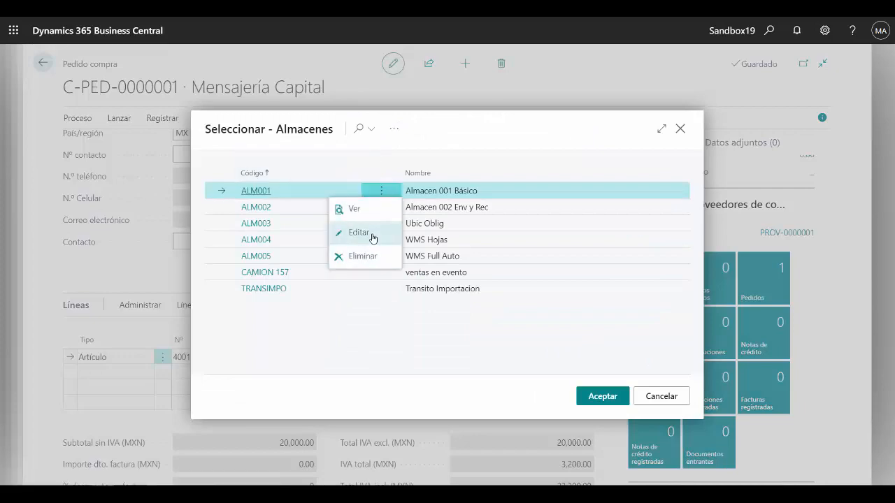
click(373, 239)
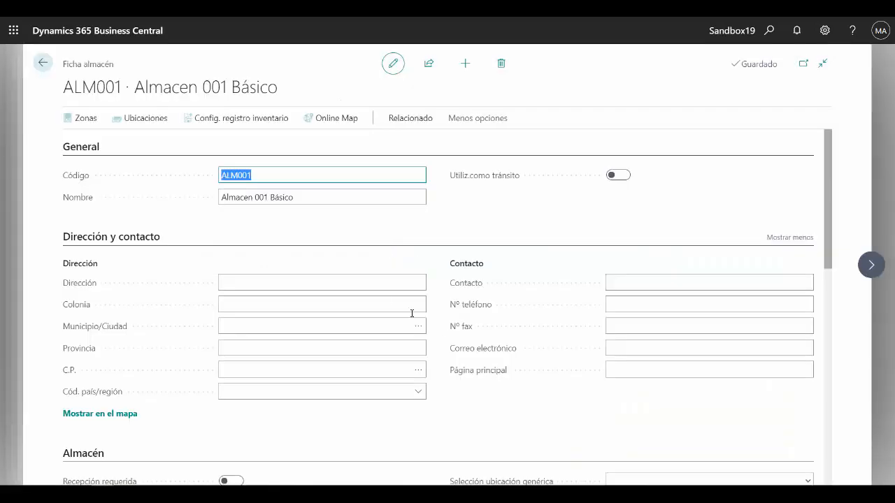
scroll(458, 368, down, 4)
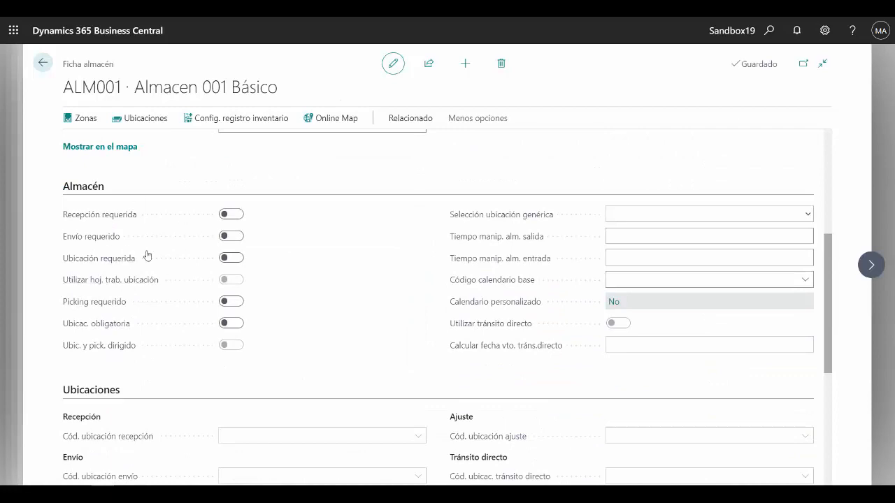
click(43, 64)
click(673, 398)
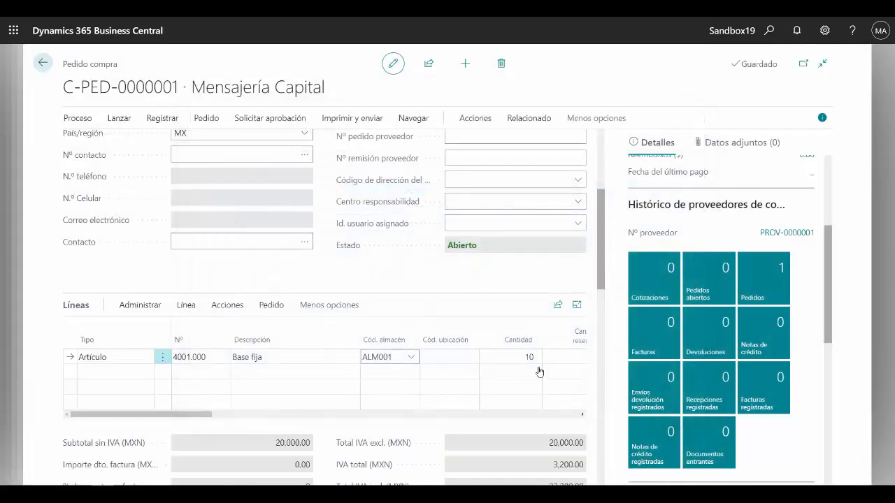
Try to post the purchase order without a vendor invoice number and return to the order.
click(151, 127)
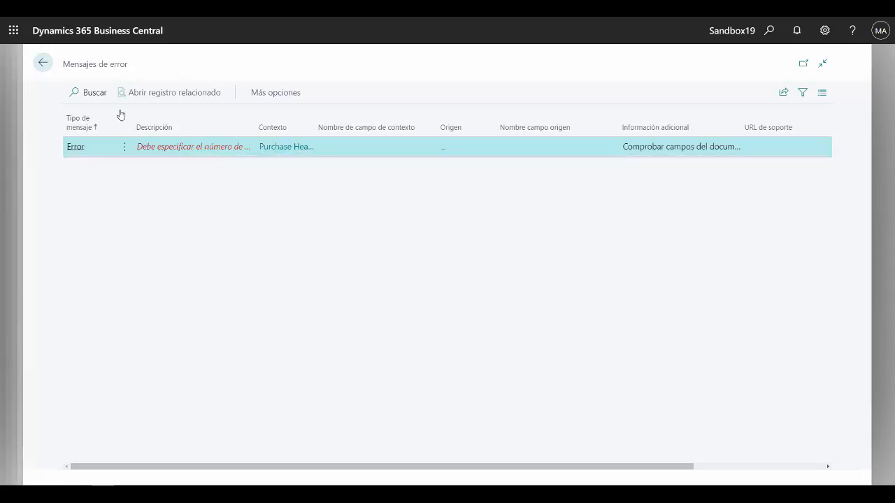
click(44, 61)
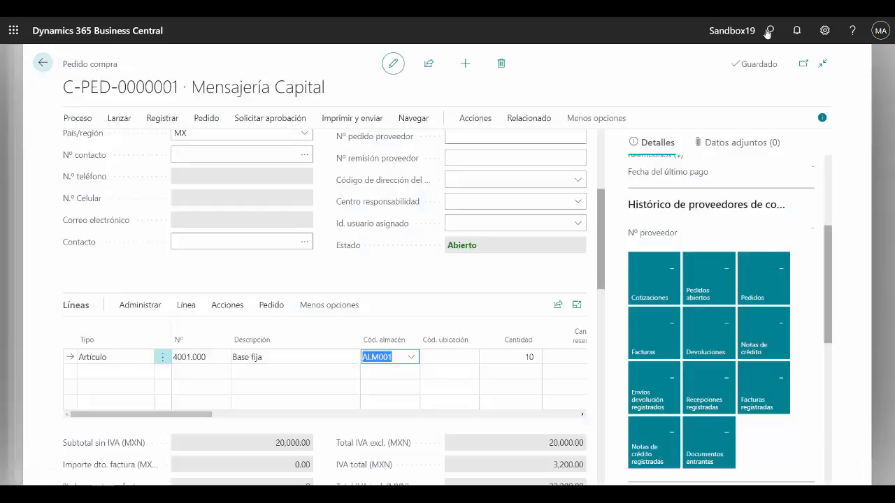
Search for "conf comp" and open the Conf. compras y pagos setup page.
key(alt+q)
text(conf comp)
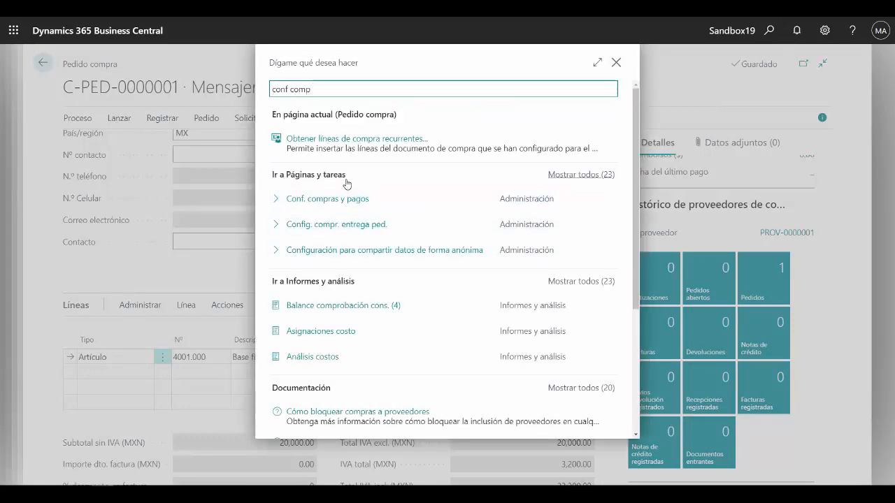
click(337, 200)
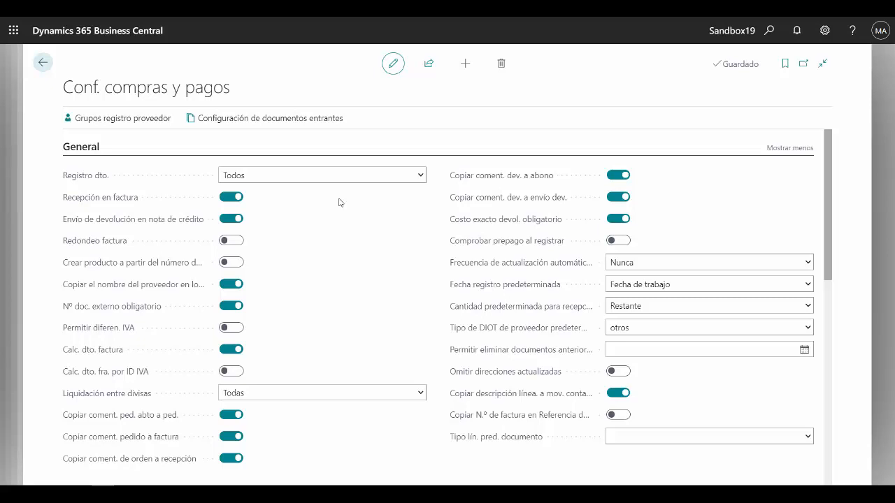
Try switching the Nº doc. externo obligatorio option off and back on.
mouse_move(124, 310)
click(222, 308)
click(239, 311)
click(234, 311)
Review the discount posting choices under Registro dto. and keep Todos selected.
mouse_move(123, 205)
click(423, 177)
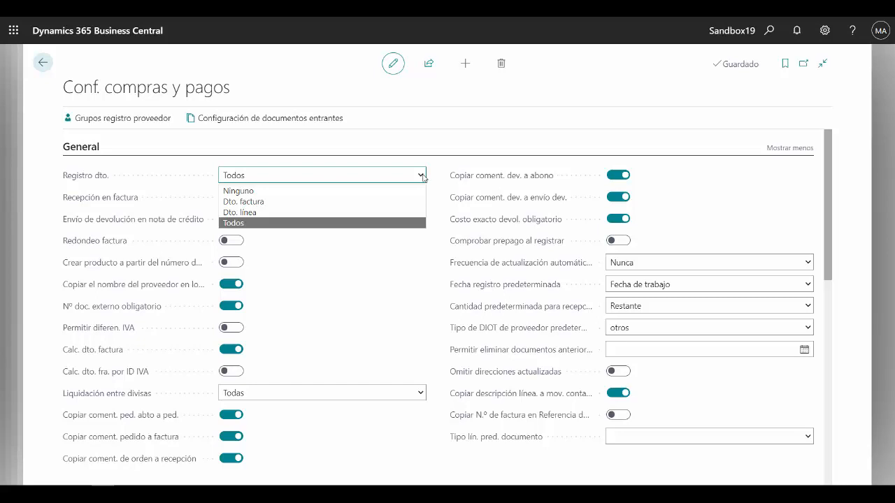
click(336, 222)
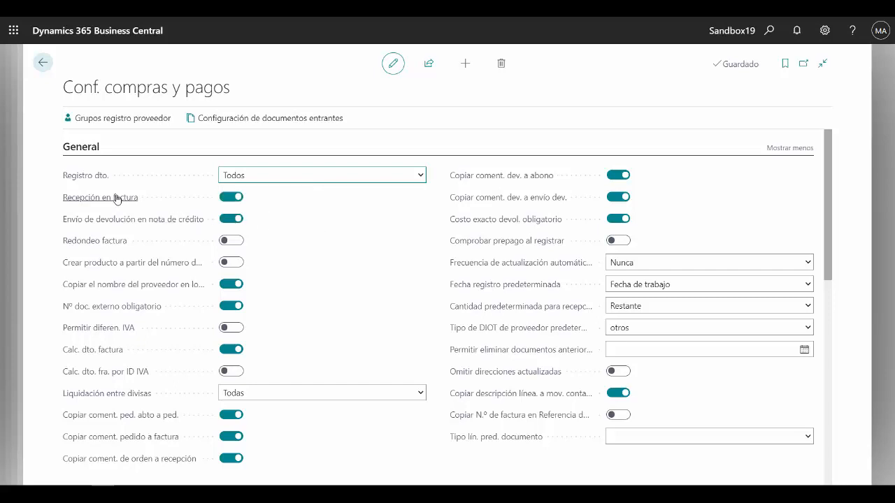
Read the explanation of the Recepción en factura setting.
mouse_move(117, 199)
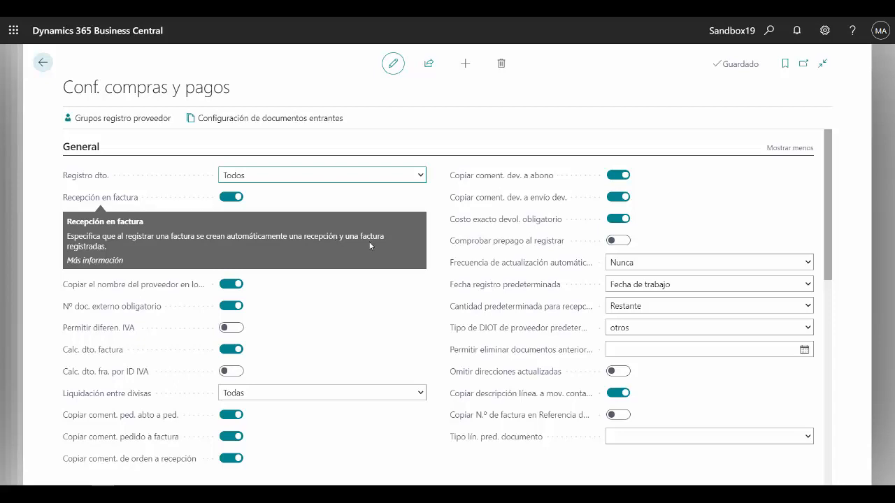
drag(305, 240, 338, 238)
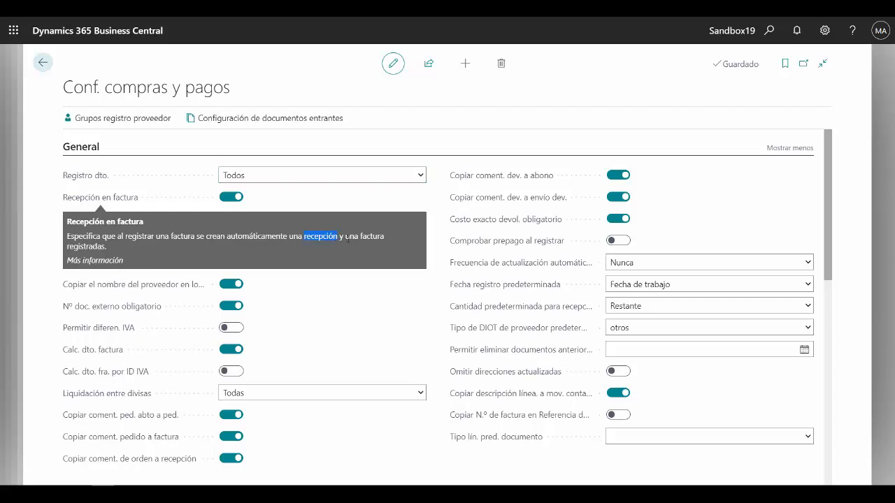
click(360, 235)
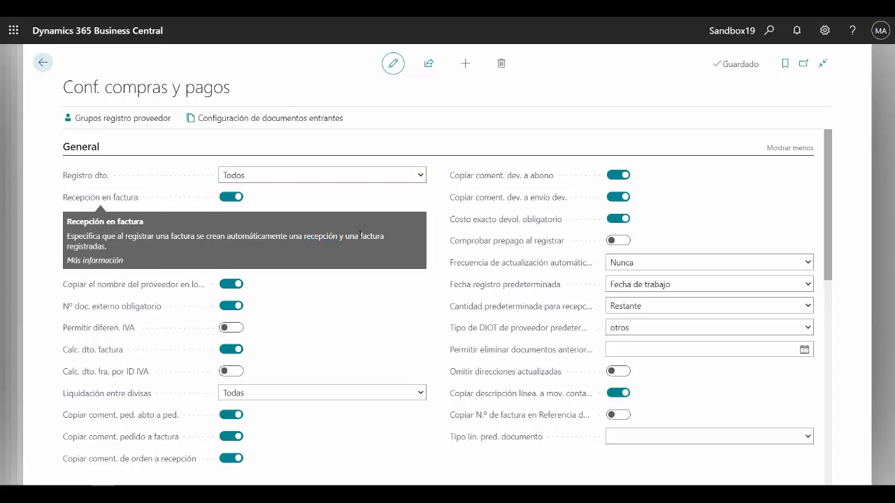
drag(378, 235, 383, 237)
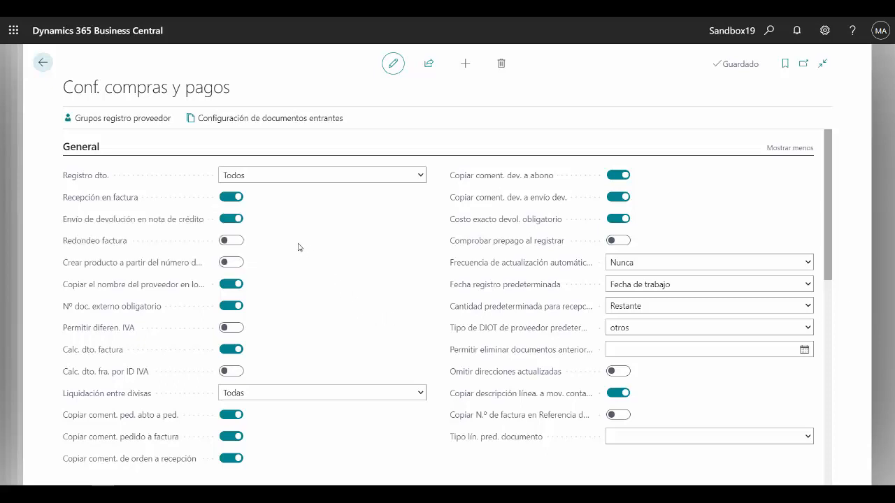
Examine the General settings for return shipments, invoice rounding, item creation, vendor name copying, VAT differences and invoice discount calculation.
mouse_move(179, 224)
mouse_move(109, 245)
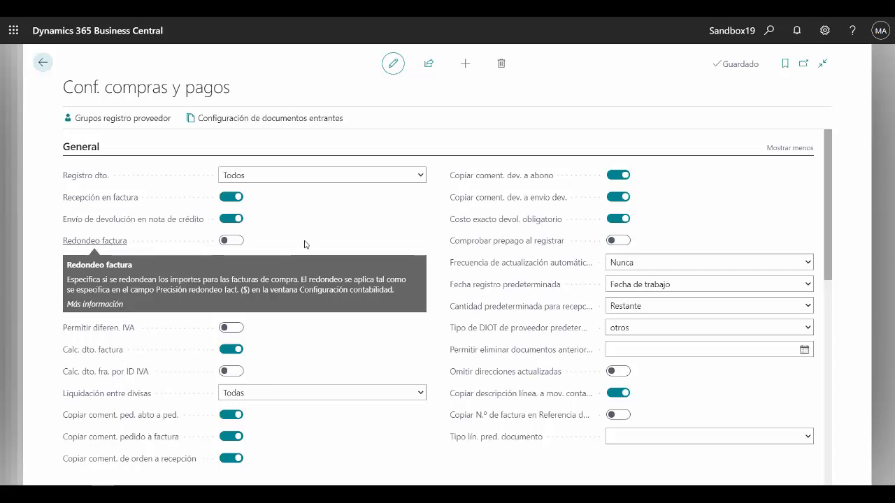
mouse_move(163, 267)
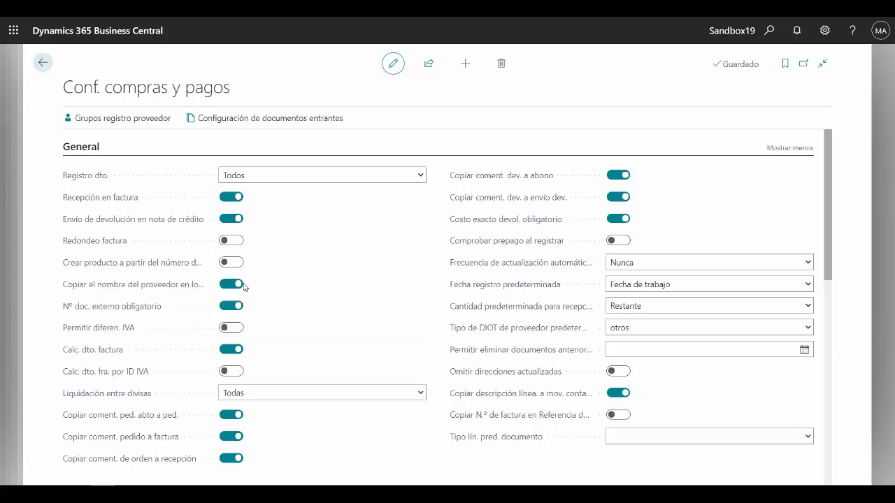
mouse_move(181, 288)
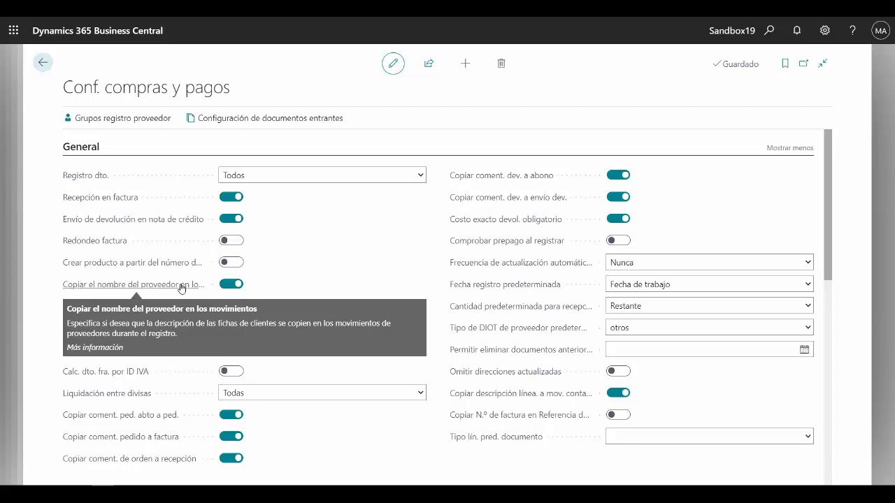
scroll(349, 357, down, 1)
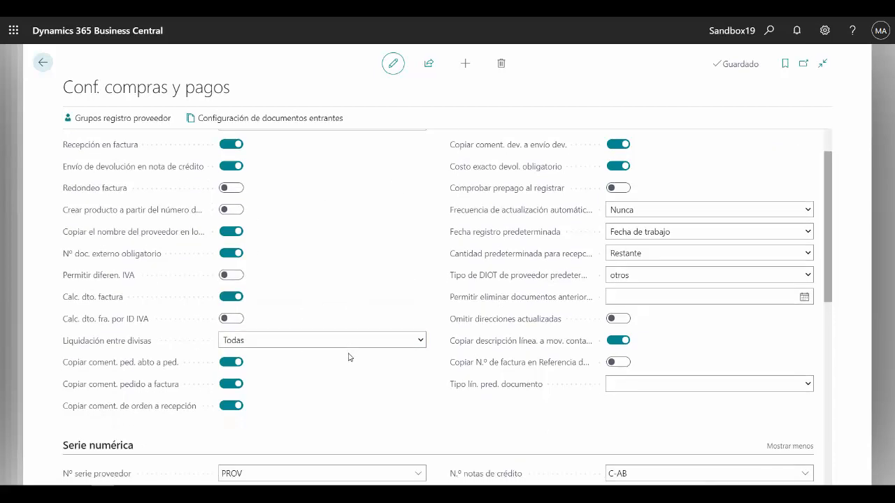
scroll(350, 357, down, 1)
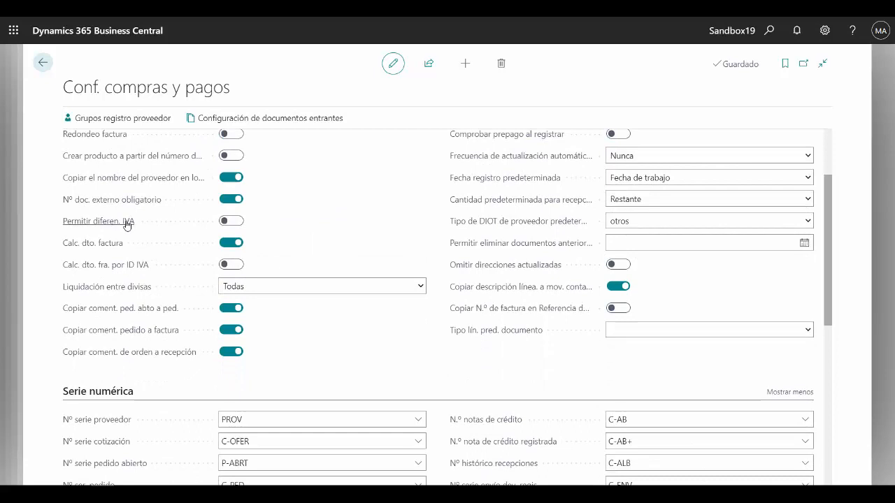
mouse_move(126, 225)
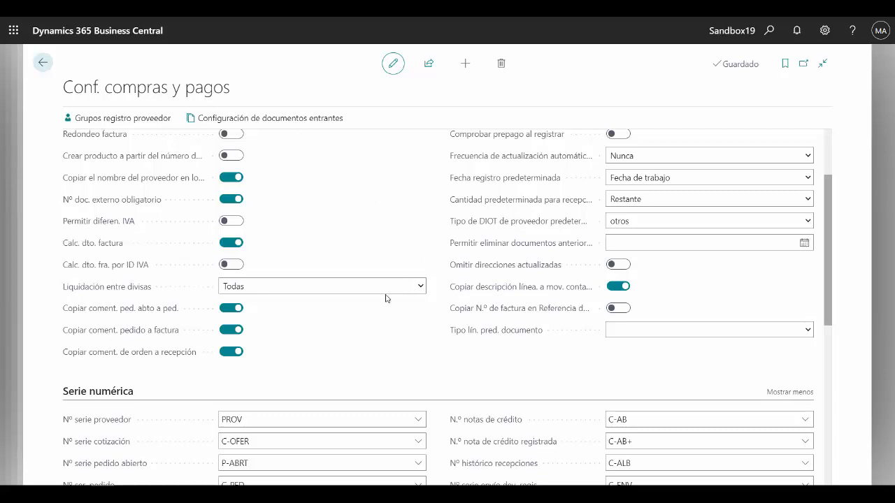
mouse_move(113, 250)
mouse_move(132, 267)
Examine the General settings for exact return cost, prepayment checks, automatic update frequency, default posting date and default quantity to receive.
scroll(331, 372, up, 3)
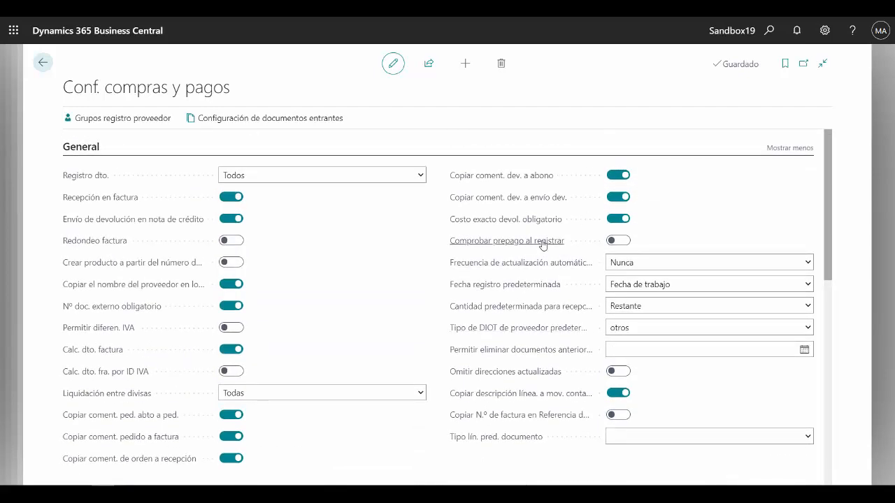
mouse_move(535, 221)
mouse_move(535, 247)
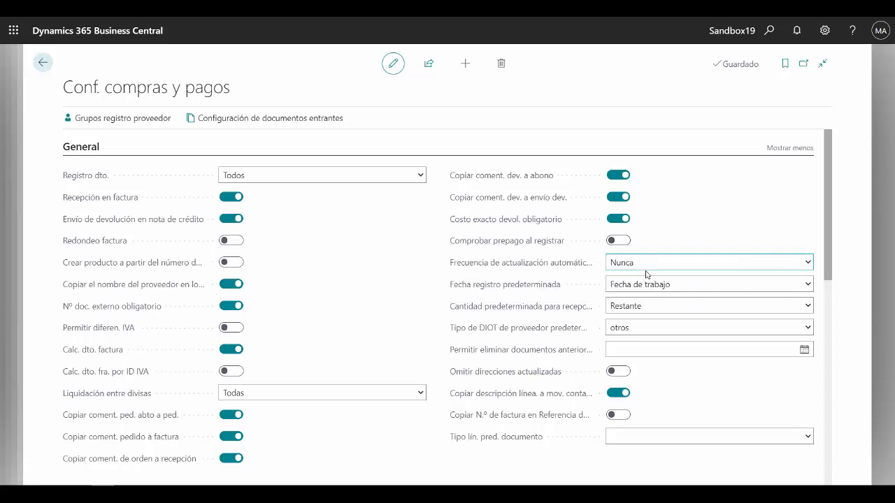
mouse_move(563, 265)
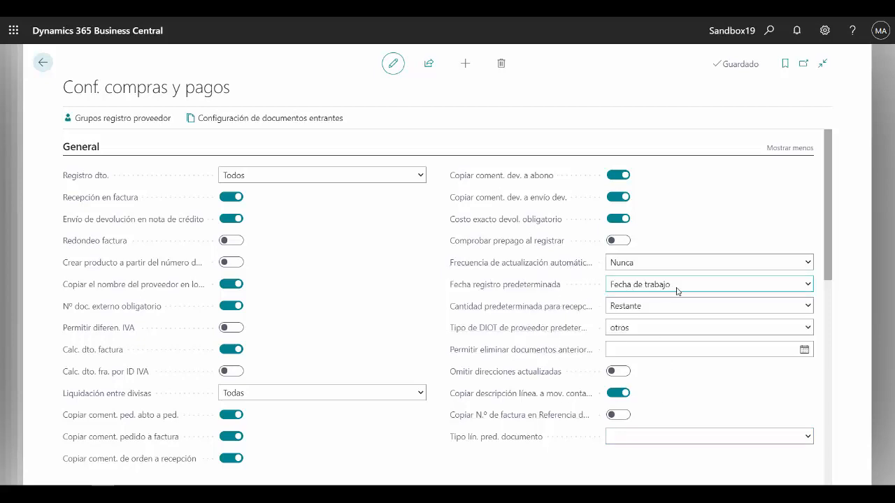
mouse_move(551, 288)
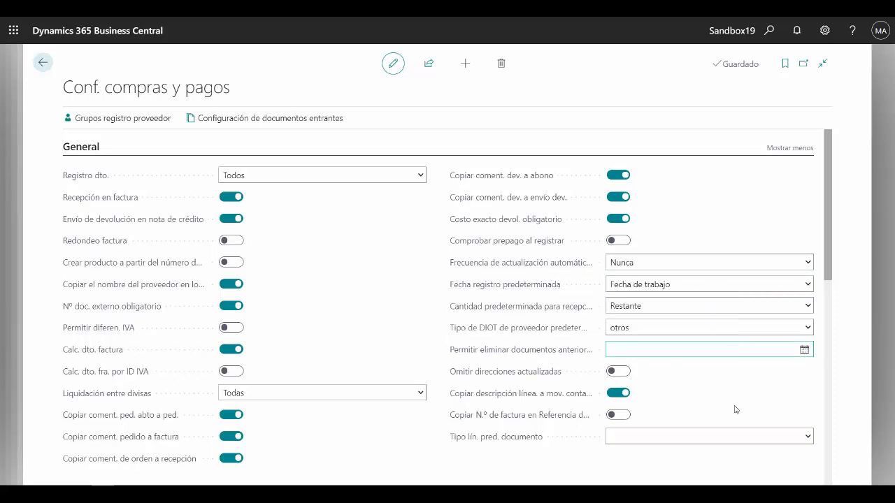
mouse_move(555, 311)
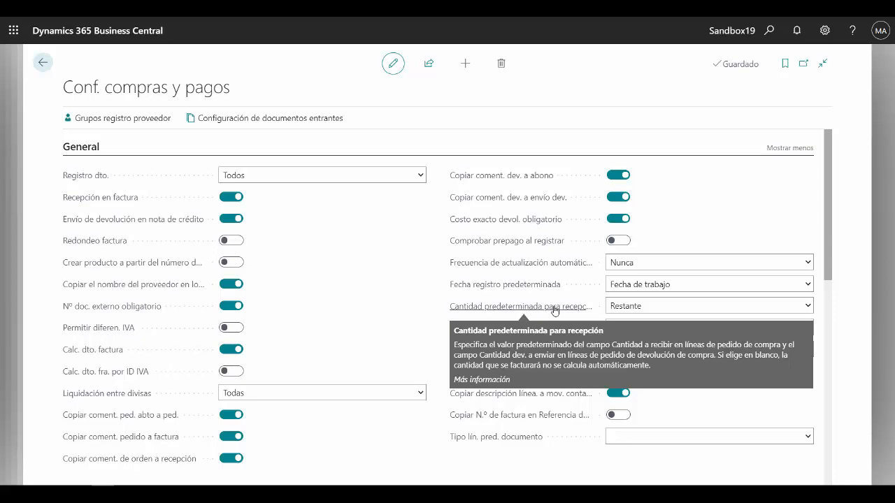
scroll(555, 309, down, 3)
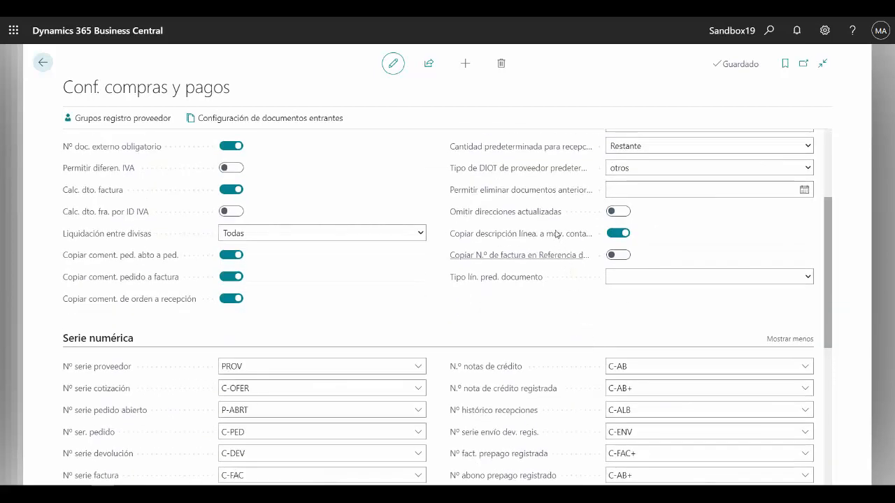
Review the DIOT type, document deletion, address and description copying settings, and enable copying the vendor invoice number to the payment reference.
mouse_move(539, 175)
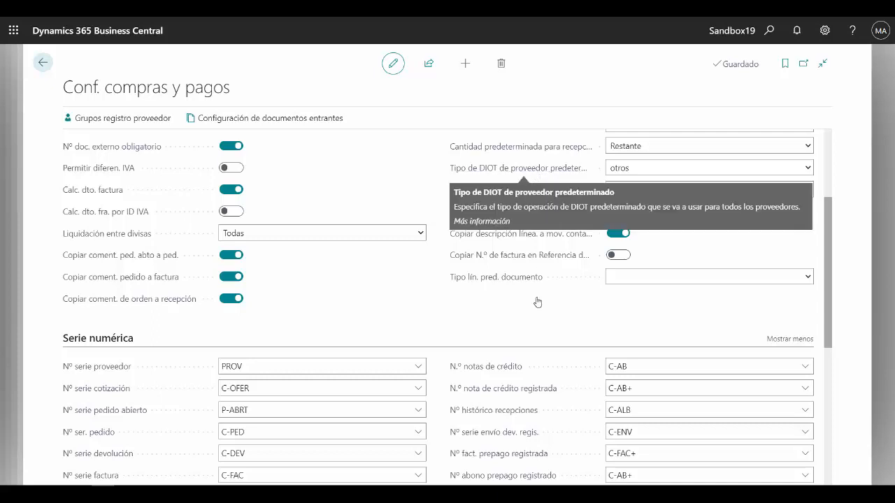
mouse_move(514, 190)
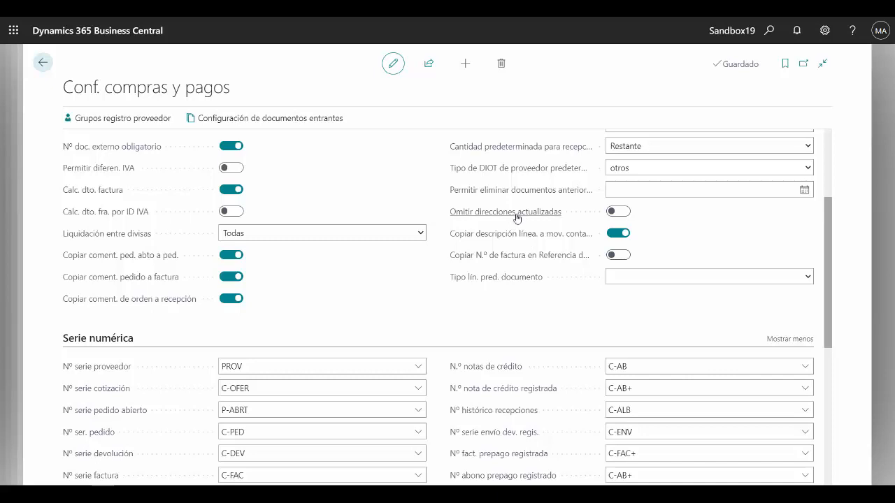
mouse_move(517, 219)
mouse_move(515, 235)
mouse_move(547, 259)
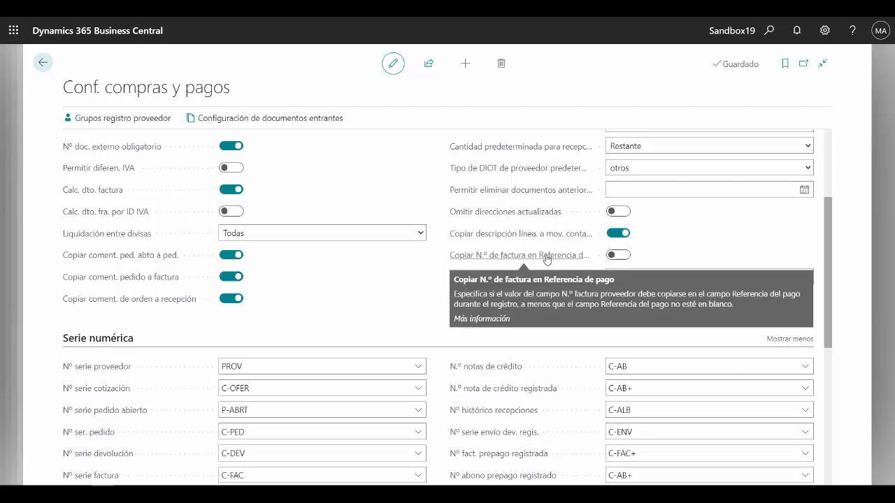
click(618, 255)
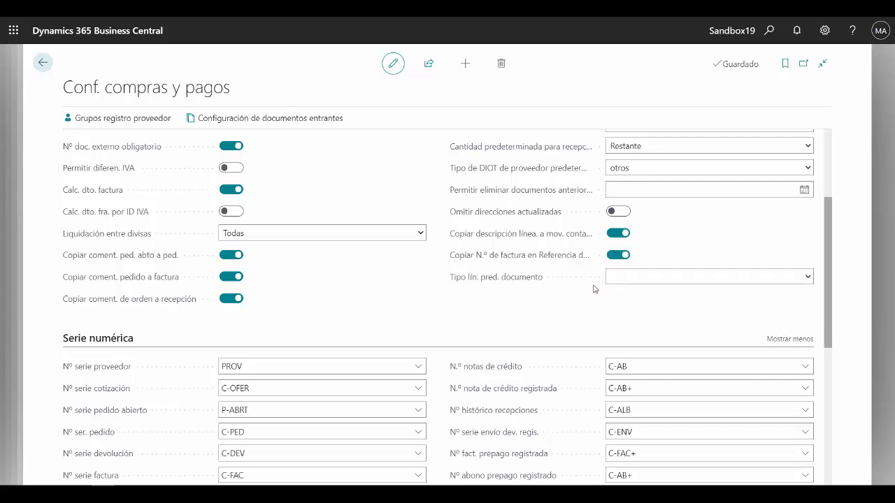
Read the explanation of Tipo lín. pred. documento, try Artículo, and set the default line type to Cuenta.
mouse_move(489, 284)
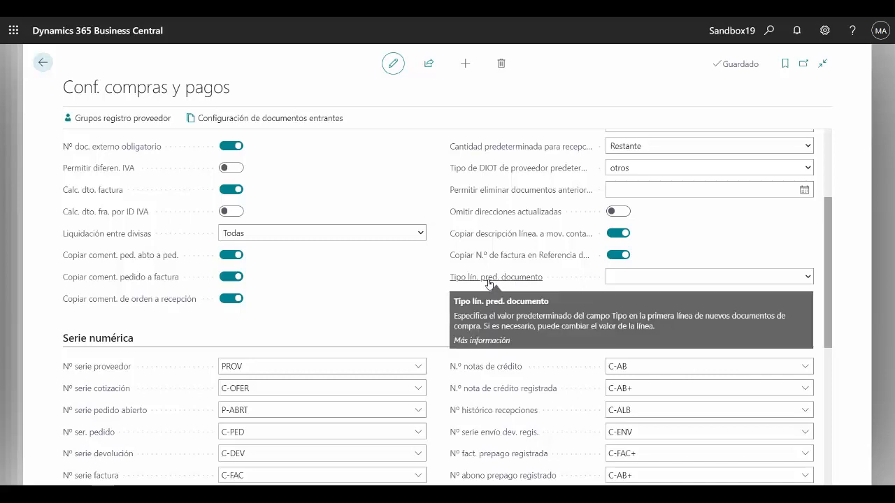
click(809, 278)
click(727, 315)
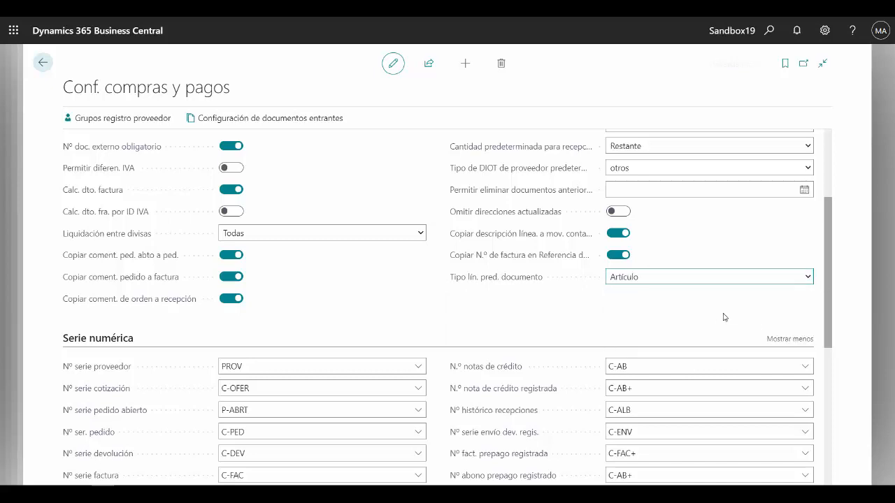
click(794, 278)
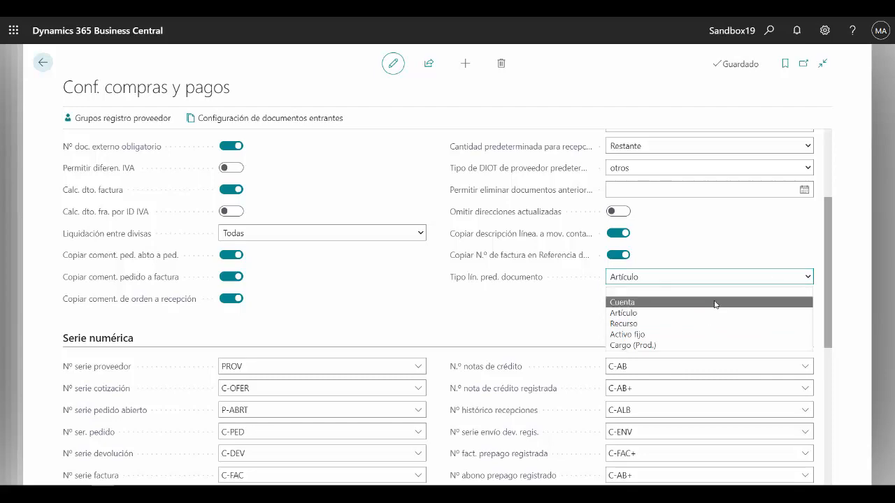
click(713, 302)
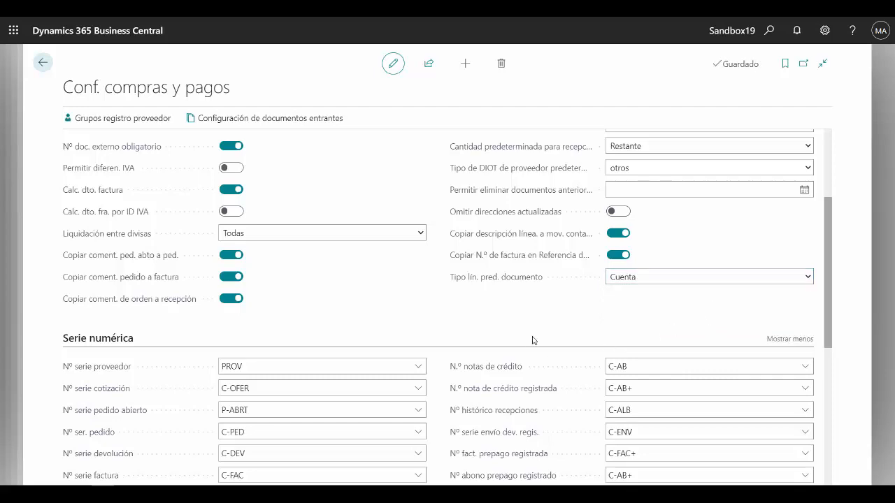
Examine the General, Serie numérica, Registro de fondo, Archivado and Cuentas predeterminadas sections of the purchasing setup.
scroll(532, 340, up, 3)
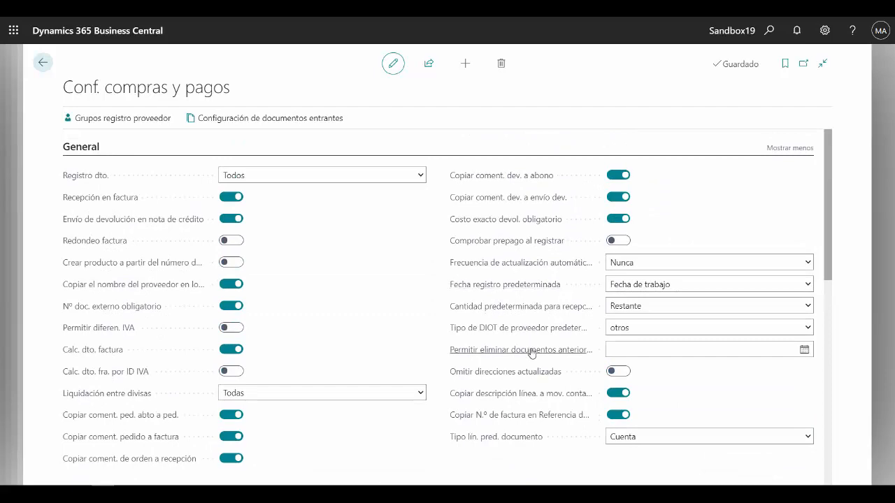
scroll(533, 353, down, 3)
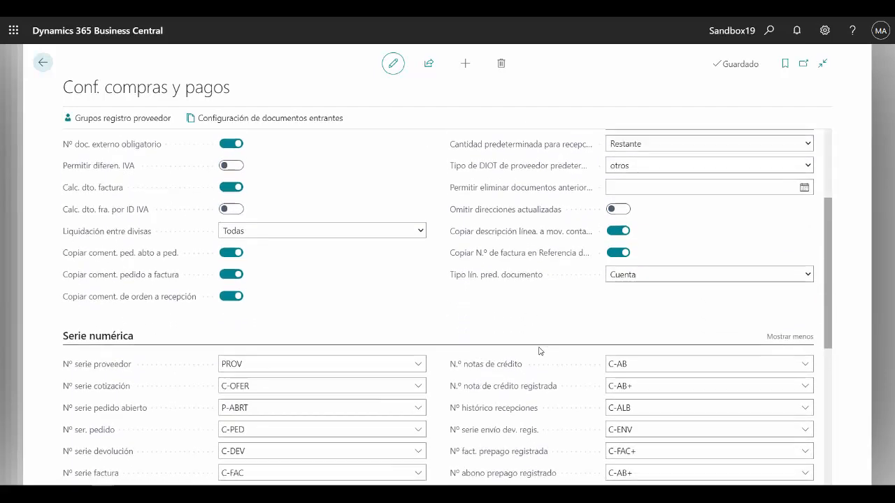
scroll(540, 351, down, 4)
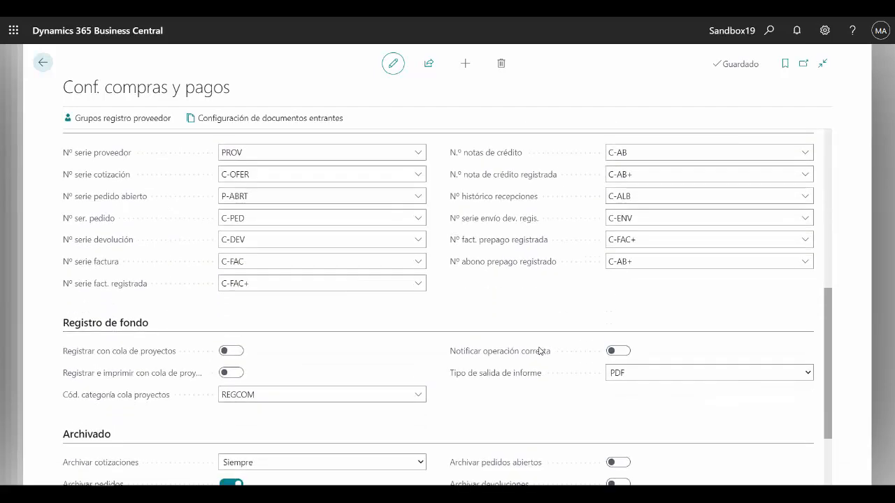
scroll(540, 351, down, 2)
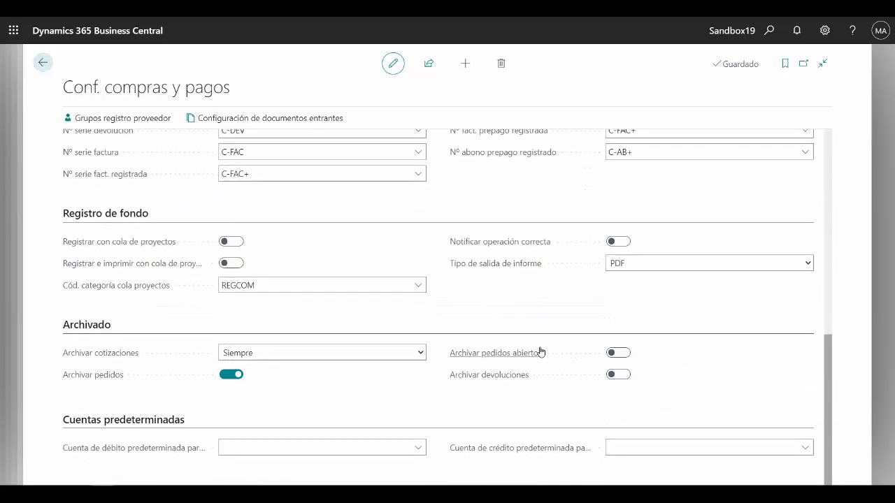
scroll(468, 269, up, 5)
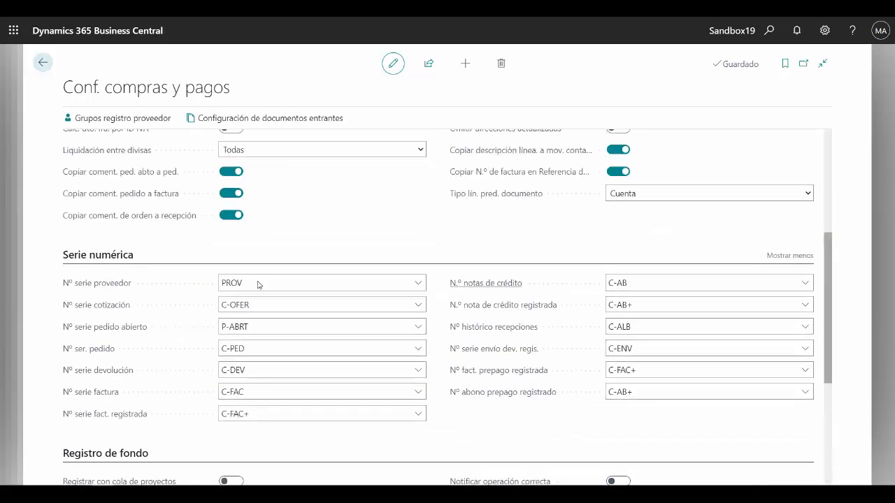
scroll(487, 342, up, 4)
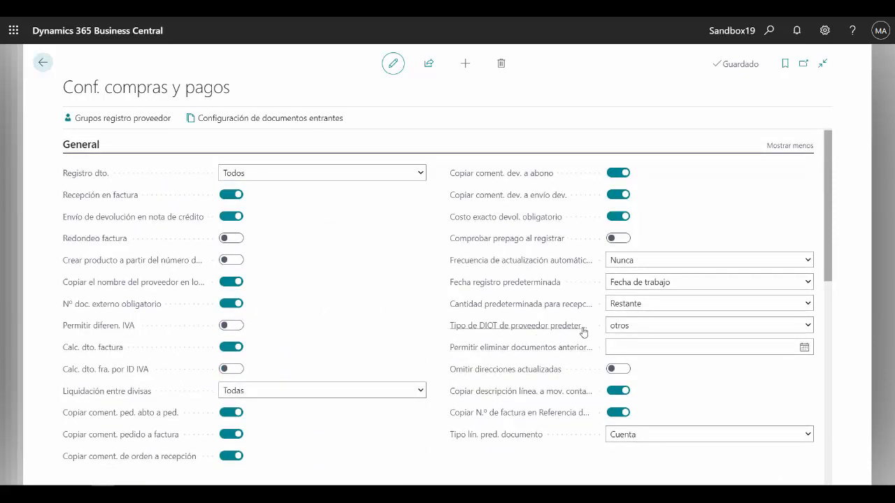
mouse_move(584, 332)
scroll(474, 465, down, 3)
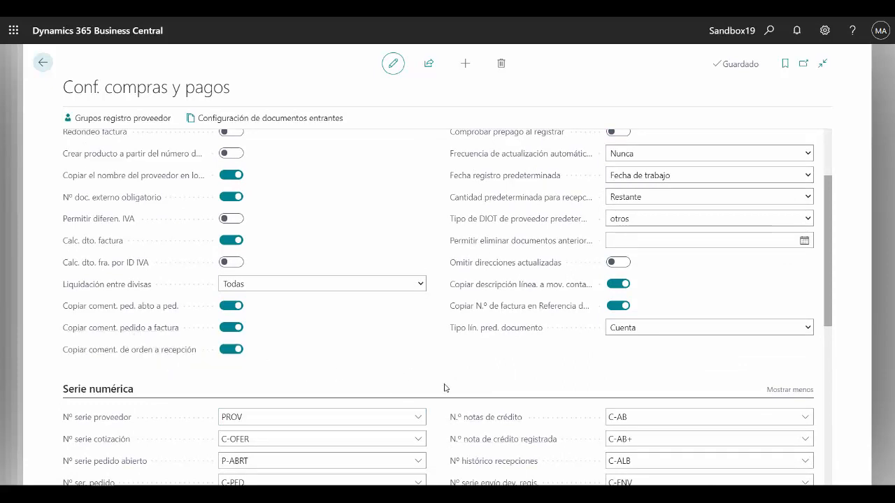
scroll(498, 467, down, 3)
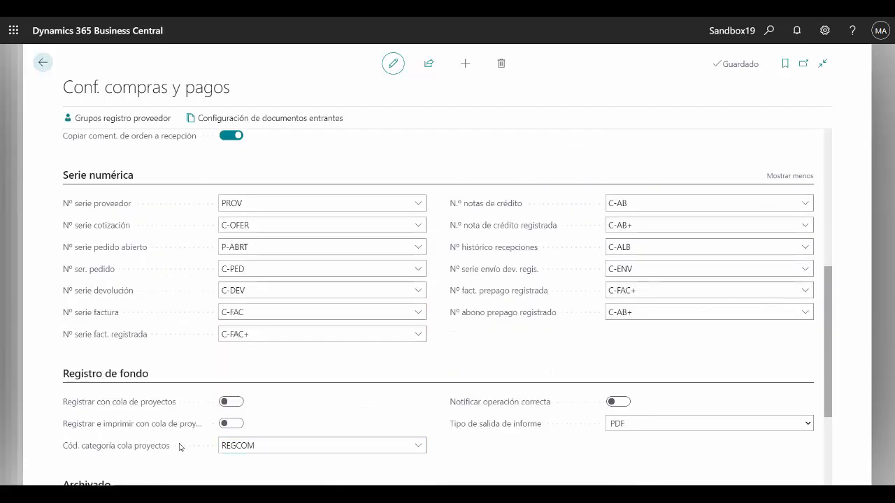
scroll(180, 447, down, 2)
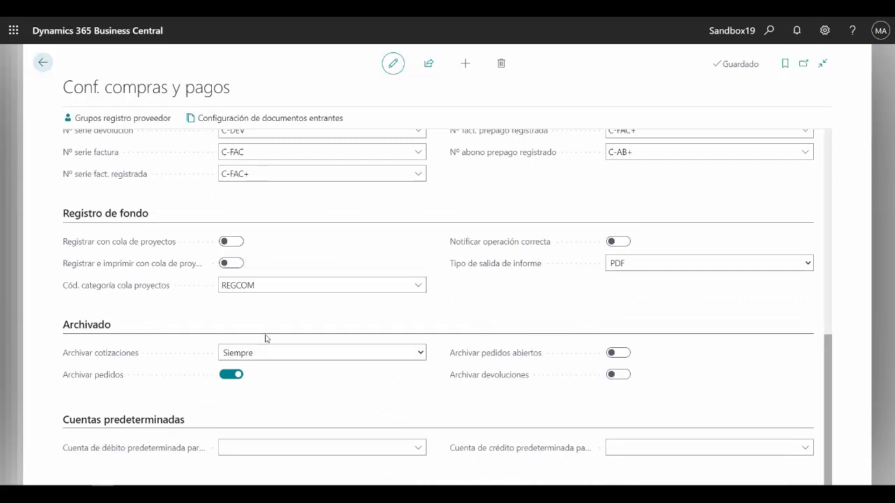
scroll(512, 386, up, 10)
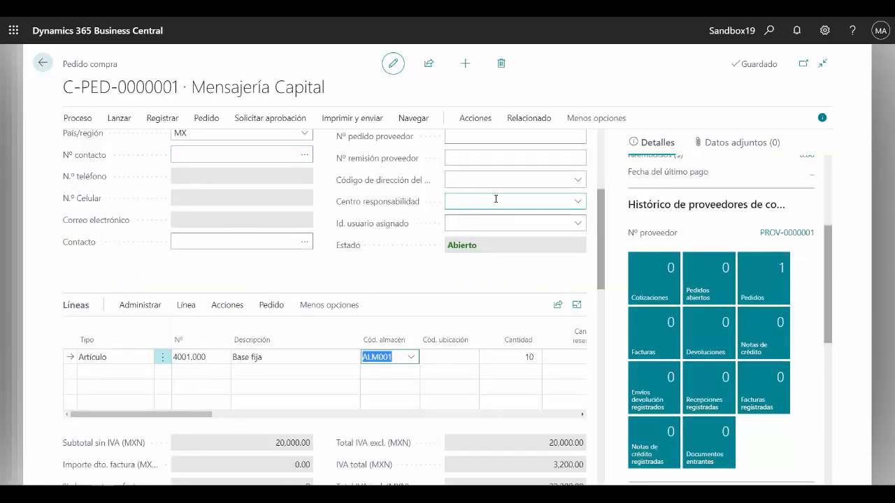
On the Mensajería Capital purchase order, enter DC01 as the vendor invoice number and fill in the vendor's order number.
scroll(490, 200, up, 3)
click(467, 188)
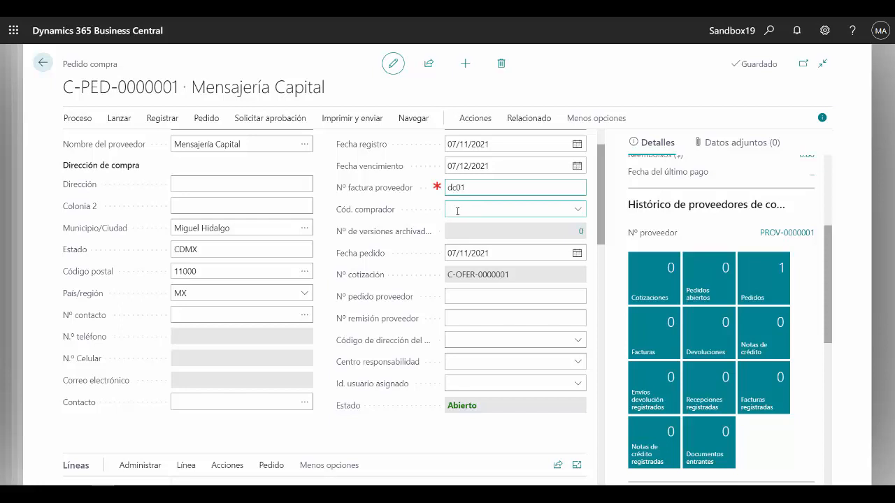
click(467, 297)
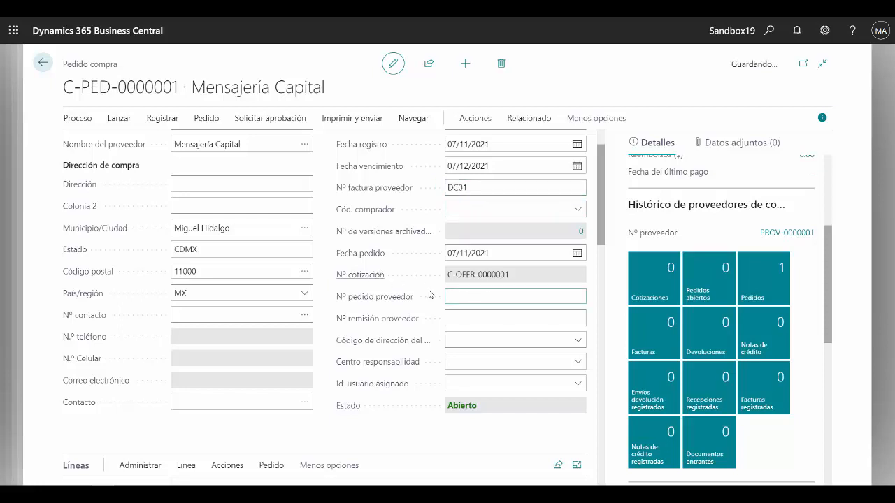
text(nvnvn)
click(478, 193)
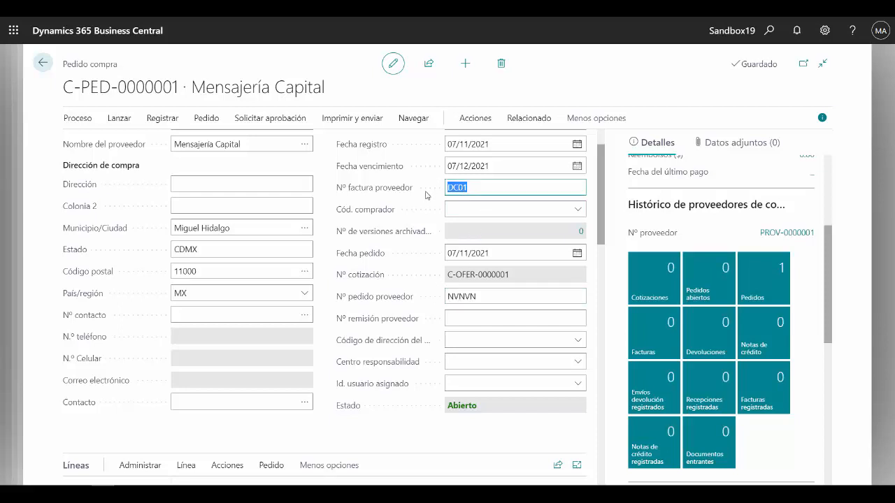
Preview the posting of the purchase order and open its related general ledger entries (Mov. contabilidad).
click(162, 118)
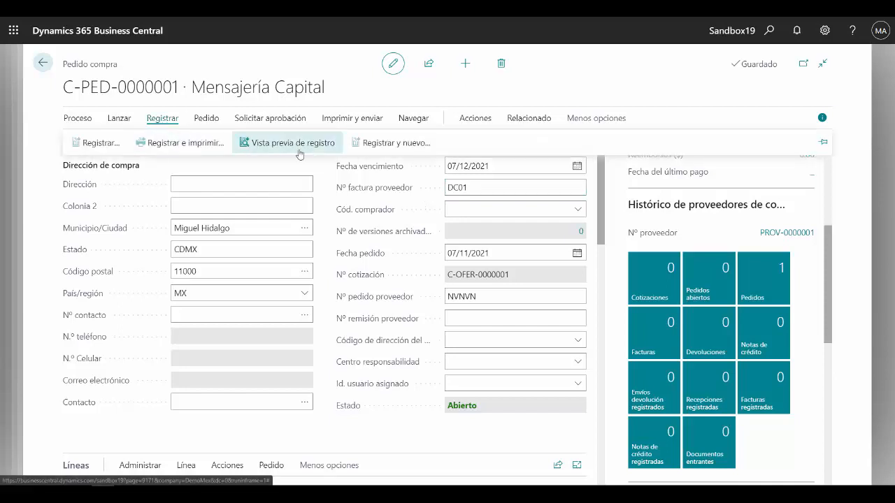
click(301, 146)
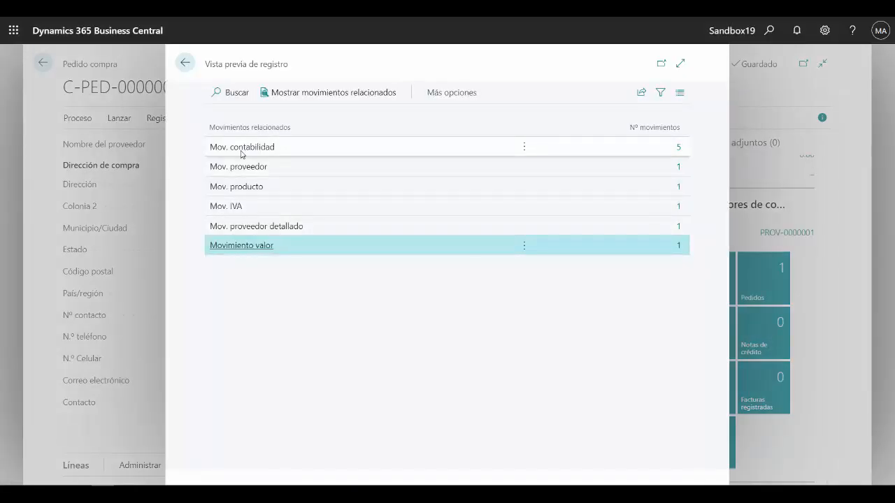
click(677, 147)
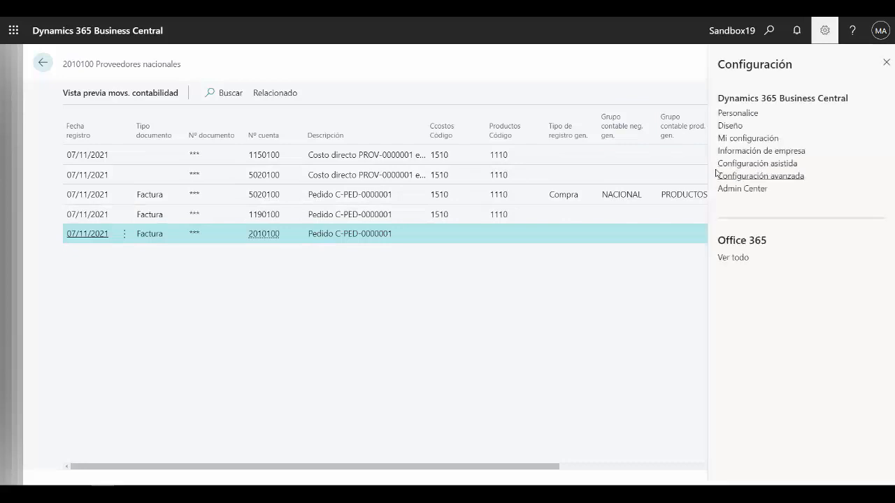
Personalize the ledger entry preview by adding Nombre cuenta between Nº cuenta and Descripción, then close the posting preview.
click(751, 114)
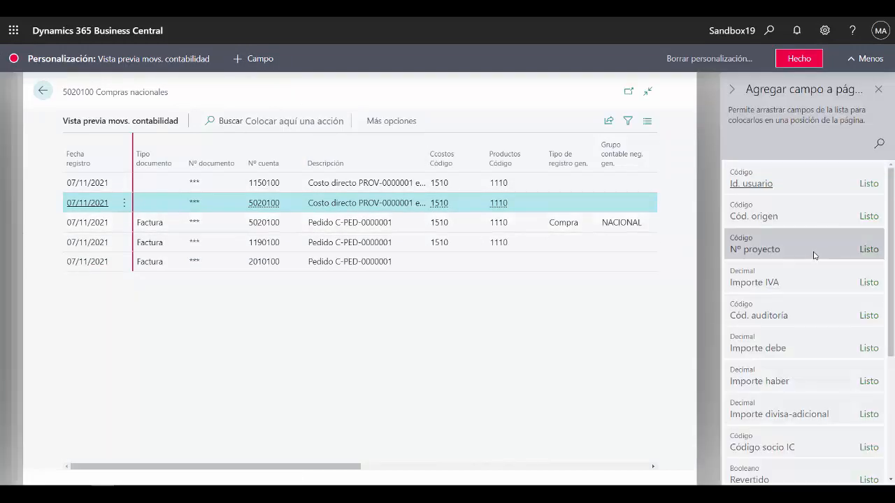
scroll(823, 378, down, 3)
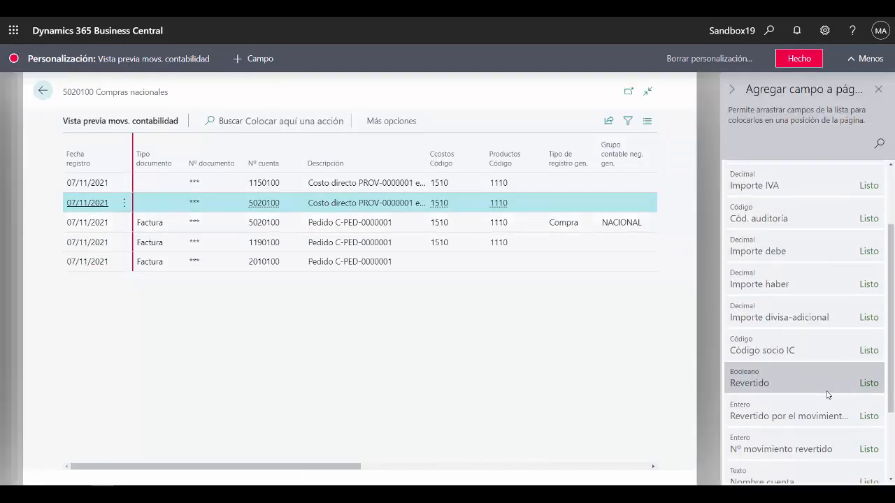
scroll(828, 396, down, 3)
mouse_move(819, 386)
mouse_down()
mouse_move(324, 214)
mouse_move(305, 172)
mouse_up()
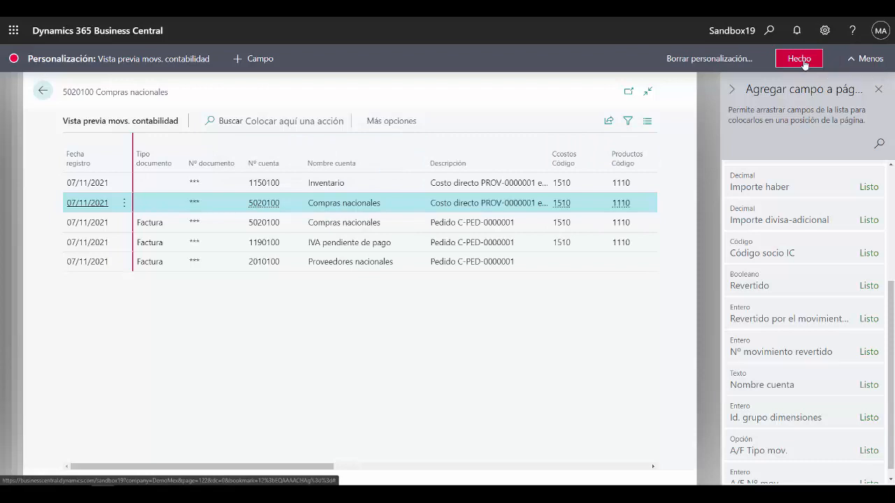
click(804, 63)
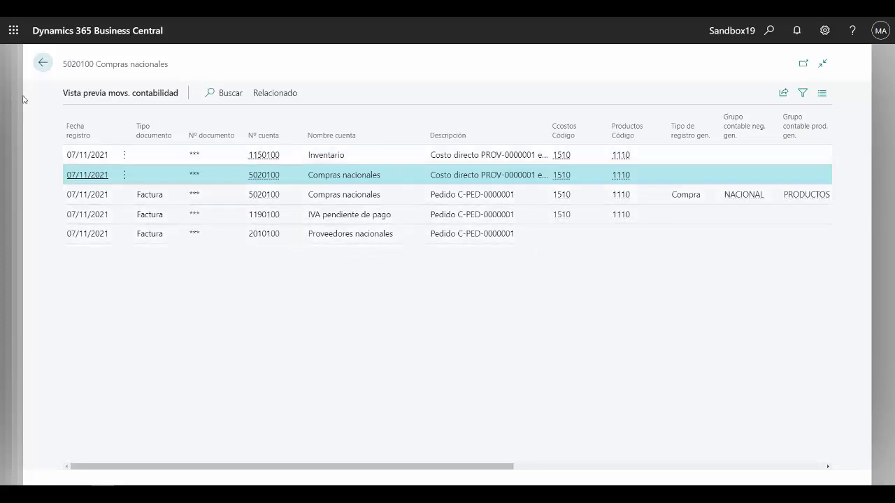
key(Escape)
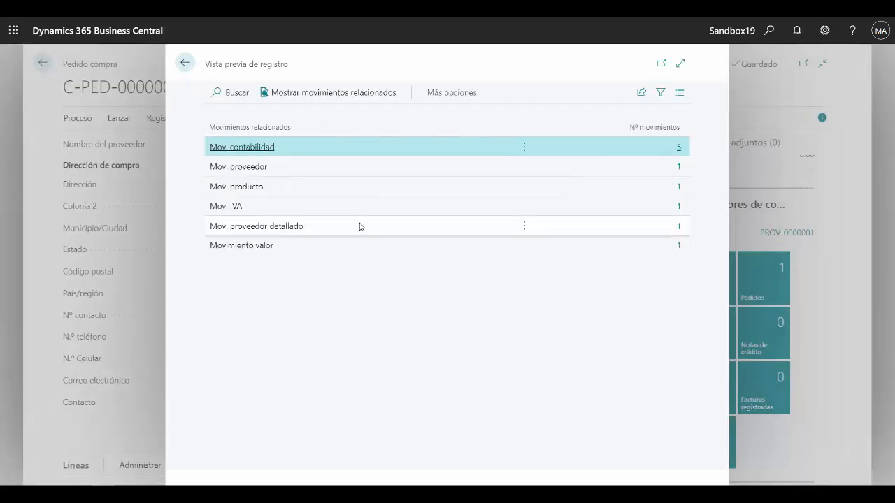
click(186, 64)
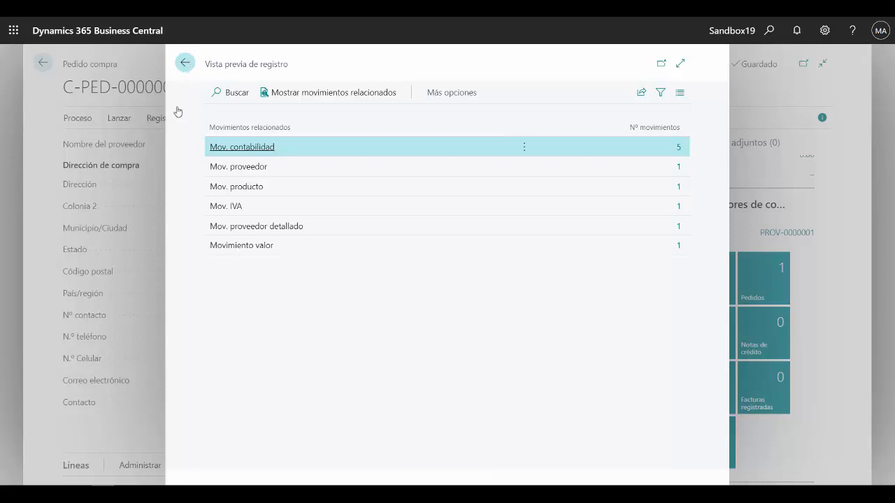
Post the purchase order with the Recibir option only.
click(161, 118)
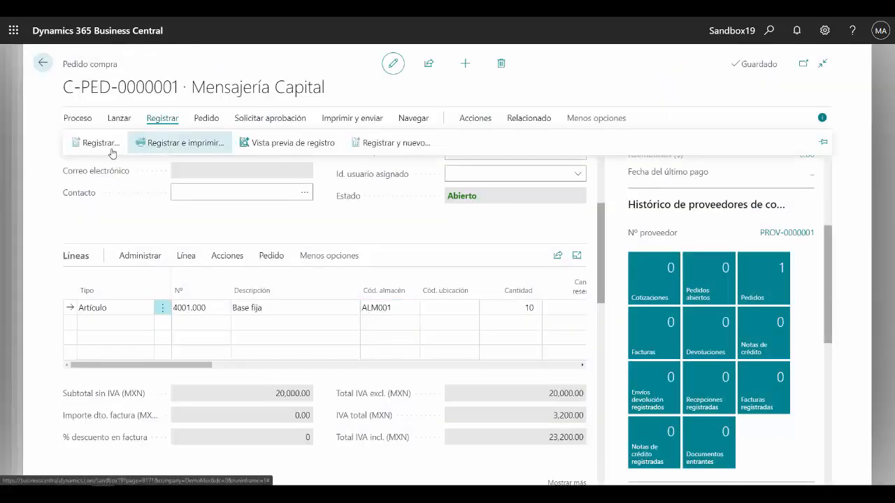
click(151, 143)
click(352, 232)
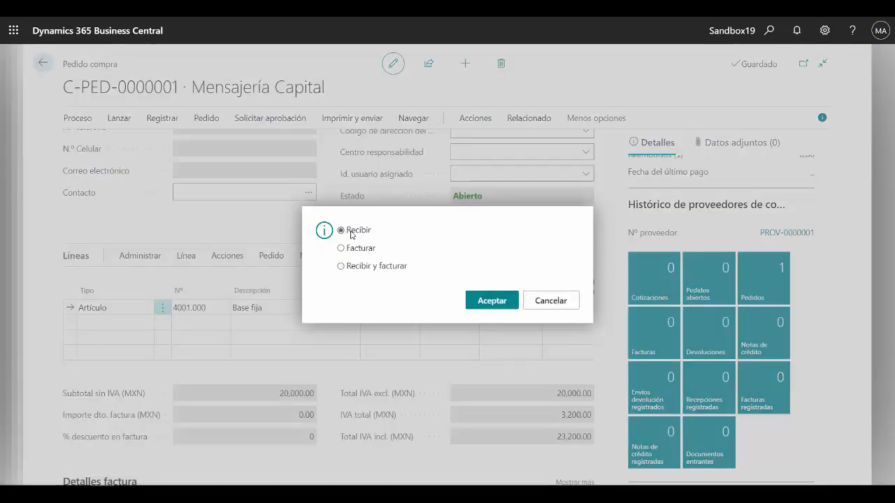
click(474, 306)
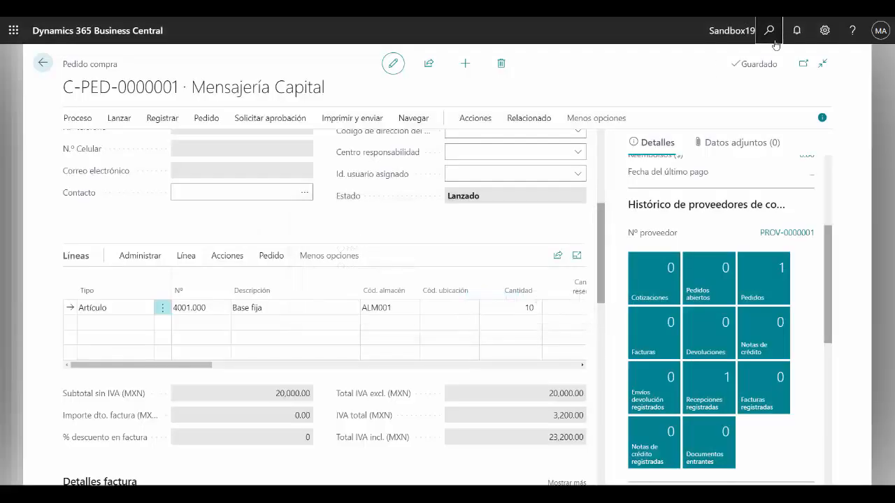
Search for "cat cuent" and open the Catálogo de cuentas list.
click(772, 35)
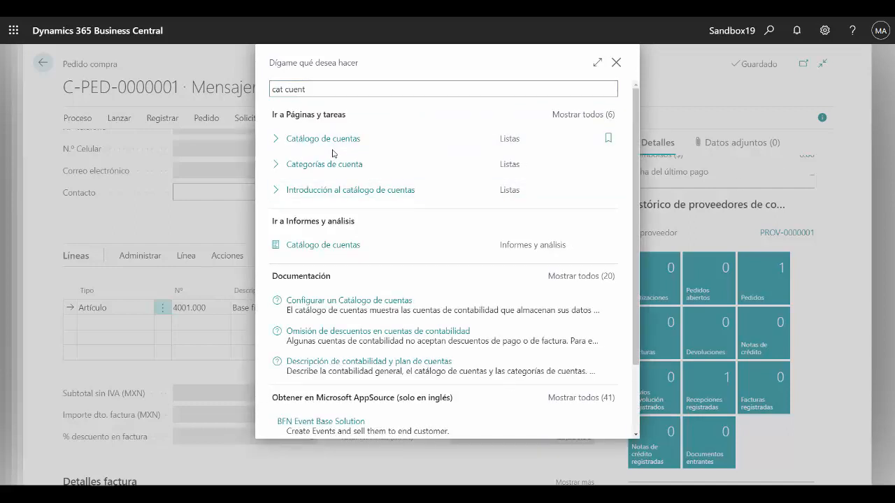
click(326, 140)
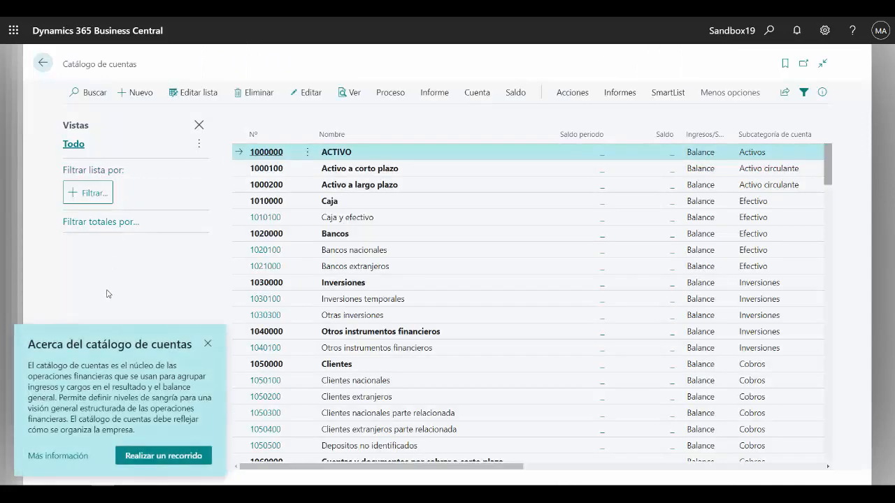
Dismiss the introductory tip and filter the Catálogo de cuentas list by Saldo periodo <>0.
click(208, 343)
click(88, 193)
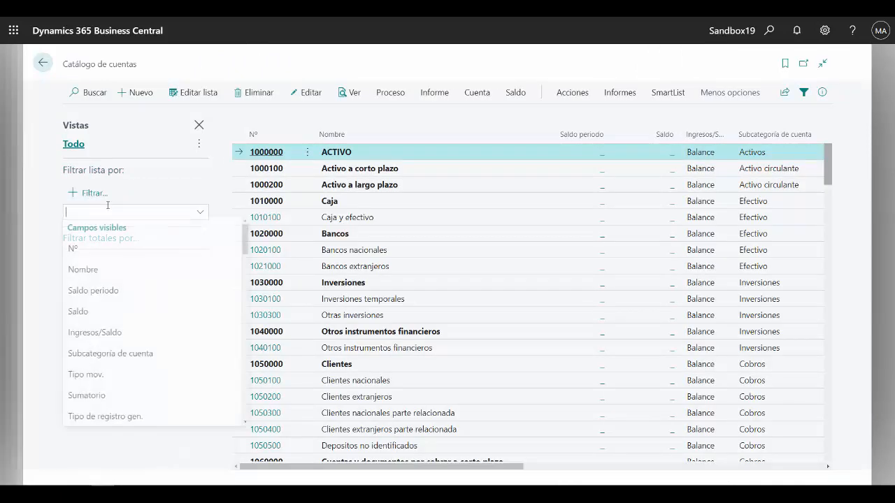
click(90, 298)
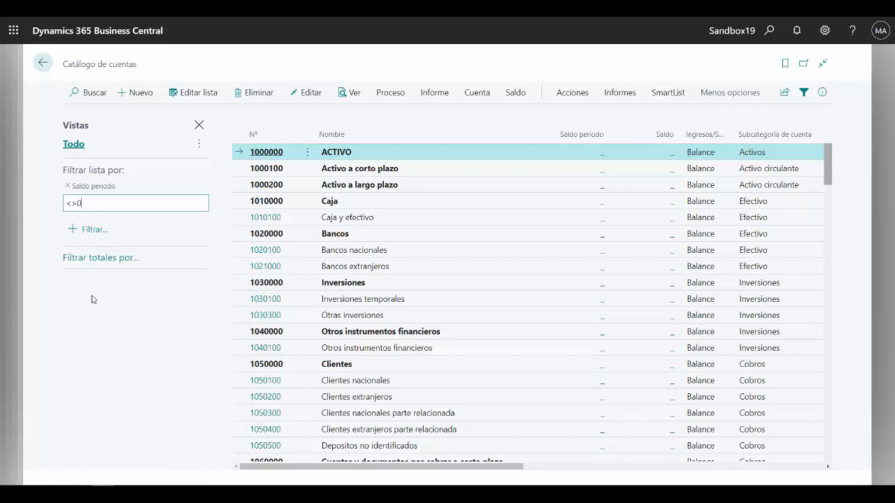
text(<>0)
key(Return)
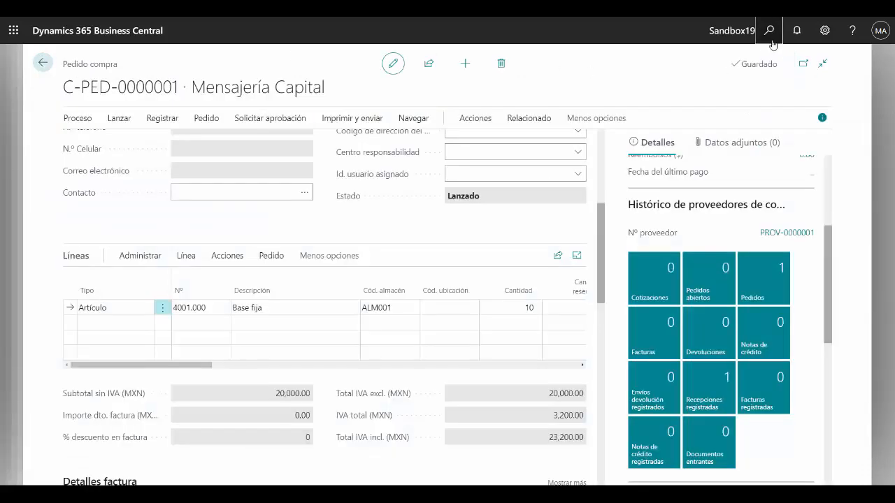
Search for "reg mov cont", open the Registro movs.contabilidad page and show the ledger entries behind its register.
click(770, 38)
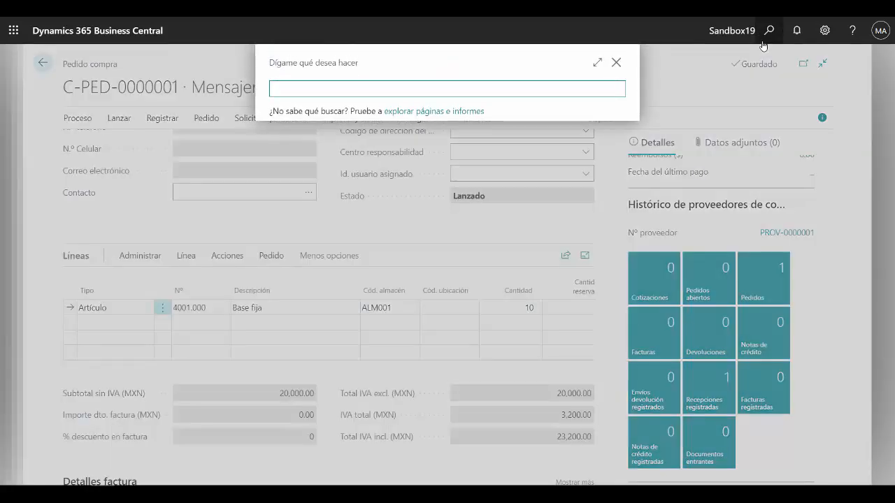
text(reg mov cont)
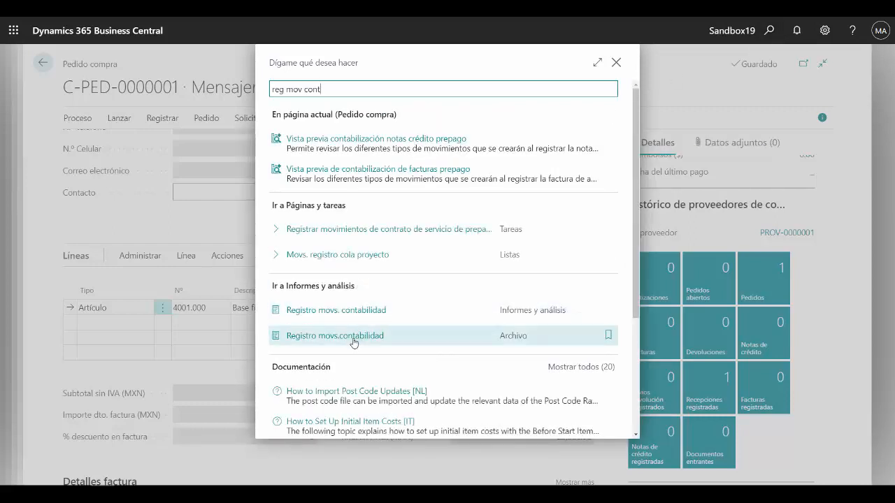
click(353, 342)
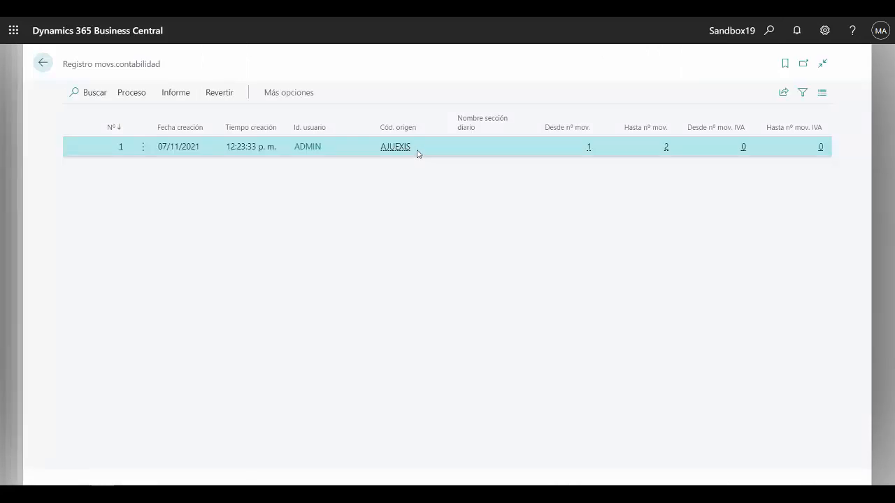
click(138, 93)
click(121, 118)
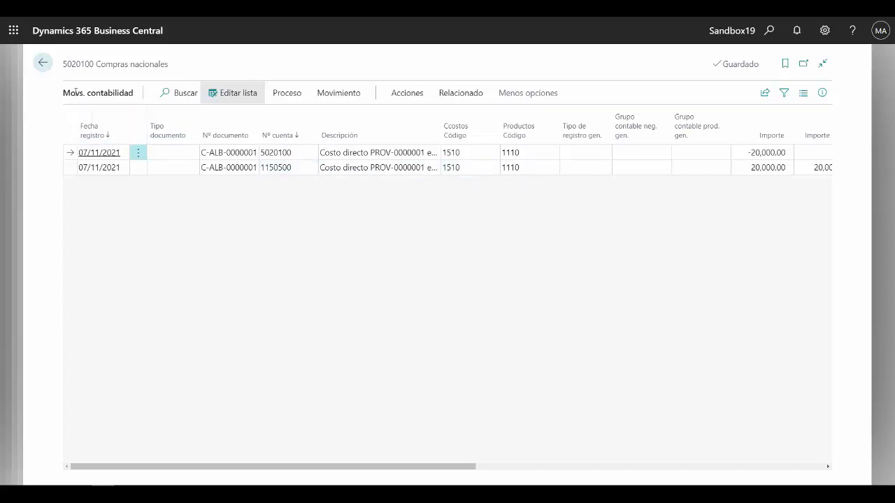
Close the ledger entries and the purchasing pages and return to the Proveedores list.
click(48, 67)
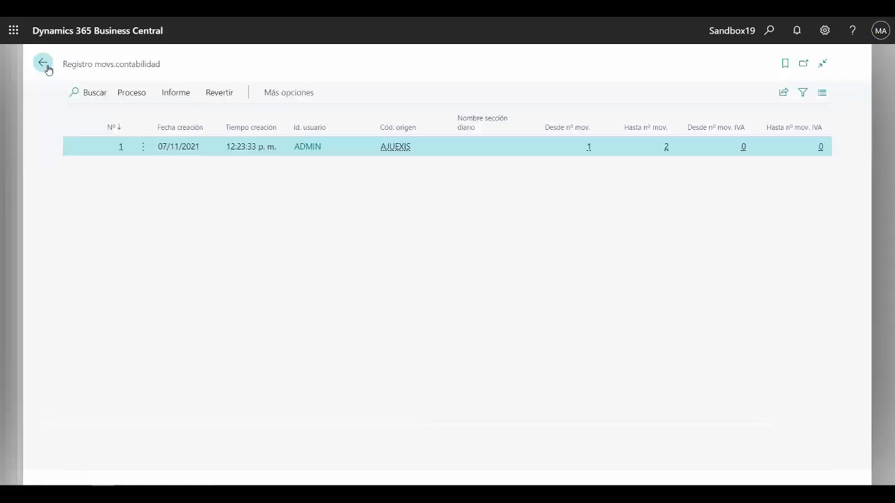
click(47, 67)
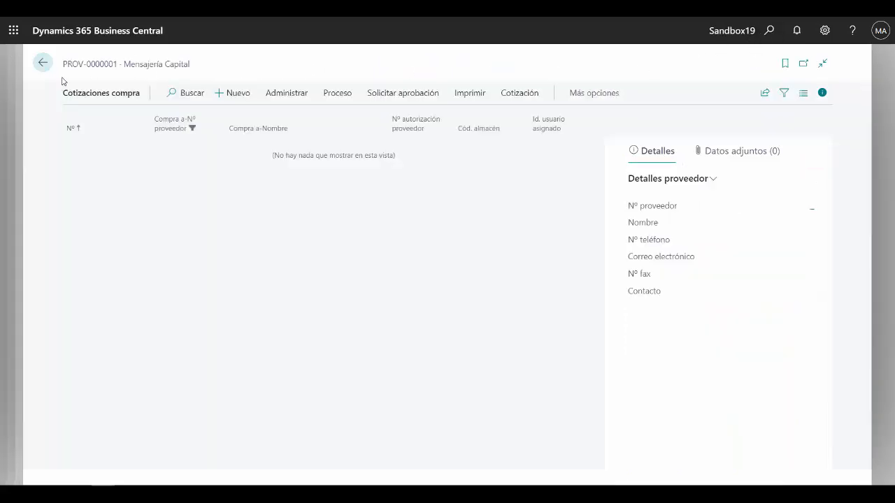
click(47, 68)
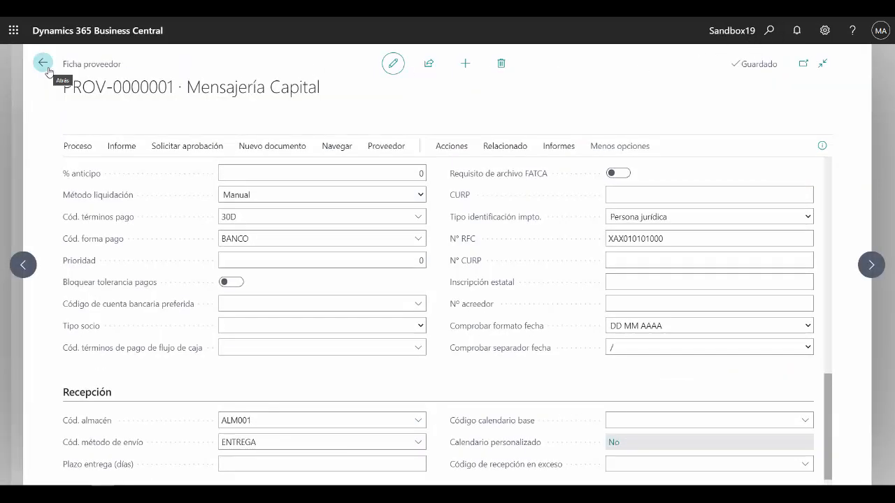
click(47, 68)
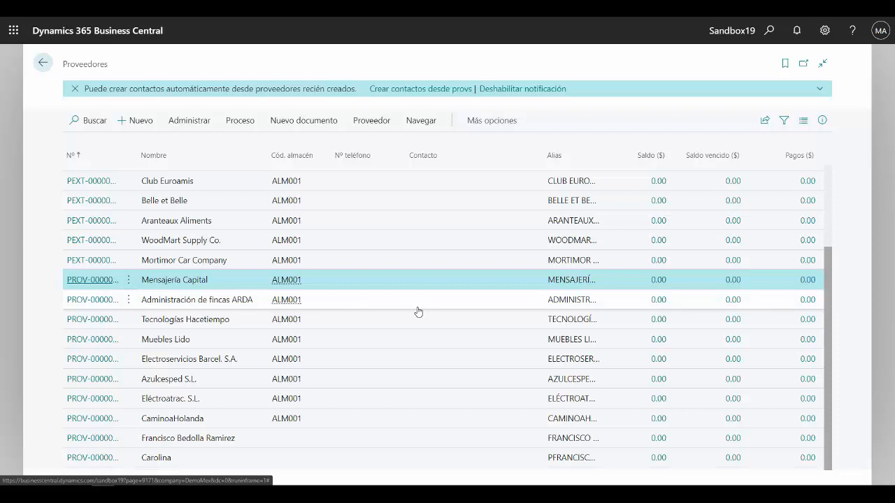
Open the Mensajería Capital vendor card and review its Estadísticas proveedor and purchase document history.
key(Return)
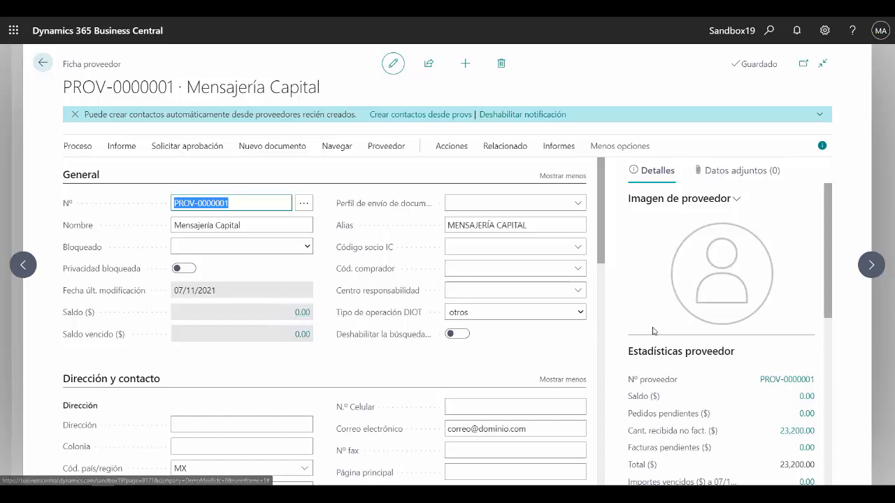
scroll(743, 360, down, 3)
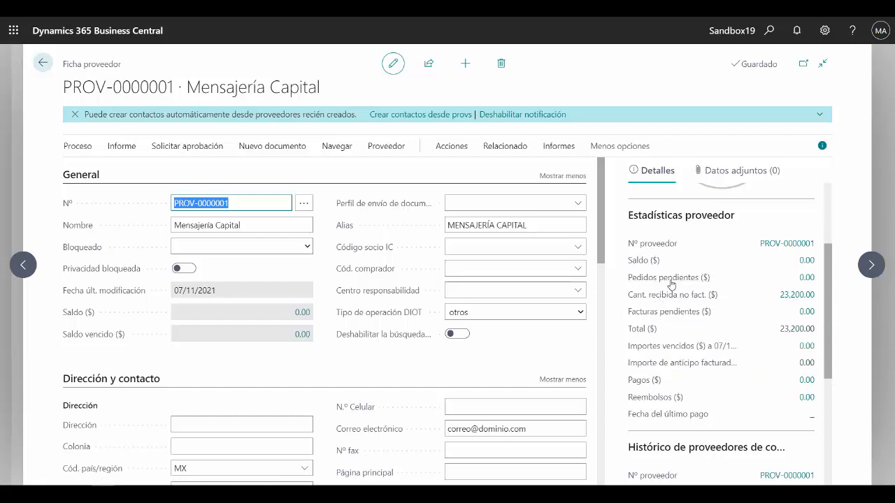
mouse_move(671, 283)
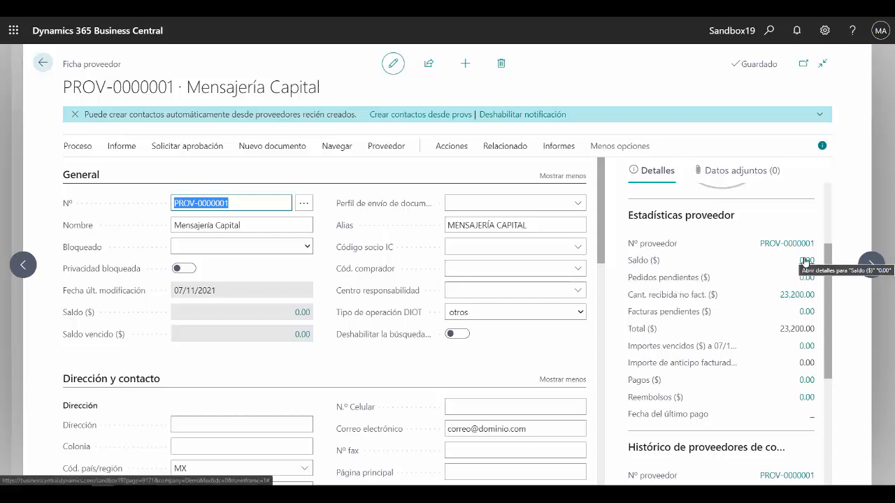
scroll(769, 293, down, 3)
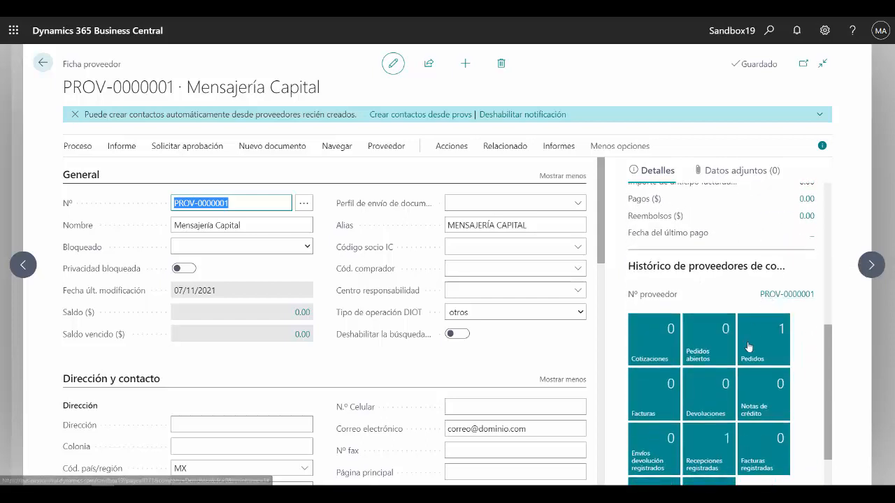
scroll(698, 397, down, 1)
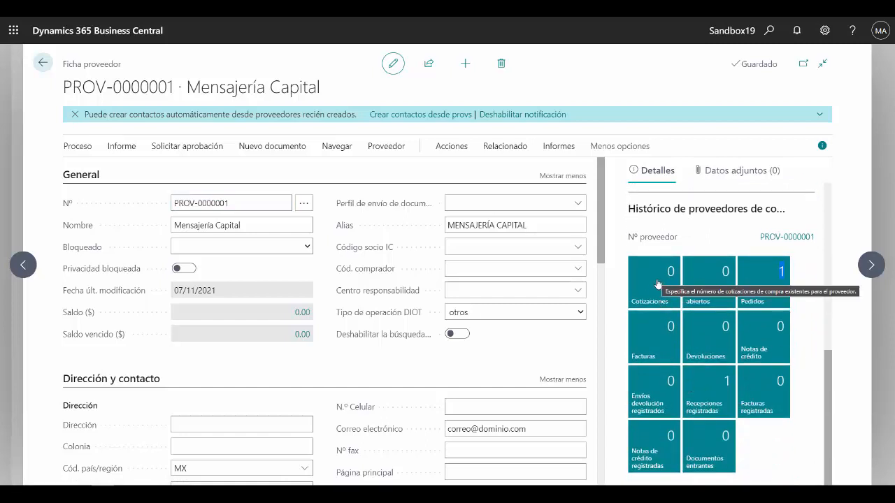
Open the pending purchase order from the vendor's Pedidos history and post it with the Facturar option.
click(774, 272)
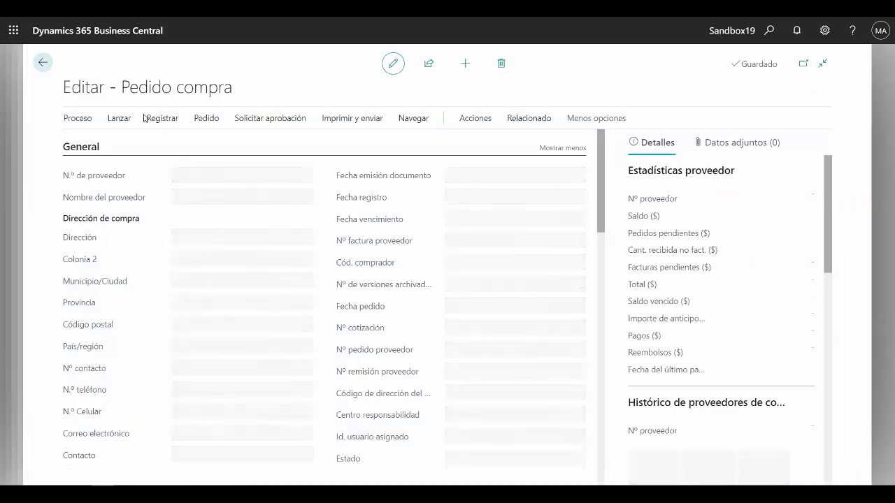
click(160, 122)
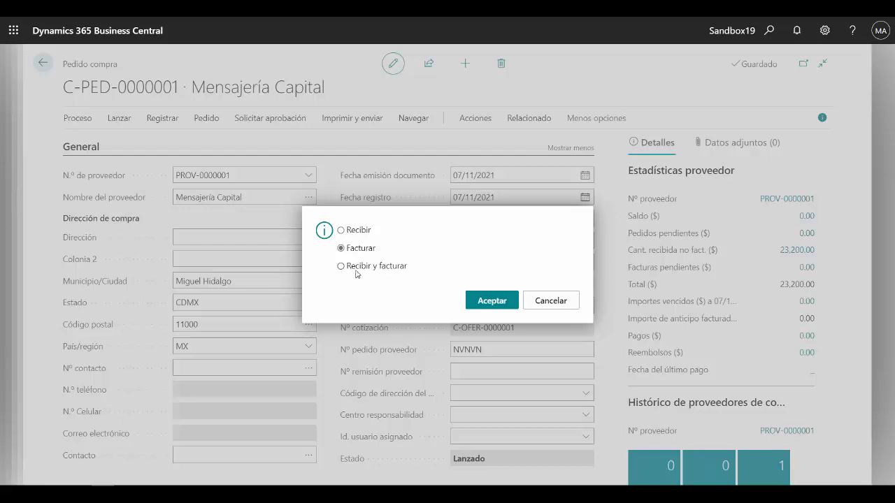
click(475, 301)
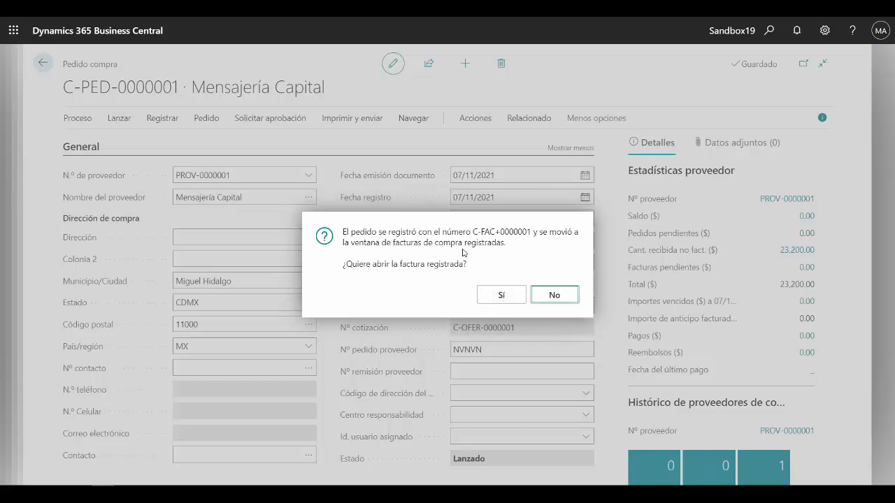
Open the posted invoice with its Detalles, then return to the vendor card and review the vendor's statistics and history.
click(500, 294)
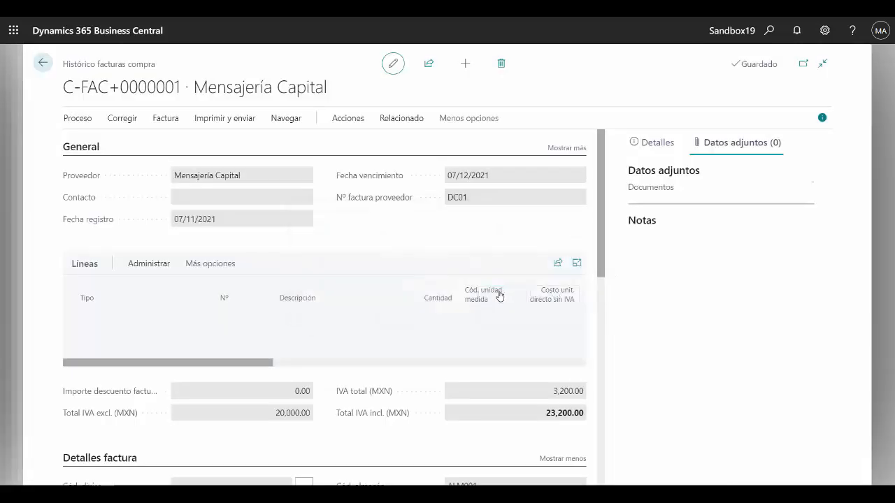
click(650, 143)
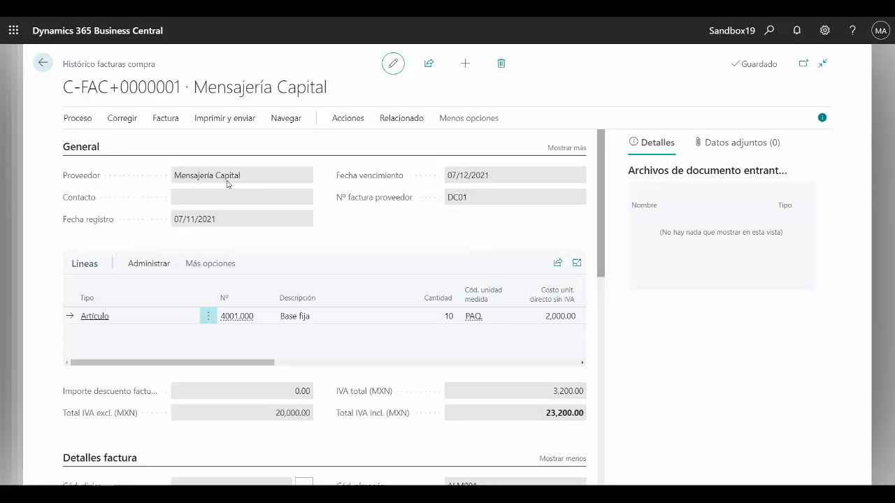
click(43, 64)
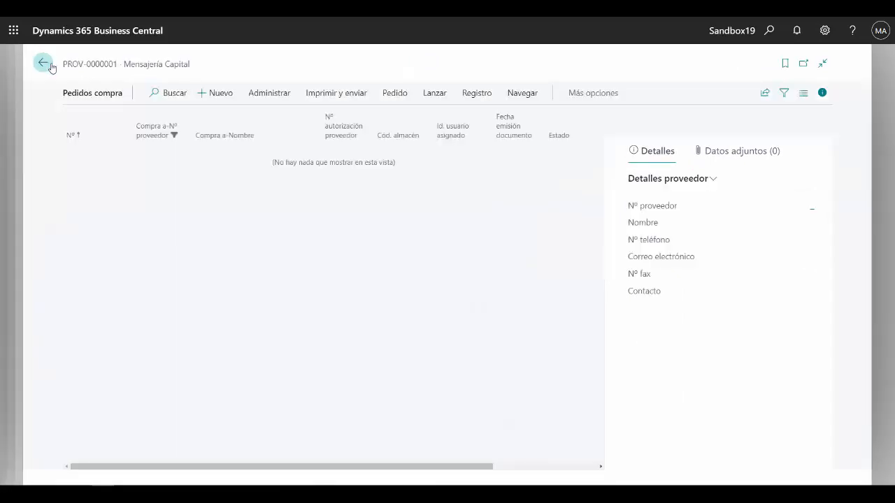
click(44, 63)
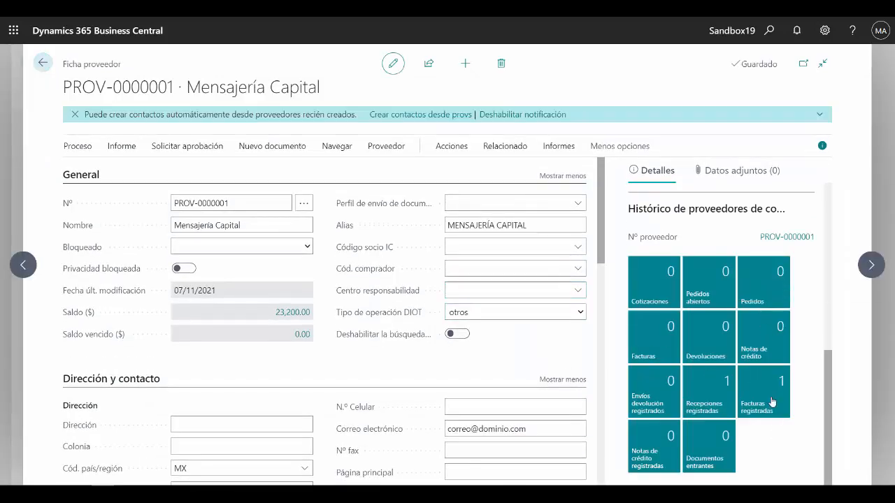
scroll(735, 329, up, 5)
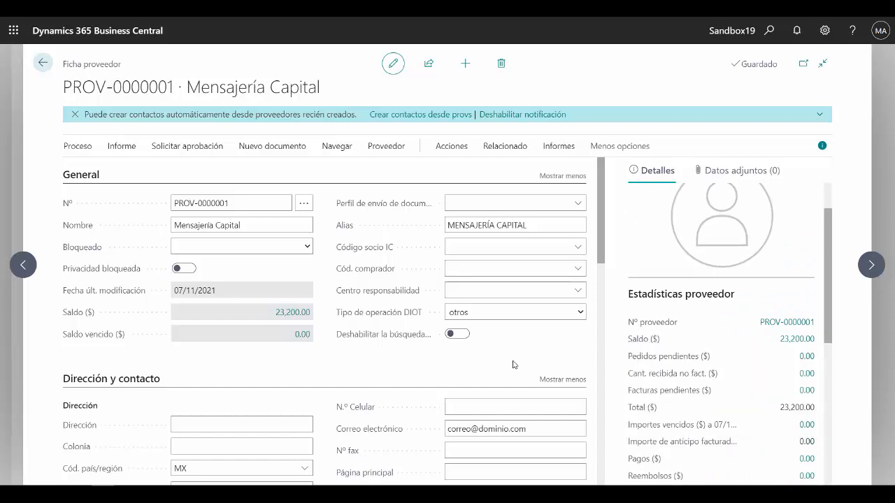
Return to the home page, search for "archiv" and open the Archivos pedido compra list in the wide view.
click(42, 65)
click(44, 66)
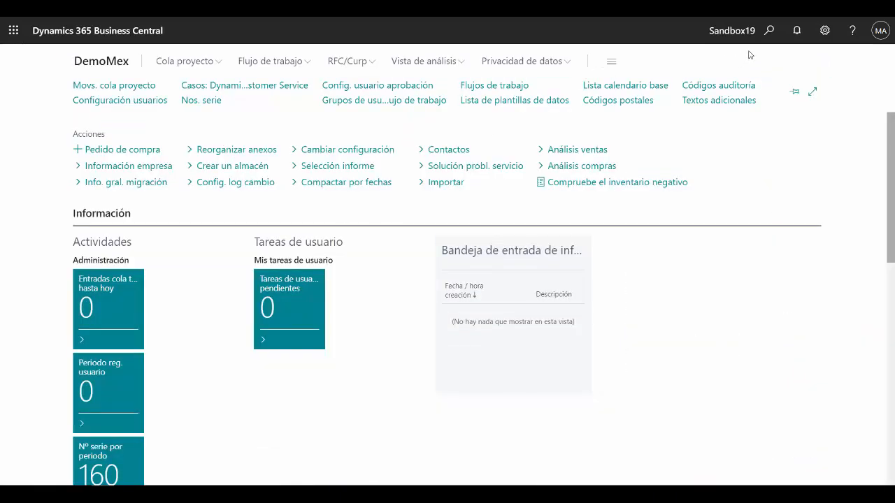
click(769, 30)
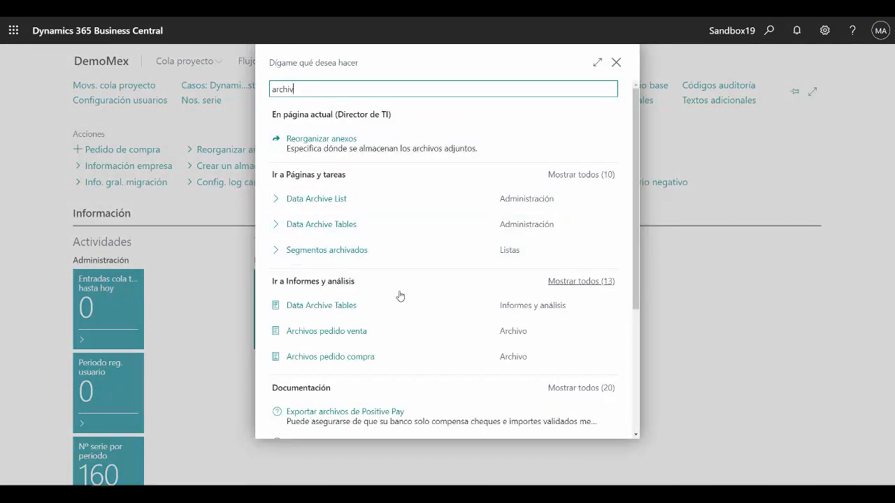
click(359, 359)
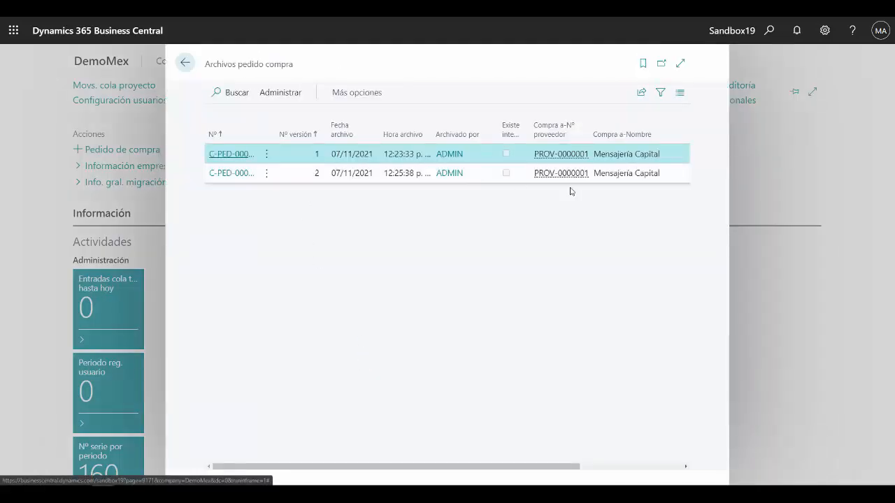
click(680, 63)
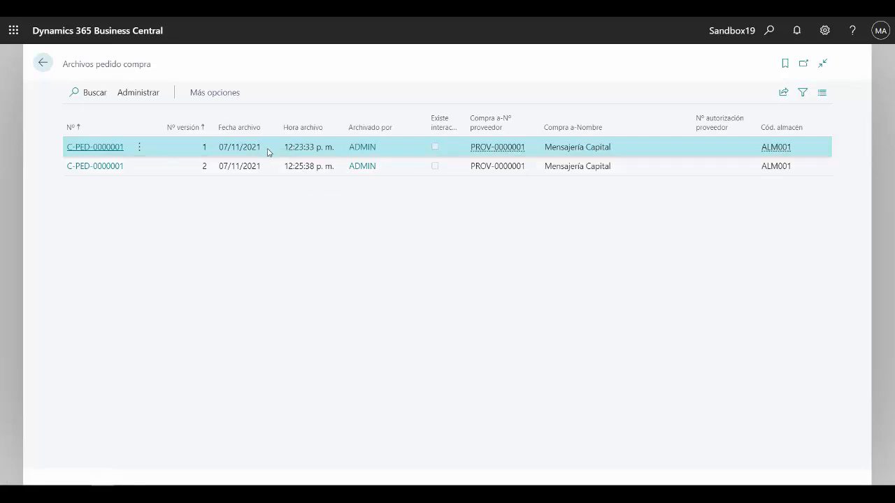
Open version 2 of the archived Mensajería Capital order and examine its Nº pedido proveedor and Nº factura proveedor.
click(262, 171)
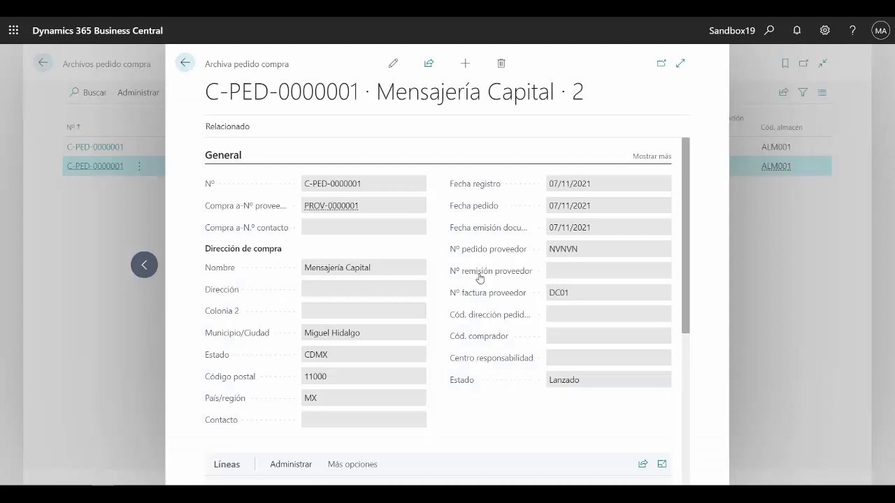
click(583, 256)
click(574, 296)
Review version 1 of the archived order with all General fields, its lines and Versión options, then return to the home page.
click(144, 265)
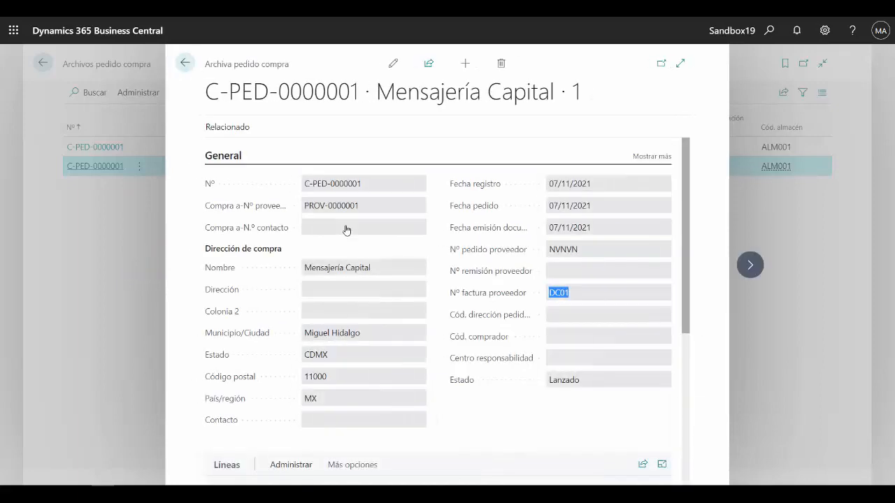
scroll(462, 278, down, 3)
scroll(471, 278, up, 3)
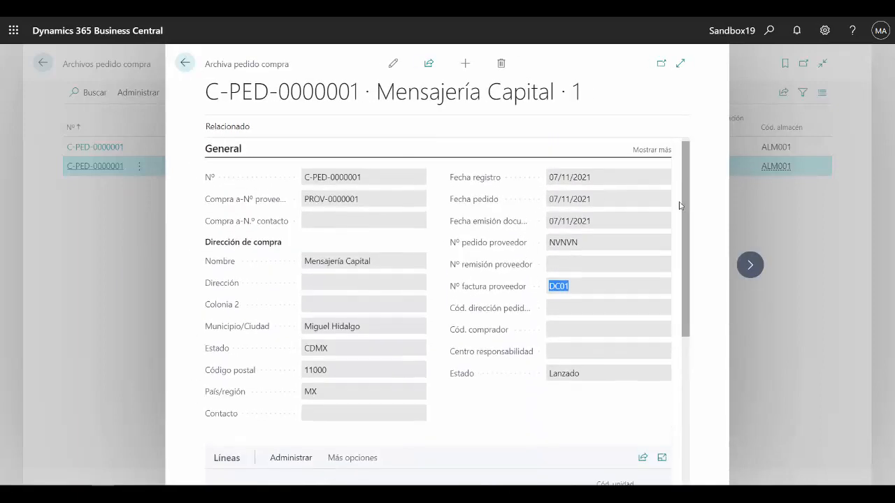
click(650, 157)
scroll(481, 305, down, 3)
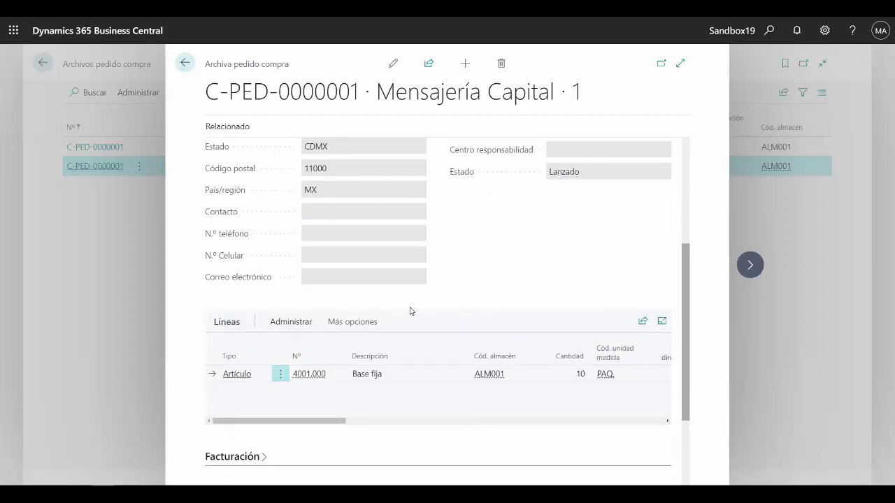
scroll(410, 311, down, 3)
scroll(276, 207, up, 3)
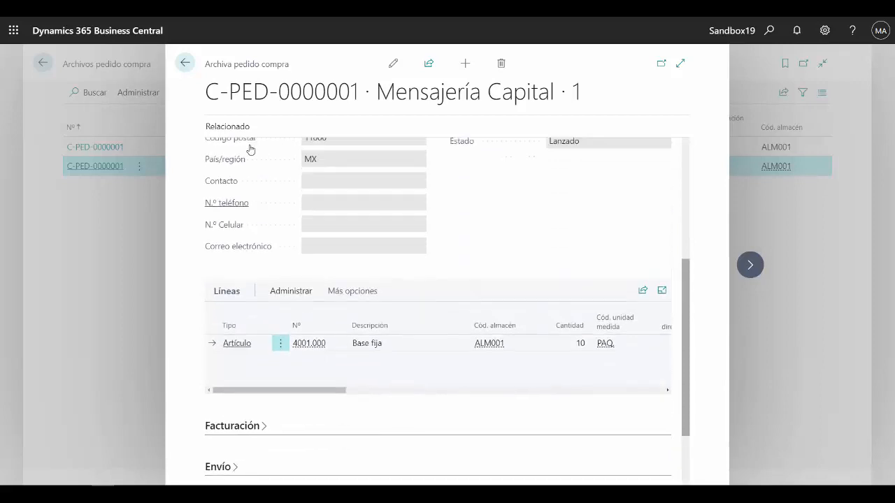
click(236, 130)
click(249, 153)
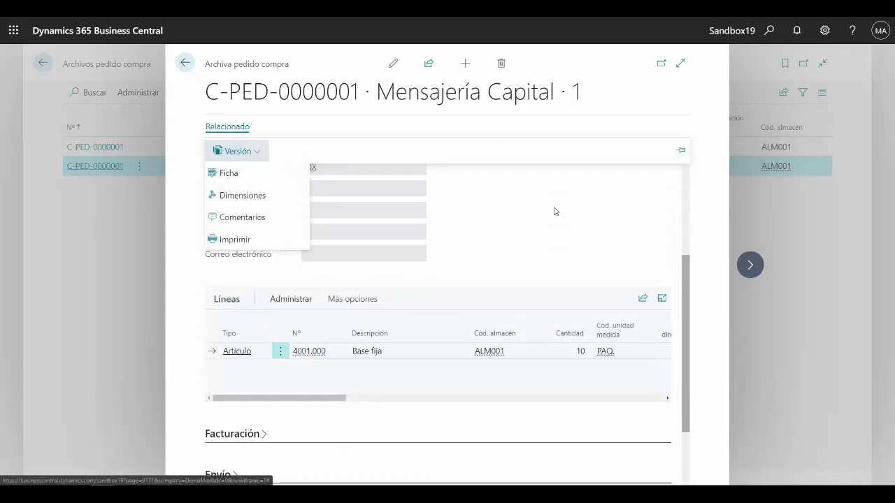
click(815, 235)
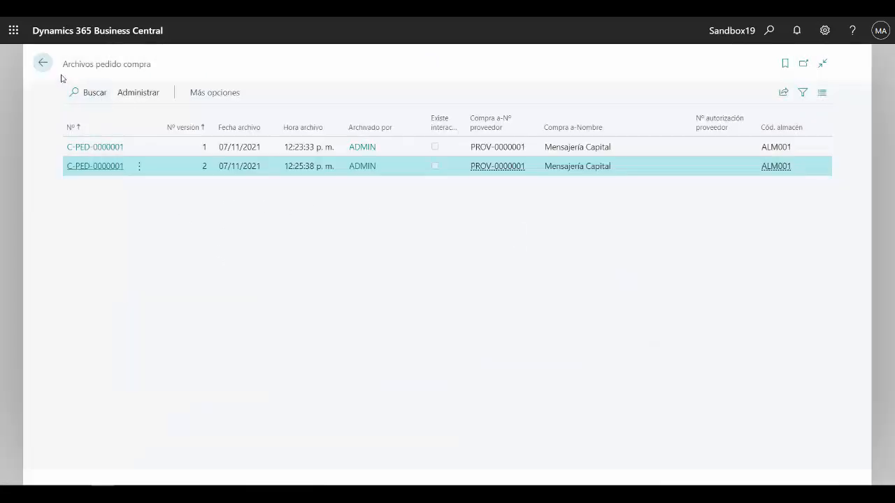
click(40, 63)
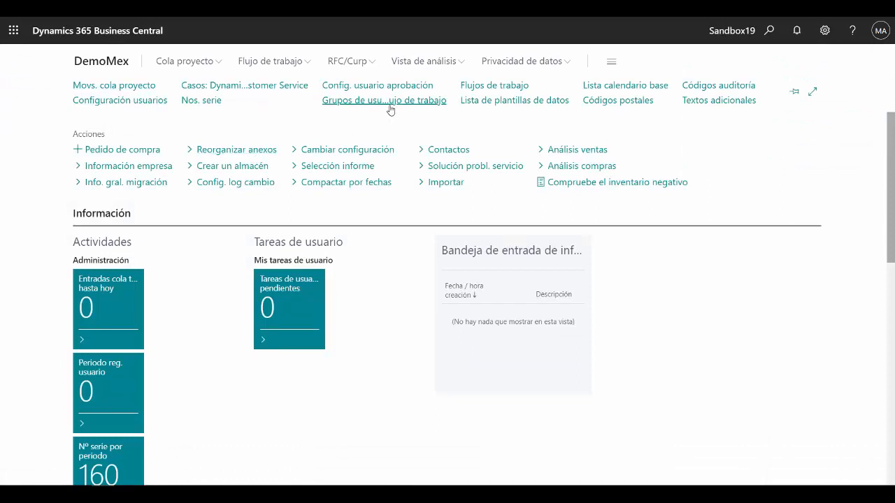